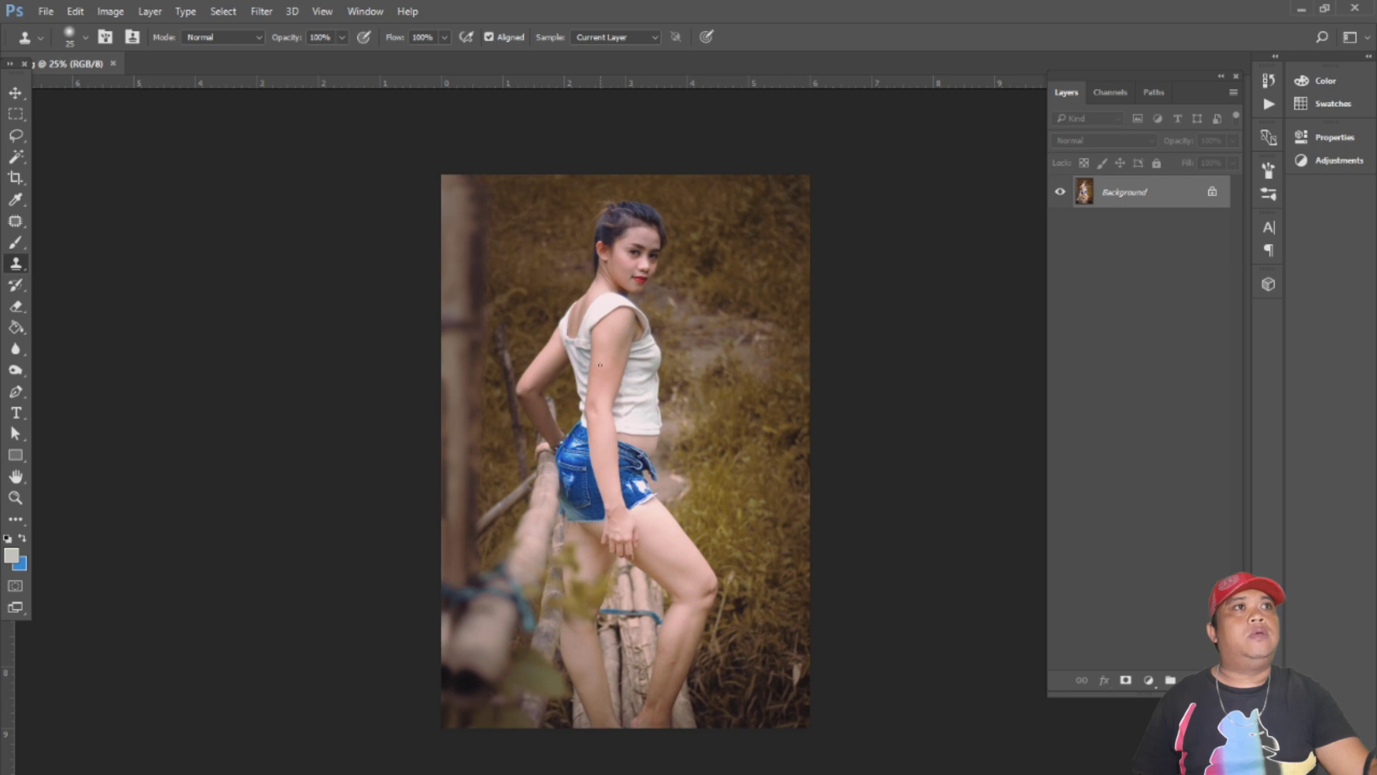
Examine the woman's waist, top and shorts up close to find the area that needs slimming
{"action": "key", "text": "ctrl+plus"}
{"action": "key", "text": "ctrl+plus"}
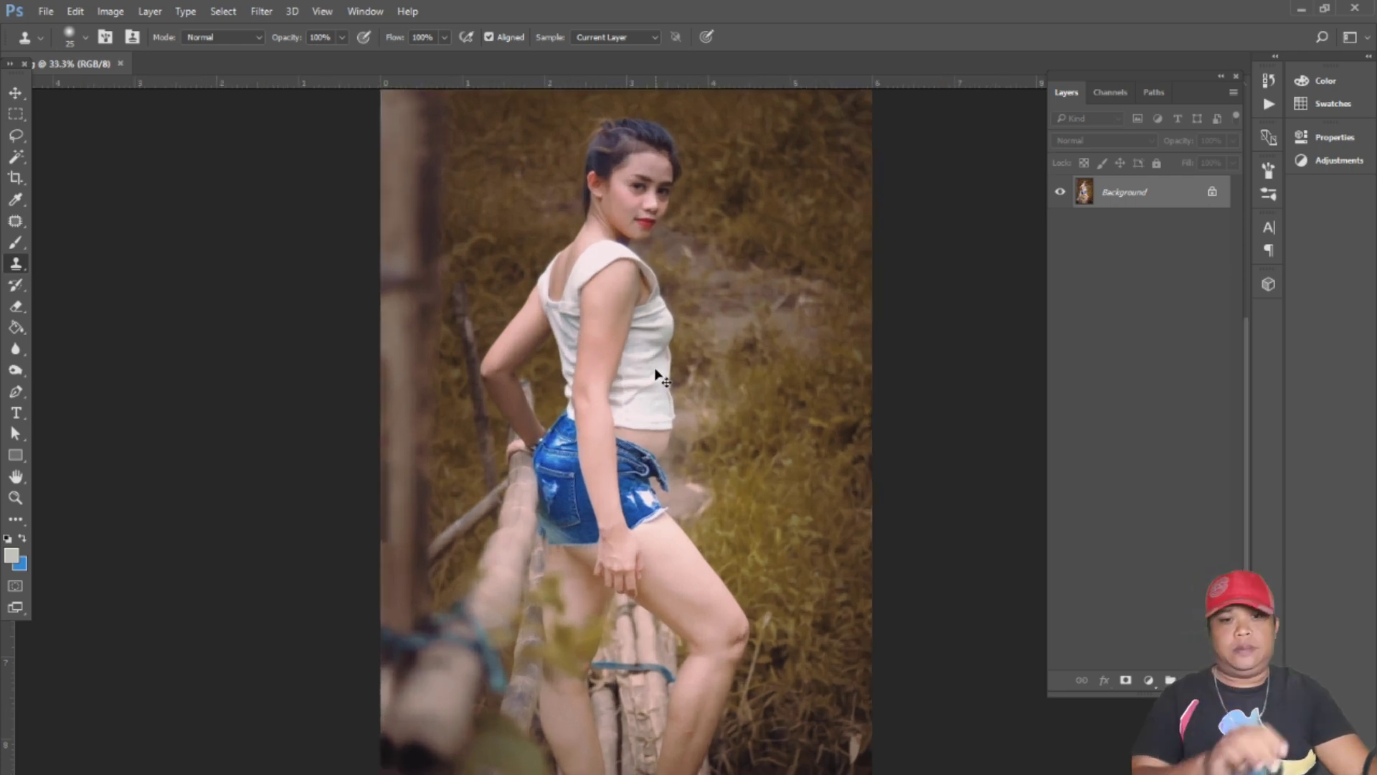
{"action": "left_click_drag", "start_coordinate": [712, 373], "coordinate": [610, 369]}
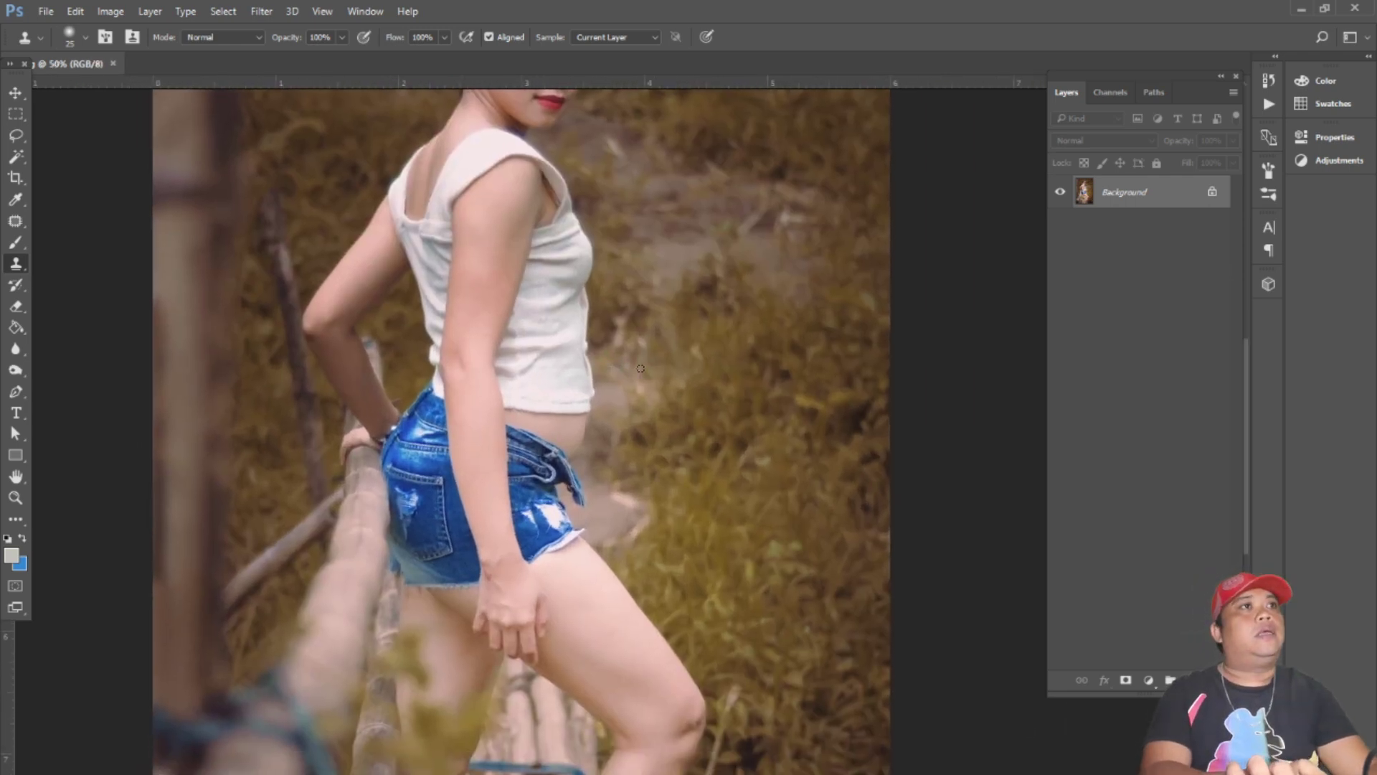
{"action": "key", "text": "ctrl+plus"}
{"action": "key", "text": "ctrl+minus"}
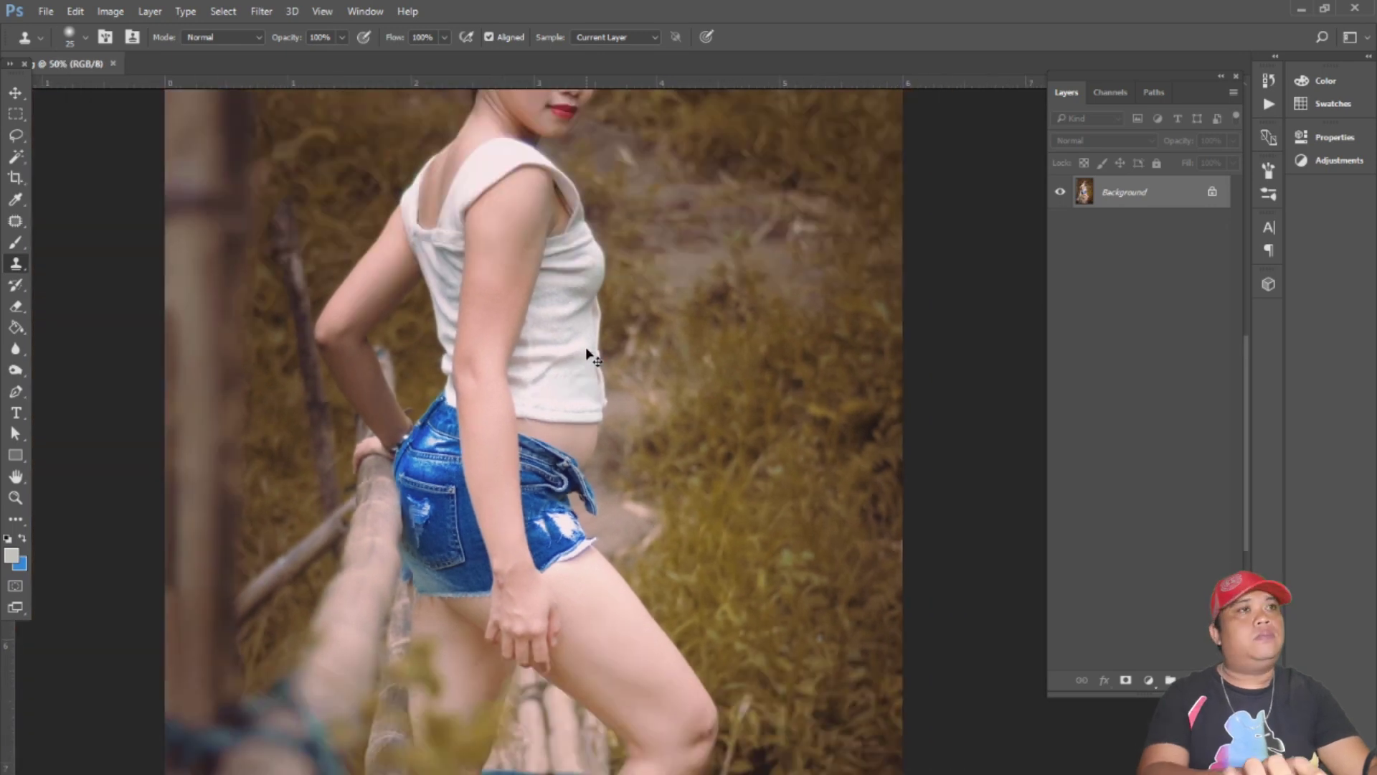
{"action": "scroll", "coordinate": [584, 353], "scroll_direction": "up", "scroll_amount": 1}
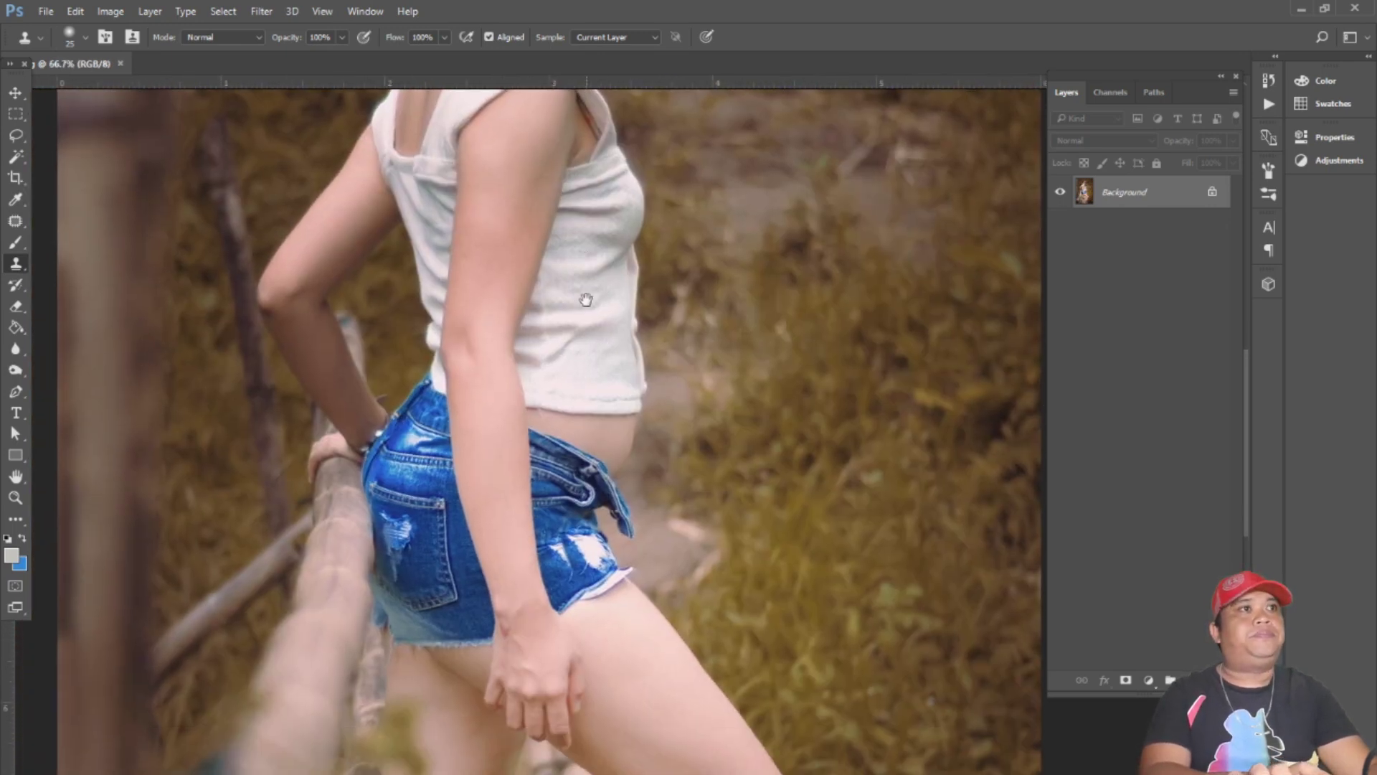
{"action": "left_click_drag", "start_coordinate": [586, 257], "coordinate": [573, 291]}
{"action": "left_click_drag", "start_coordinate": [619, 477], "coordinate": [602, 343]}
{"action": "mouse_move", "coordinate": [588, 283]}
{"action": "left_mouse_down"}
{"action": "mouse_move", "coordinate": [587, 416]}
{"action": "mouse_move", "coordinate": [557, 464]}
{"action": "left_mouse_up"}
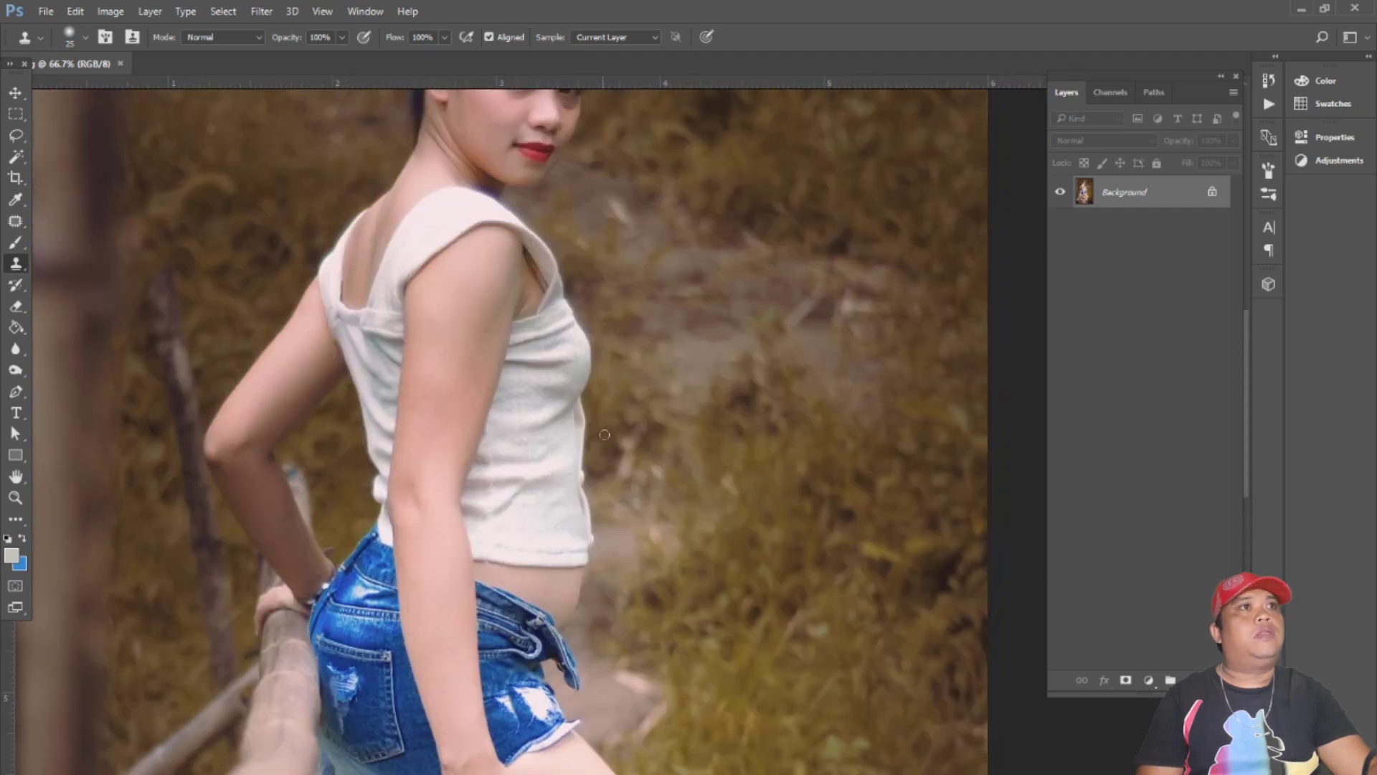
{"action": "left_click_drag", "start_coordinate": [570, 544], "coordinate": [584, 393]}
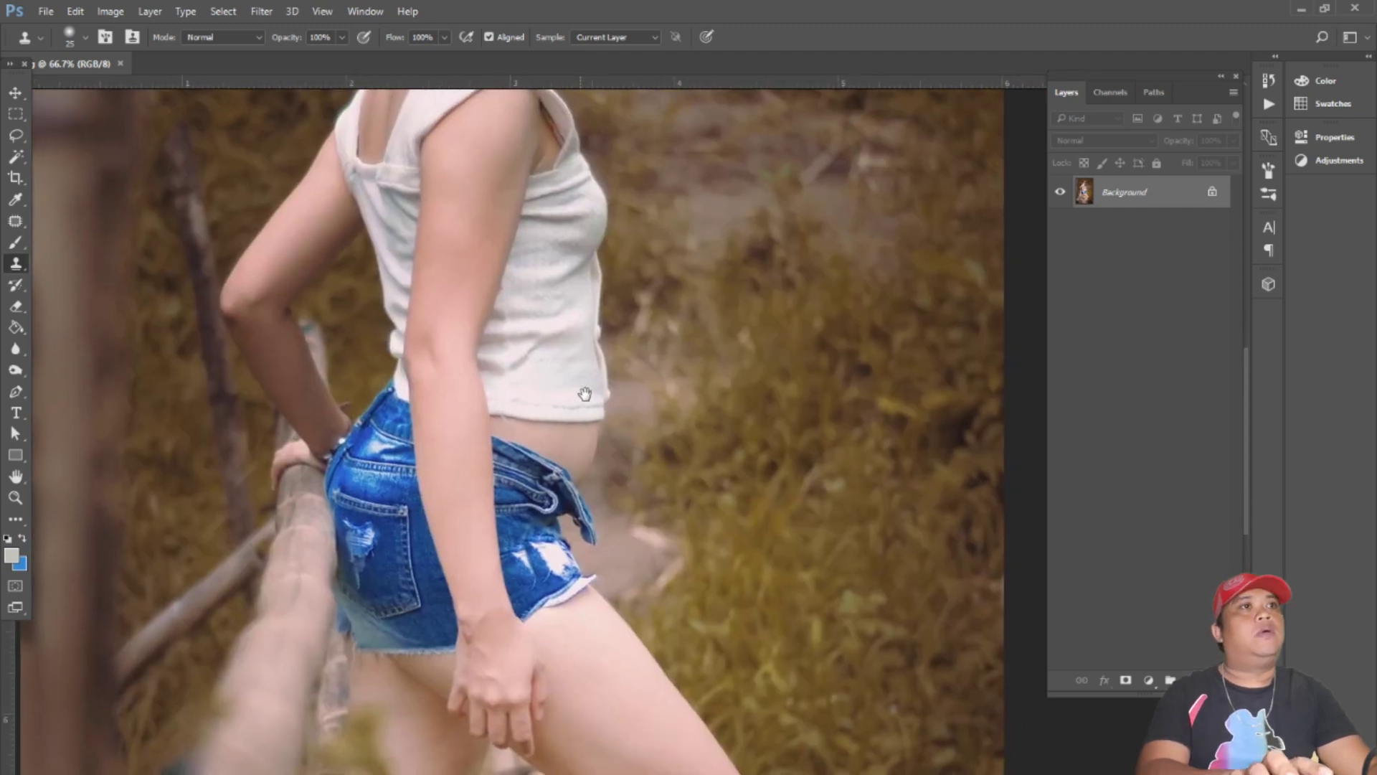
{"action": "left_click", "coordinate": [12, 244]}
{"action": "left_click_drag", "start_coordinate": [490, 478], "coordinate": [525, 385]}
{"action": "right_click", "coordinate": [21, 247]}
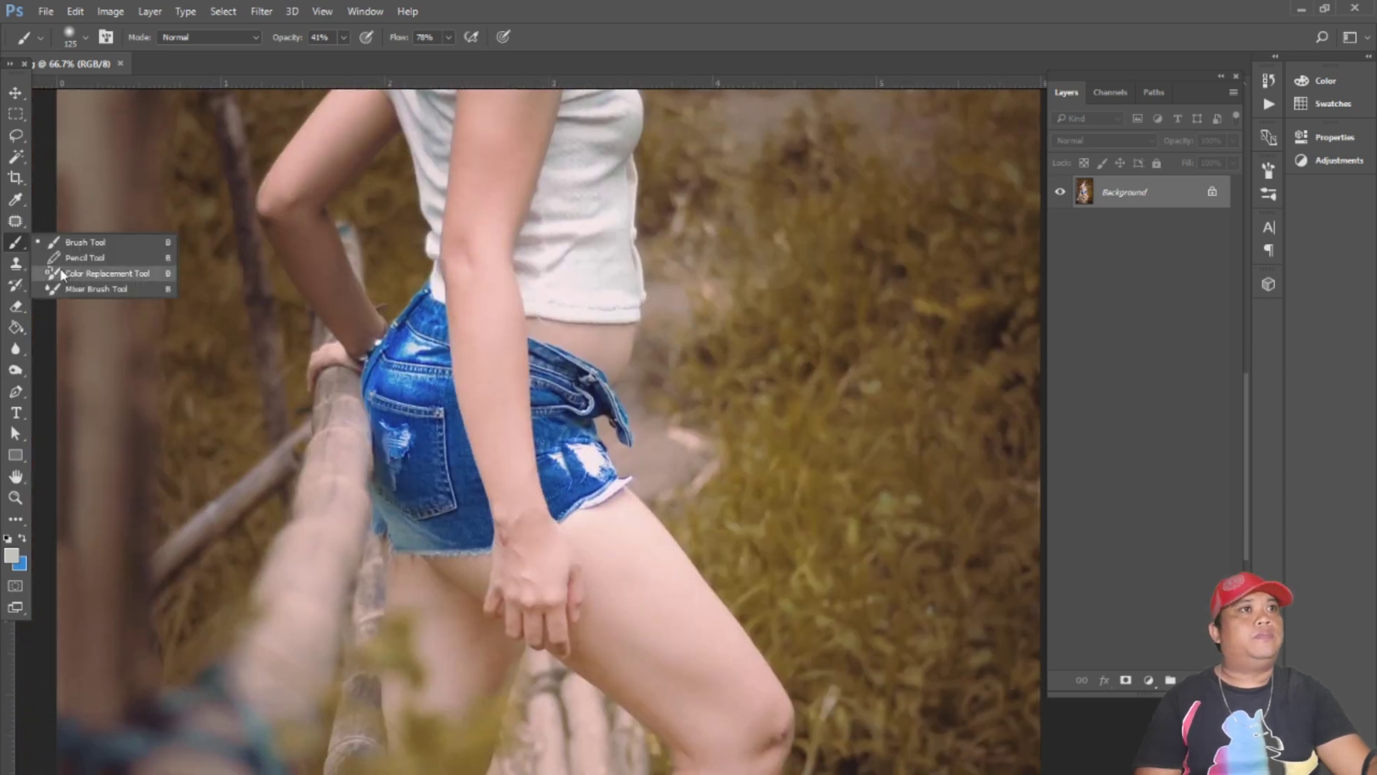
{"action": "left_click", "coordinate": [79, 245]}
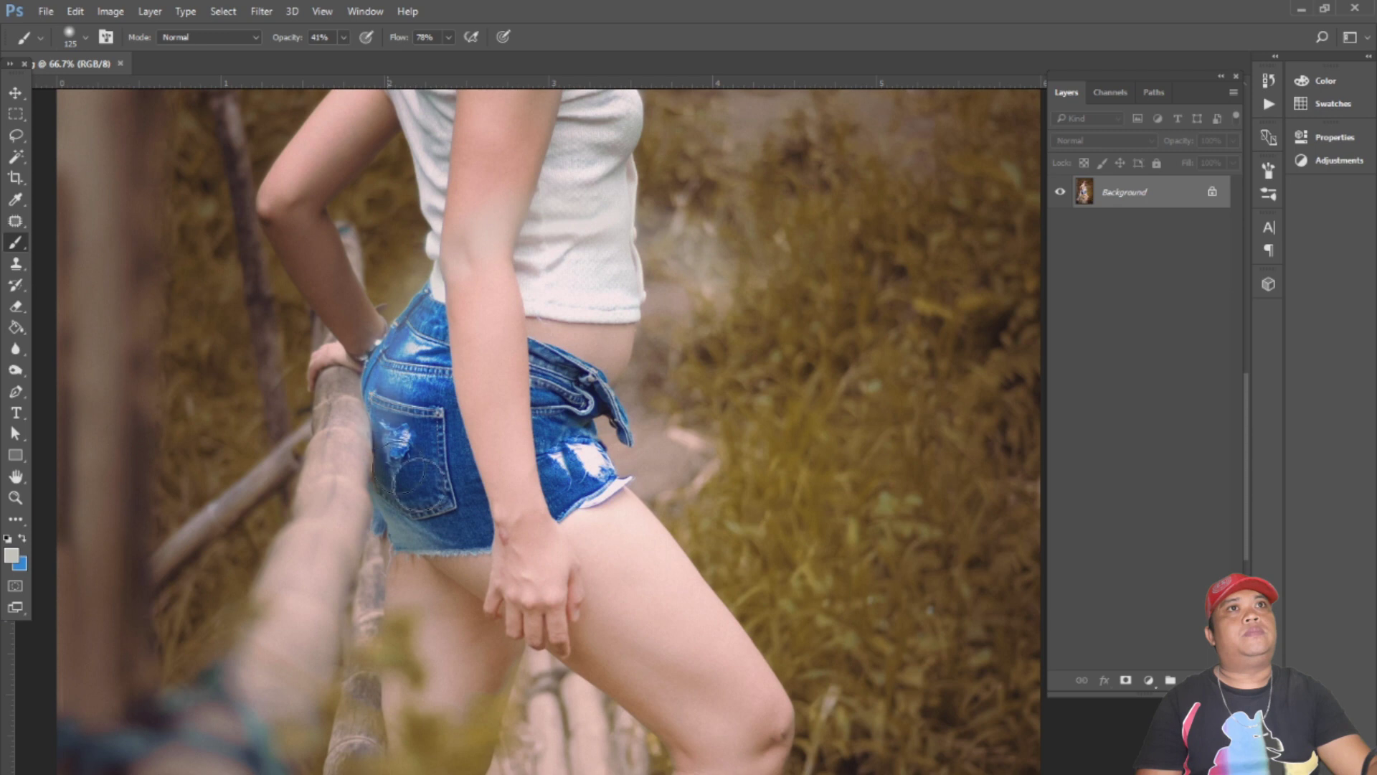
{"action": "left_click_drag", "start_coordinate": [646, 549], "coordinate": [774, 293]}
{"action": "key", "text": "ctrl+z"}
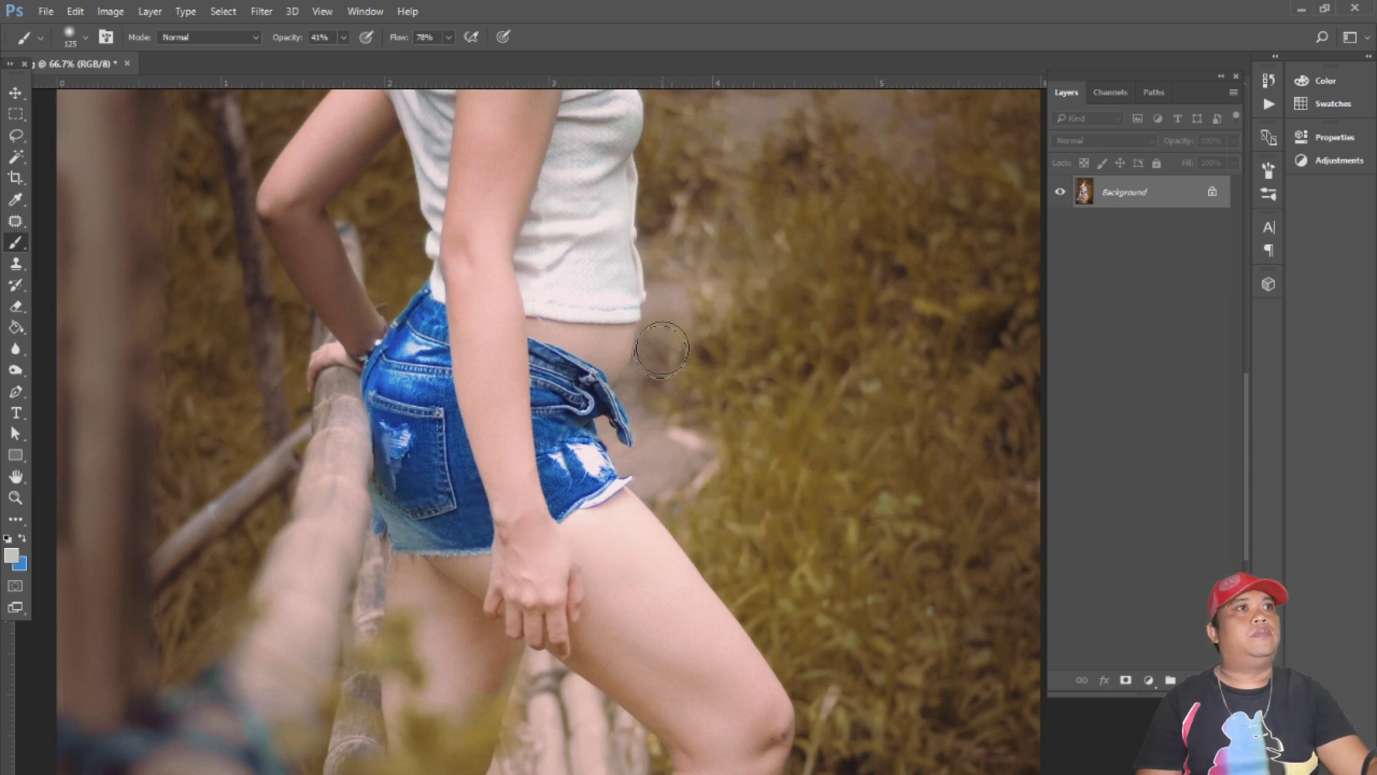
{"action": "mouse_move", "coordinate": [528, 223]}
{"action": "left_mouse_down"}
{"action": "mouse_move", "coordinate": [494, 302]}
{"action": "mouse_move", "coordinate": [501, 280]}
{"action": "left_mouse_up"}
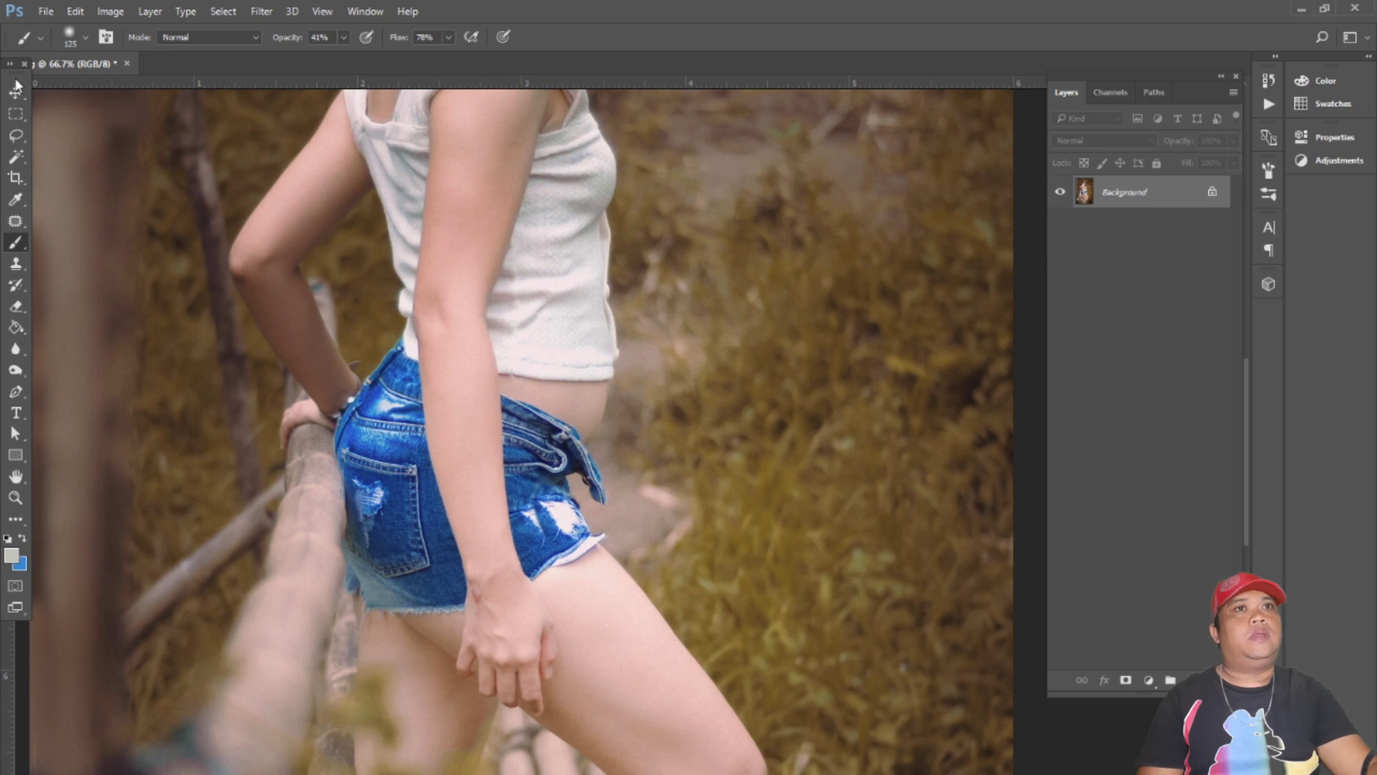
Reposition the floating toolbox beside the layer list and convert the locked Background into an editable layer
{"action": "left_click_drag", "start_coordinate": [13, 79], "coordinate": [1041, 214]}
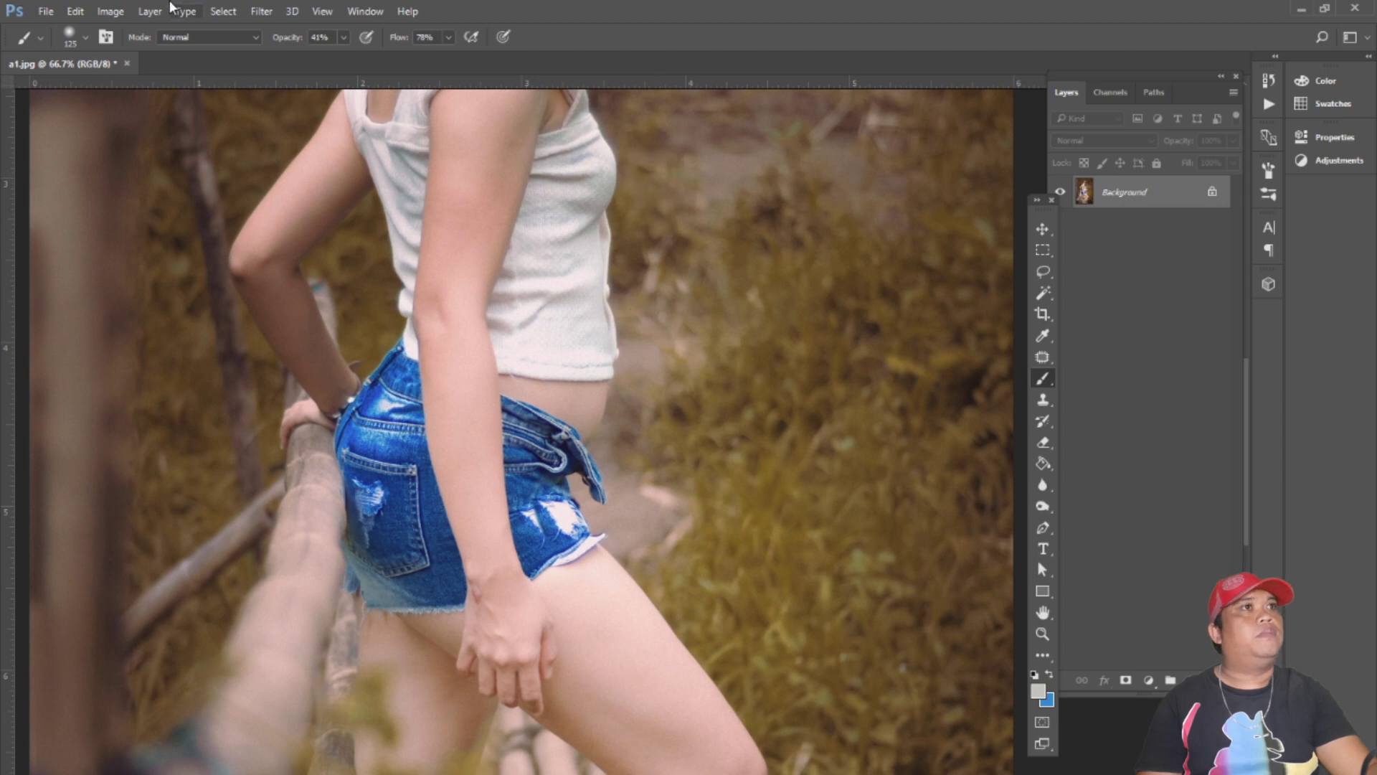
{"action": "double_click", "coordinate": [1179, 201]}
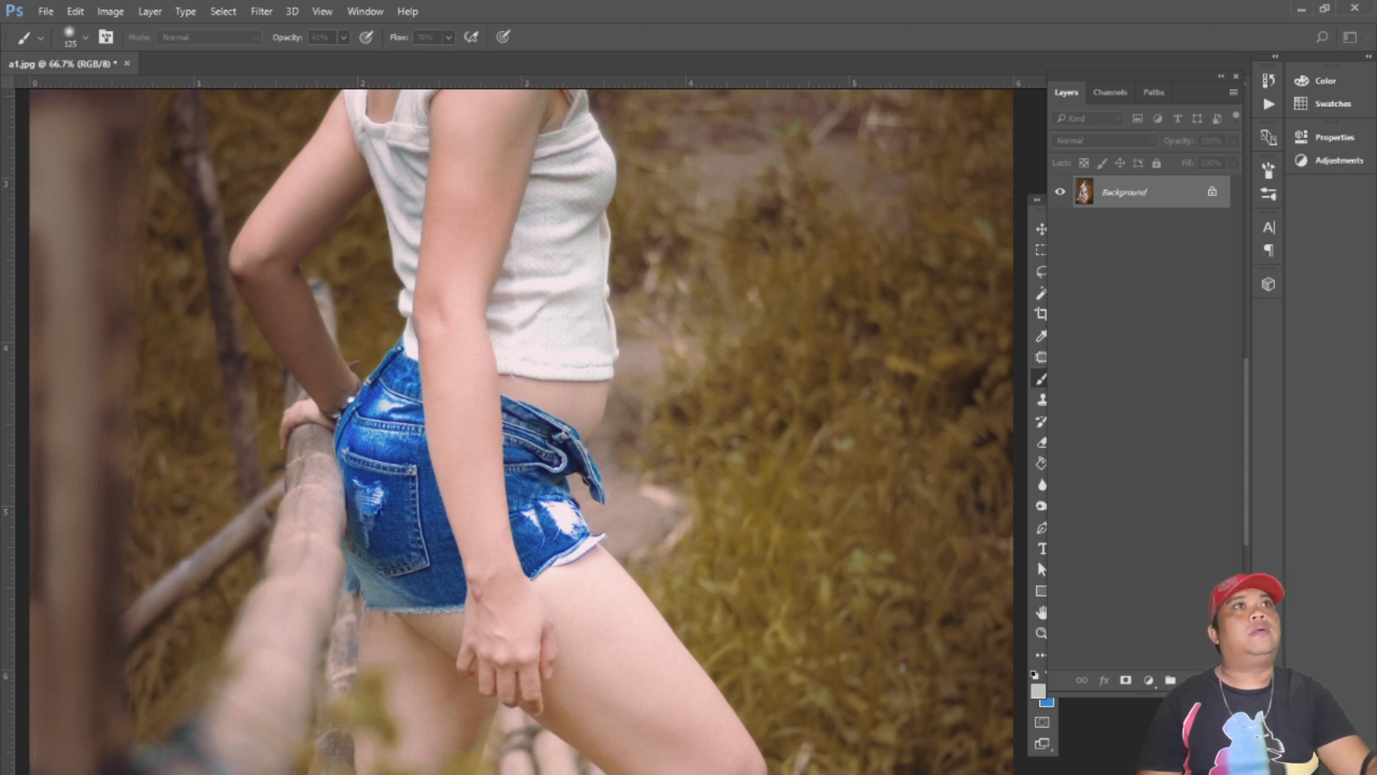
{"action": "key", "text": "Return"}
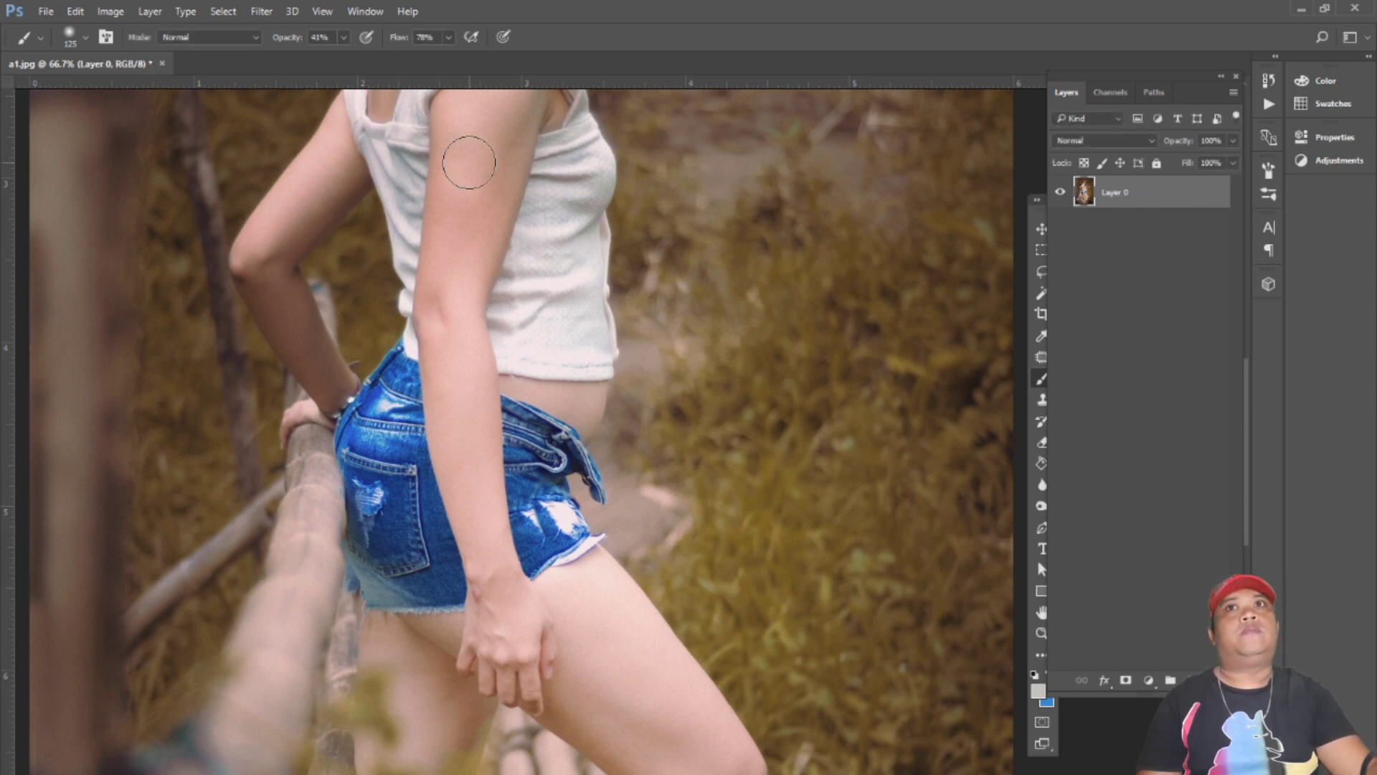
Start Puppet Warp on the photo layer and show its mesh
{"action": "key", "text": "space"}
{"action": "mouse_move", "coordinate": [600, 277]}
{"action": "left_mouse_down"}
{"action": "mouse_move", "coordinate": [587, 455]}
{"action": "mouse_move", "coordinate": [591, 311]}
{"action": "mouse_move", "coordinate": [590, 348]}
{"action": "left_mouse_up"}
{"action": "left_click", "coordinate": [75, 11]}
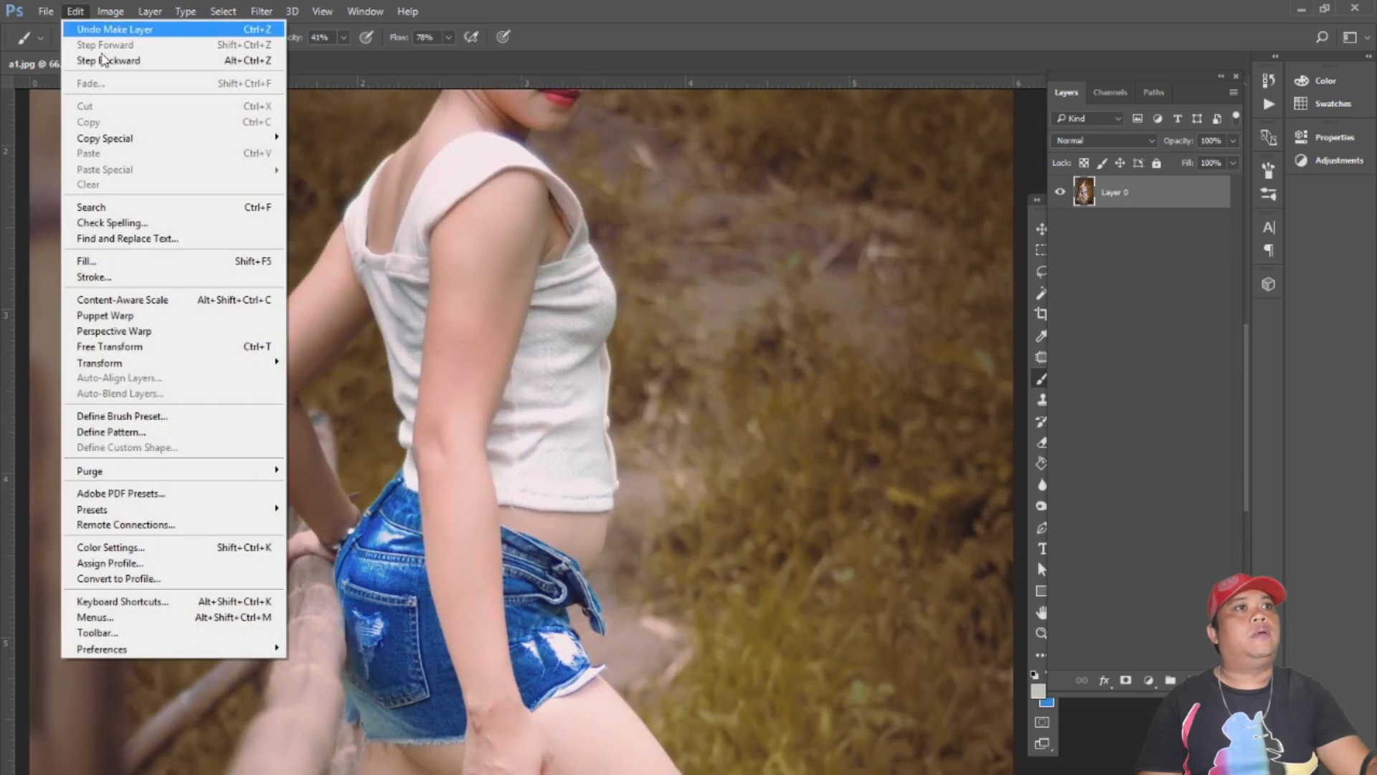
{"action": "mouse_move", "coordinate": [145, 363]}
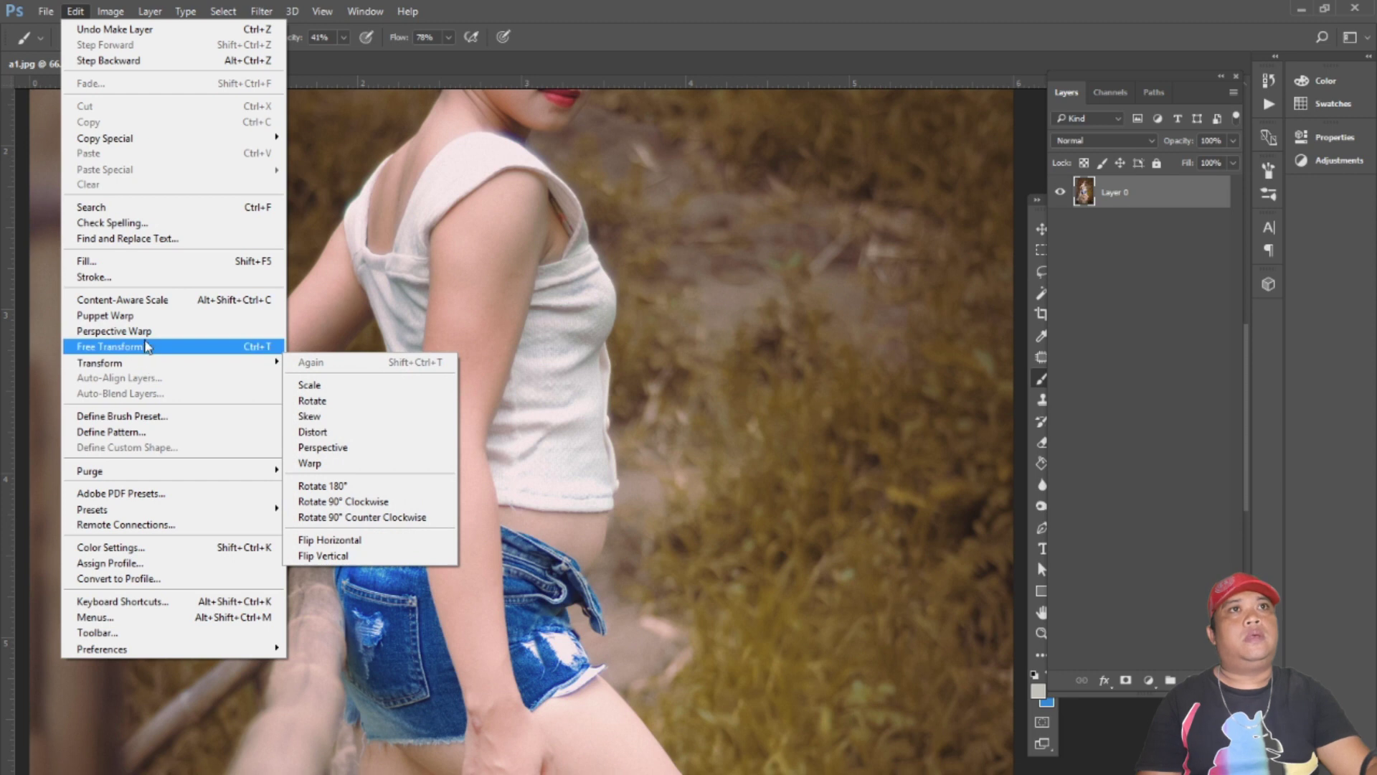
{"action": "left_click", "coordinate": [145, 316]}
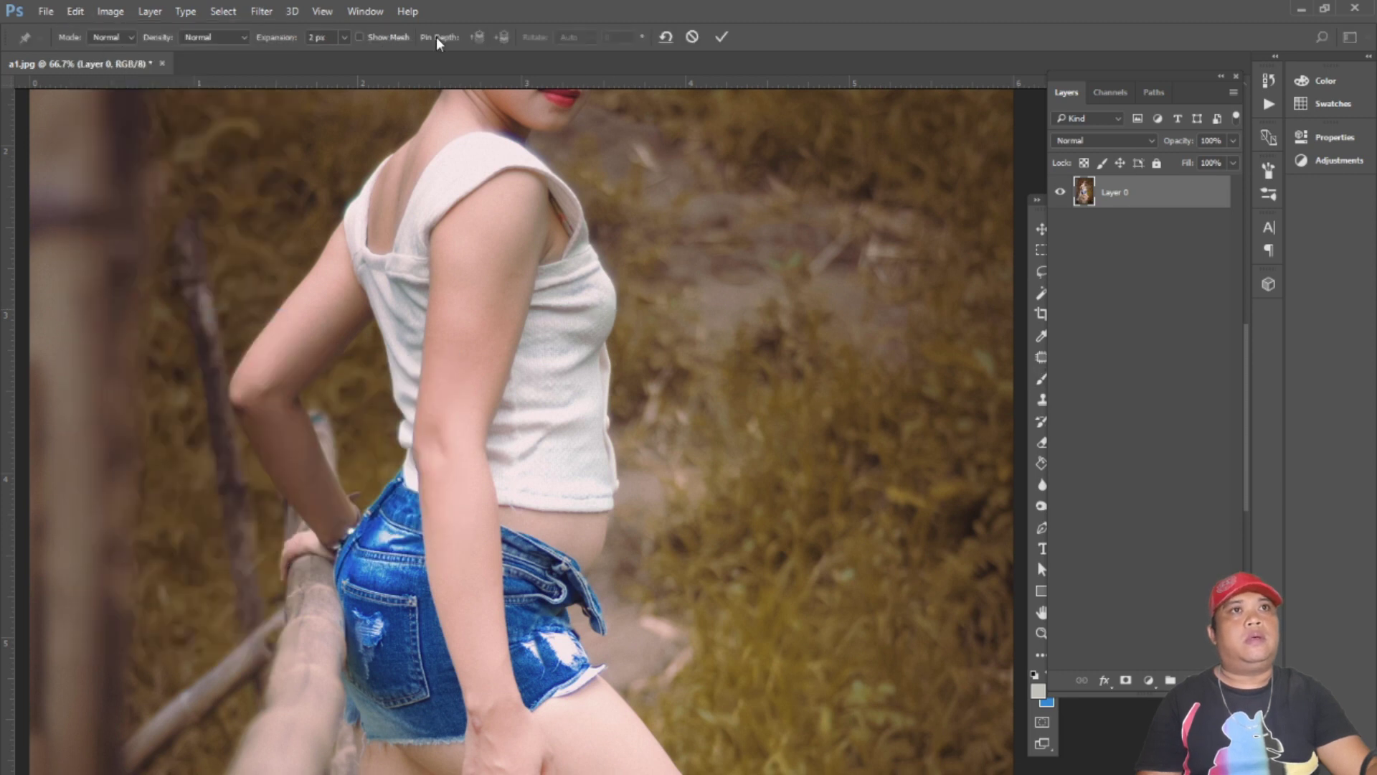
{"action": "left_click", "coordinate": [360, 37]}
Place warp pins on the shorts, the lower part of the top and the background just in front of the belly
{"action": "left_click_drag", "start_coordinate": [614, 480], "coordinate": [585, 360]}
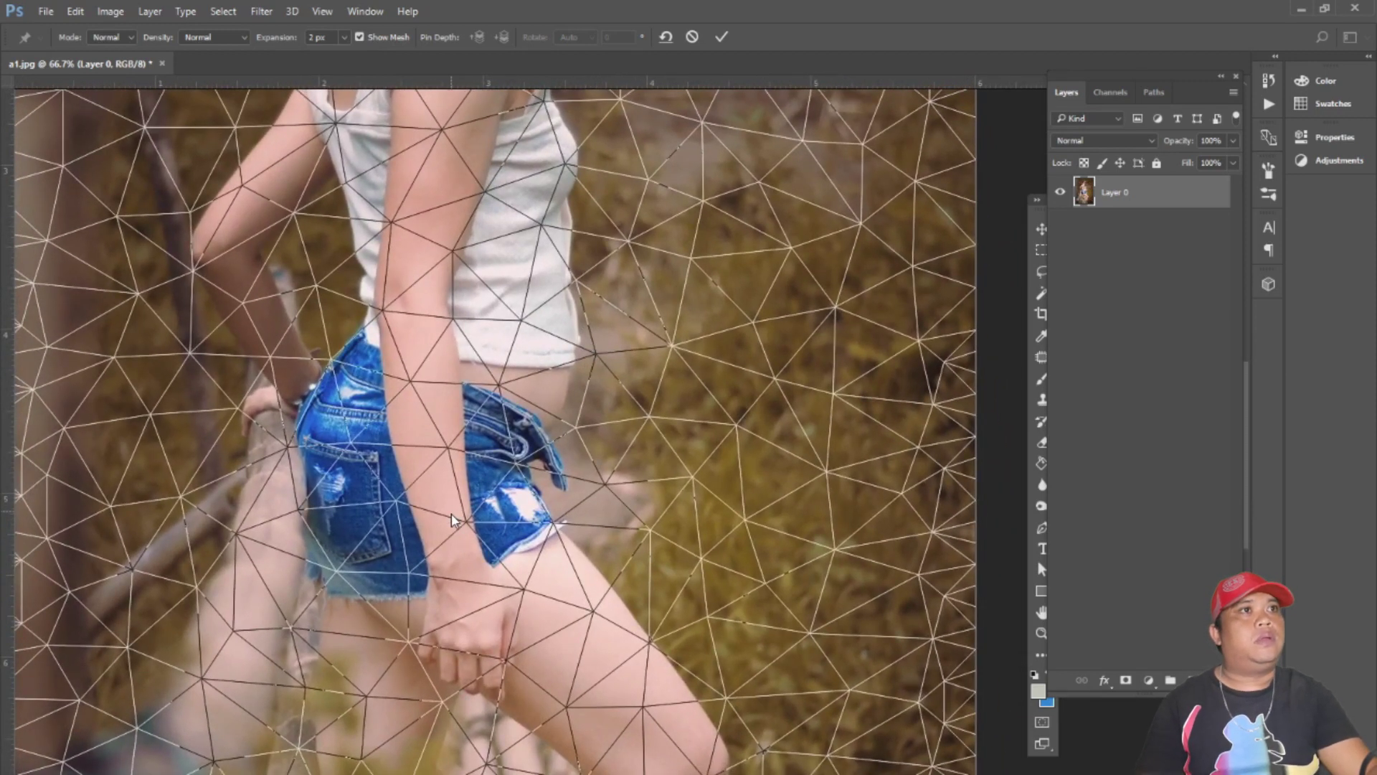
{"action": "left_click", "coordinate": [515, 462]}
{"action": "left_click", "coordinate": [551, 527]}
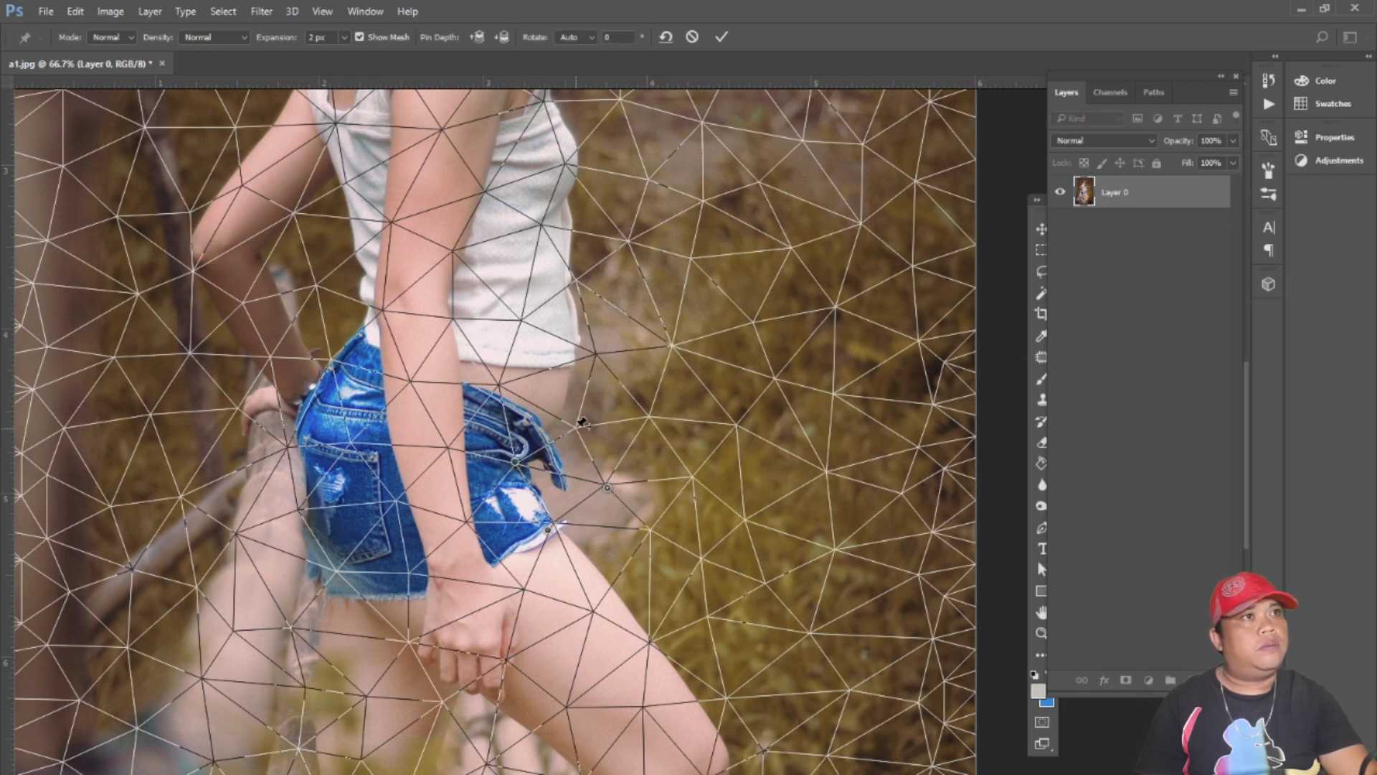
{"action": "left_click", "coordinate": [517, 320]}
{"action": "left_click", "coordinate": [599, 355]}
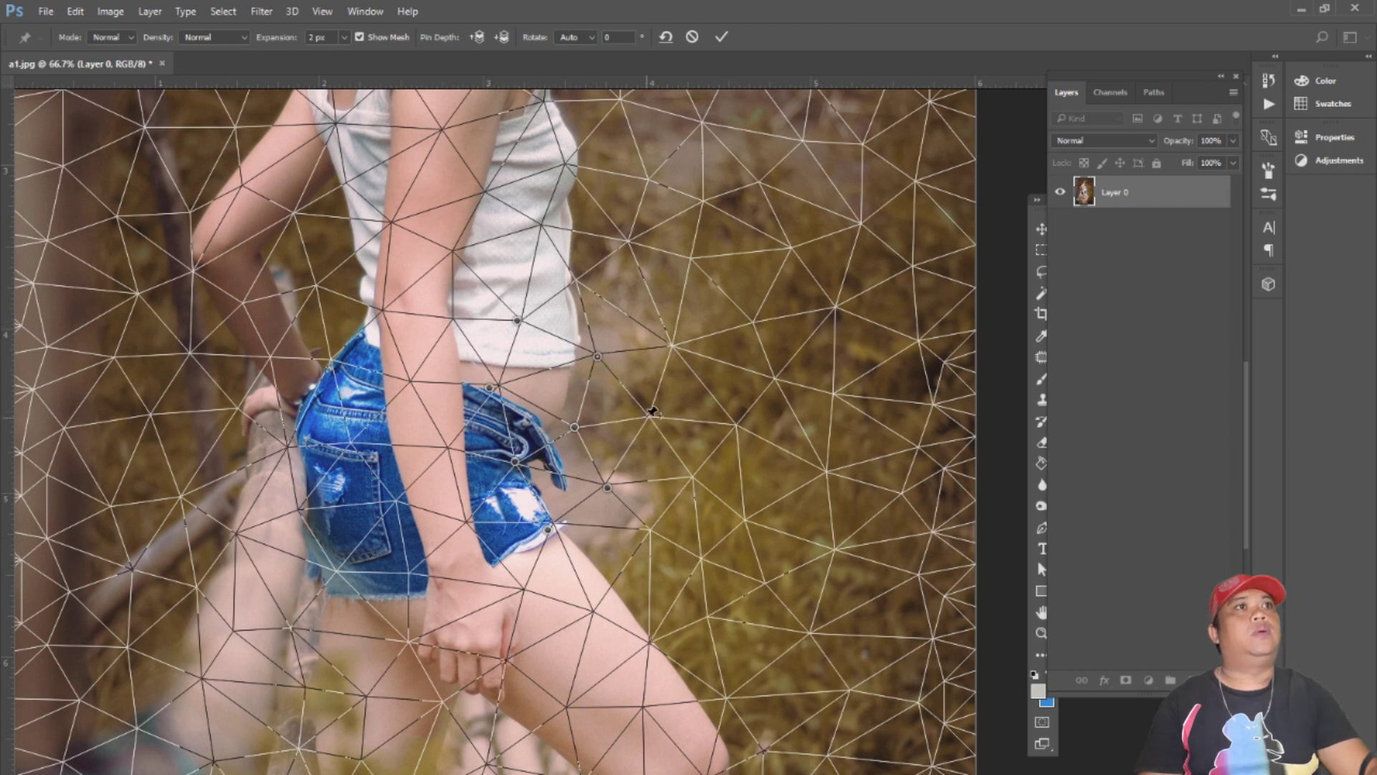
Add warp pins up the front of the top to the armpit and in the background facing the chest
{"action": "scroll", "coordinate": [666, 297], "scroll_direction": "up", "scroll_amount": 2}
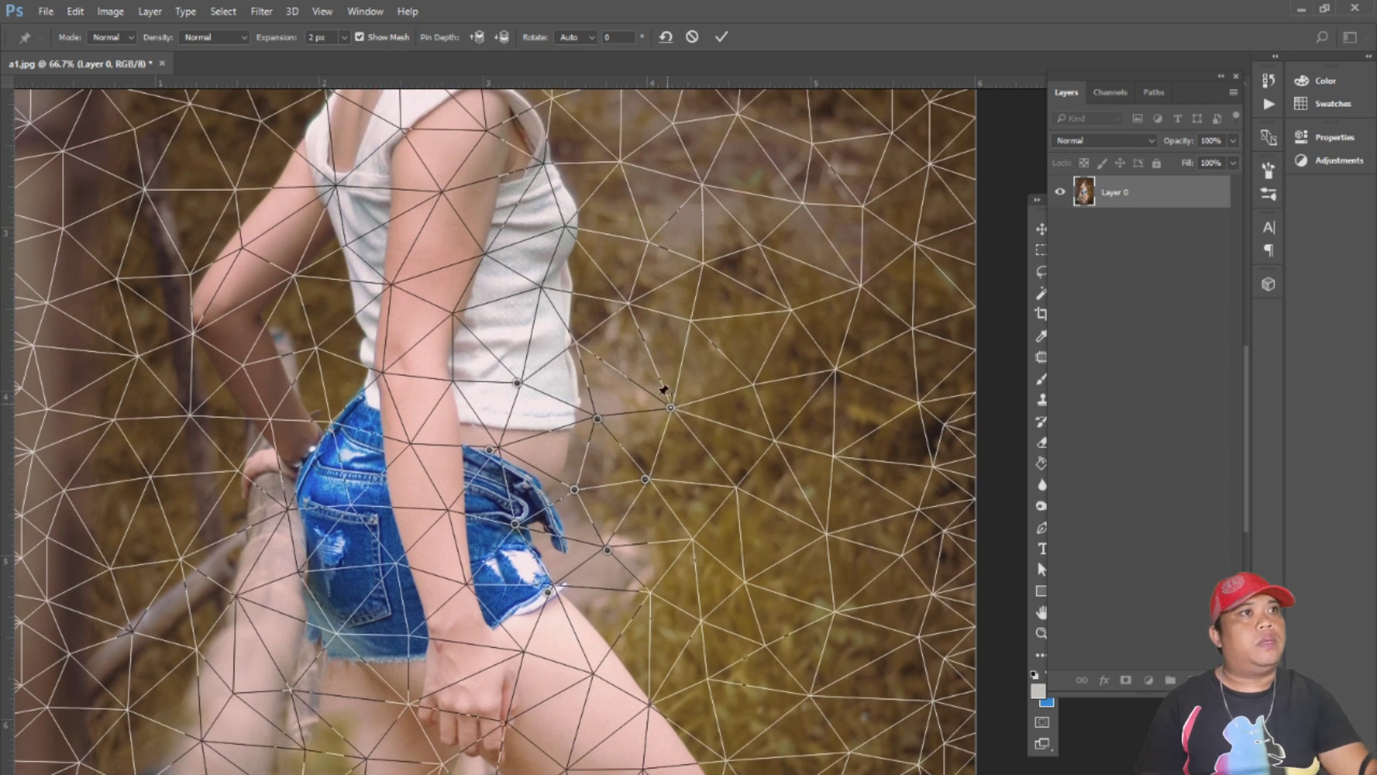
{"action": "scroll", "coordinate": [637, 339], "scroll_direction": "up", "scroll_amount": 3}
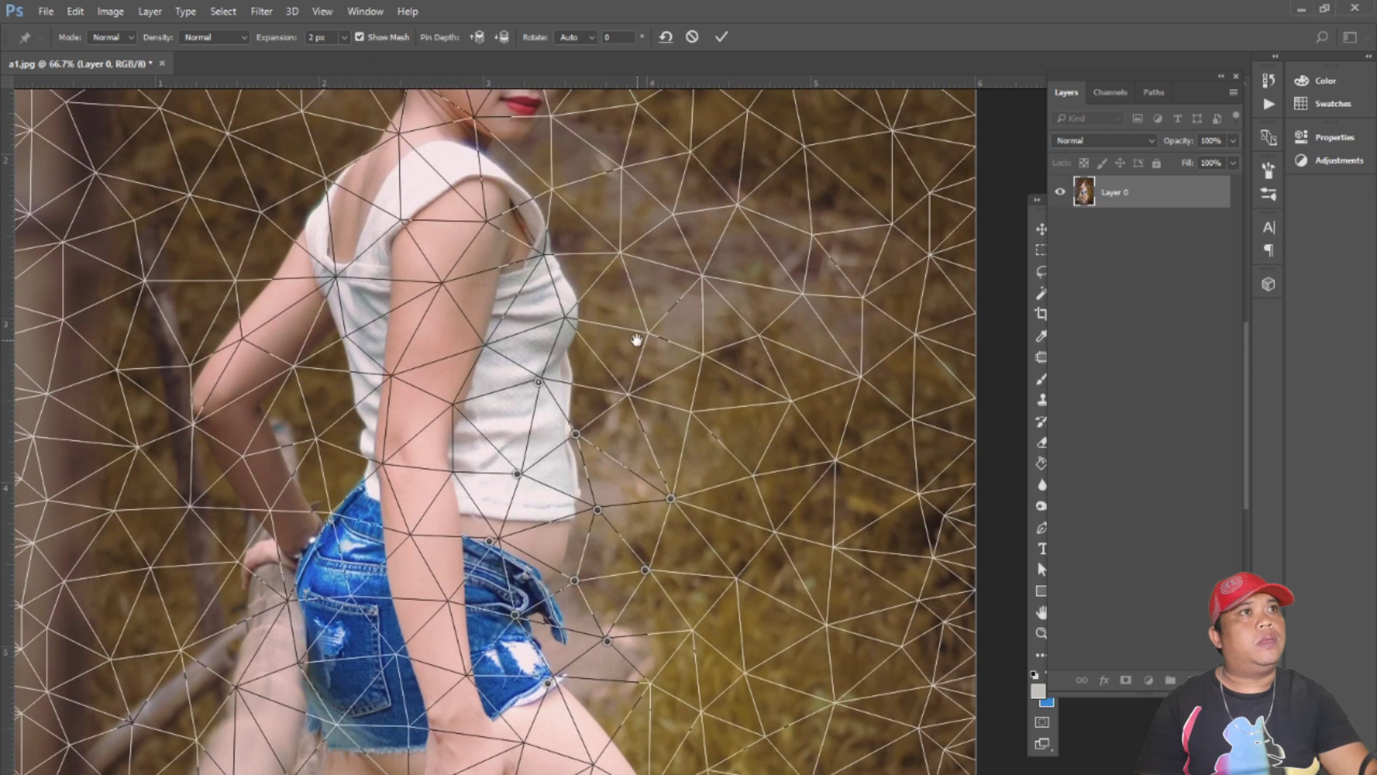
{"action": "left_click", "coordinate": [565, 317]}
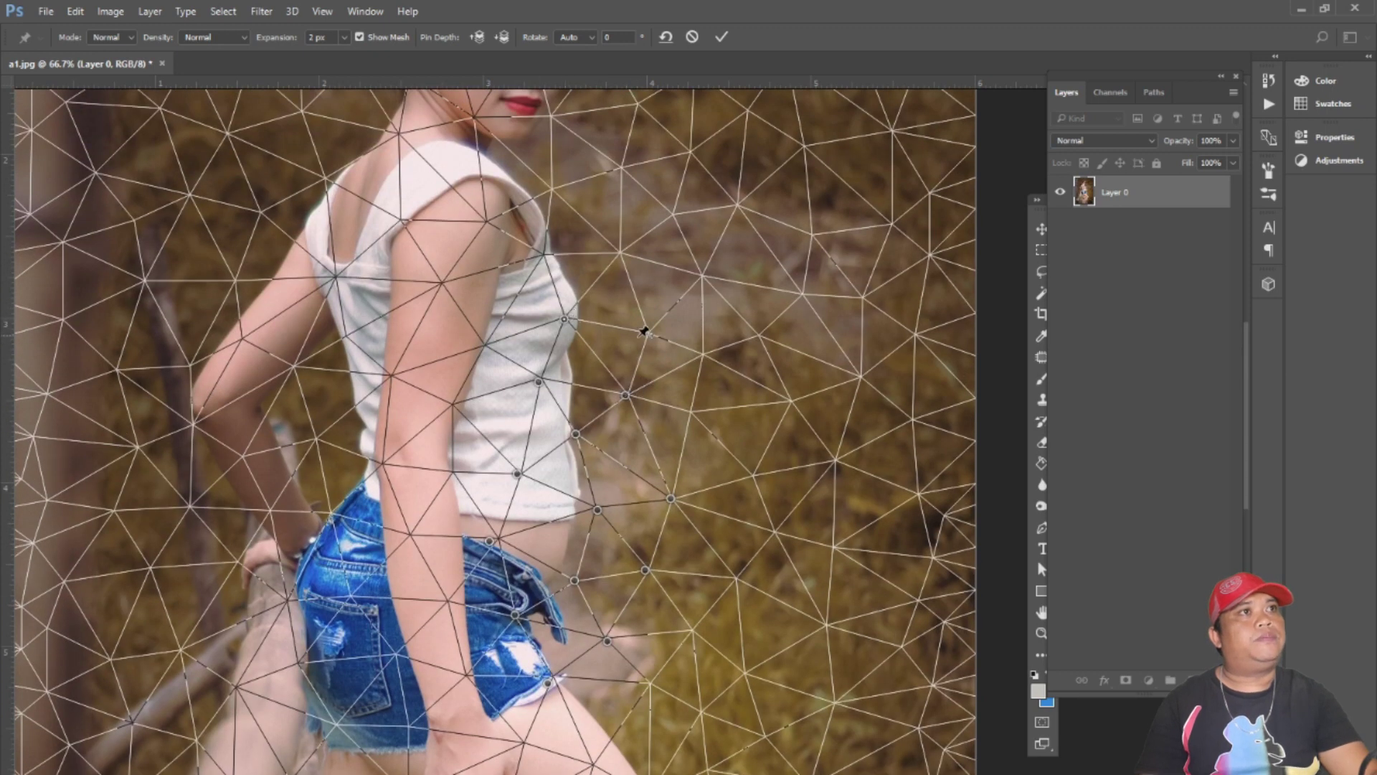
{"action": "left_click", "coordinate": [649, 335]}
{"action": "left_click", "coordinate": [541, 253]}
Review the pins around the torso and hide the warp mesh
{"action": "scroll", "coordinate": [608, 251], "scroll_direction": "down", "scroll_amount": 10}
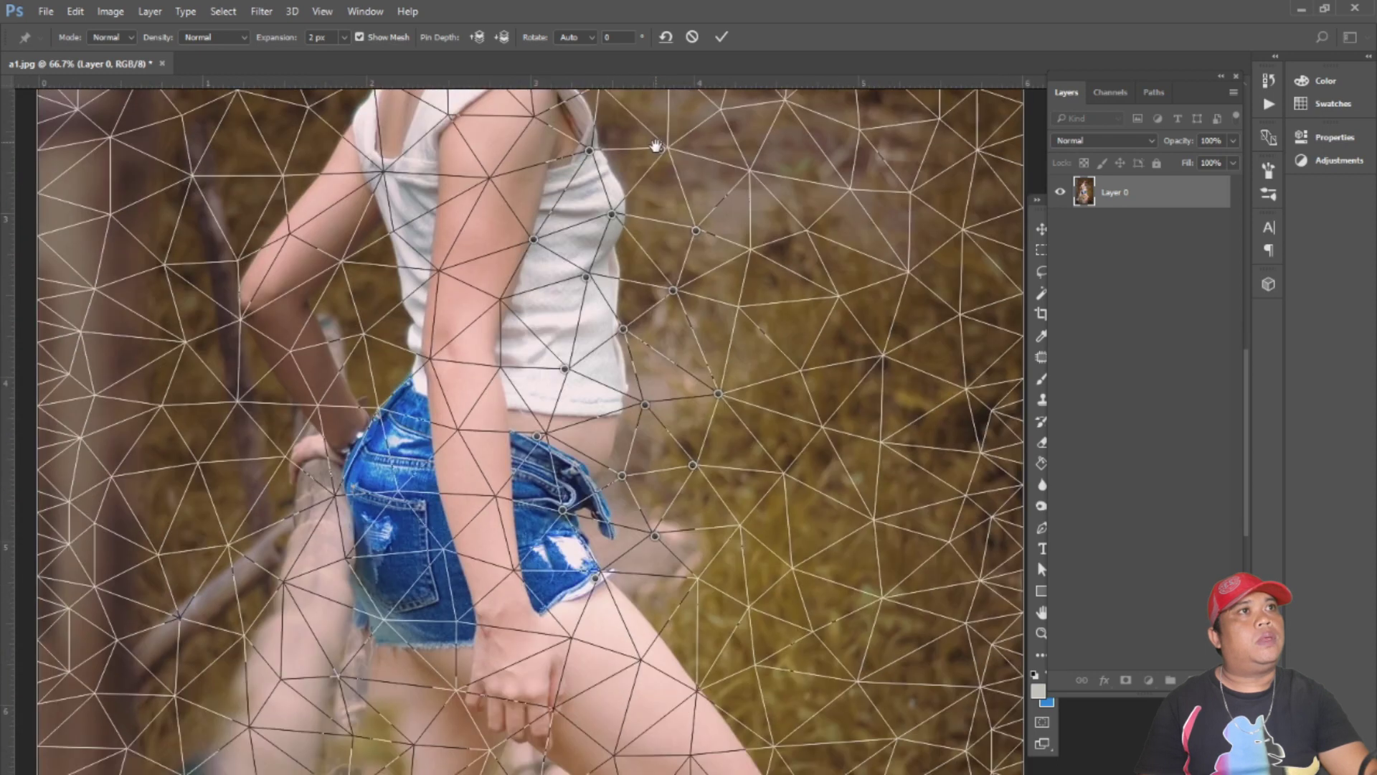
{"action": "scroll", "coordinate": [636, 403], "scroll_direction": "up", "scroll_amount": 7}
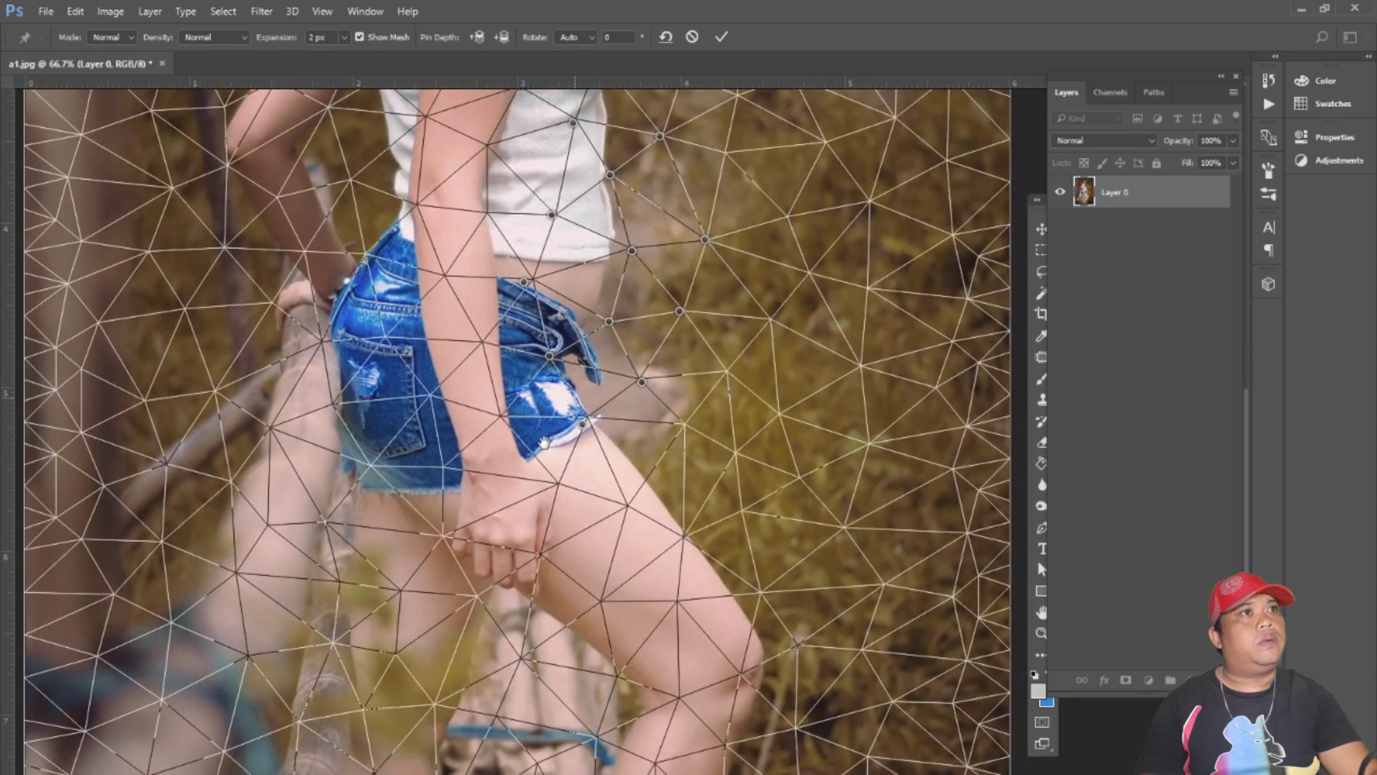
{"action": "scroll", "coordinate": [610, 398], "scroll_direction": "right", "scroll_amount": 4}
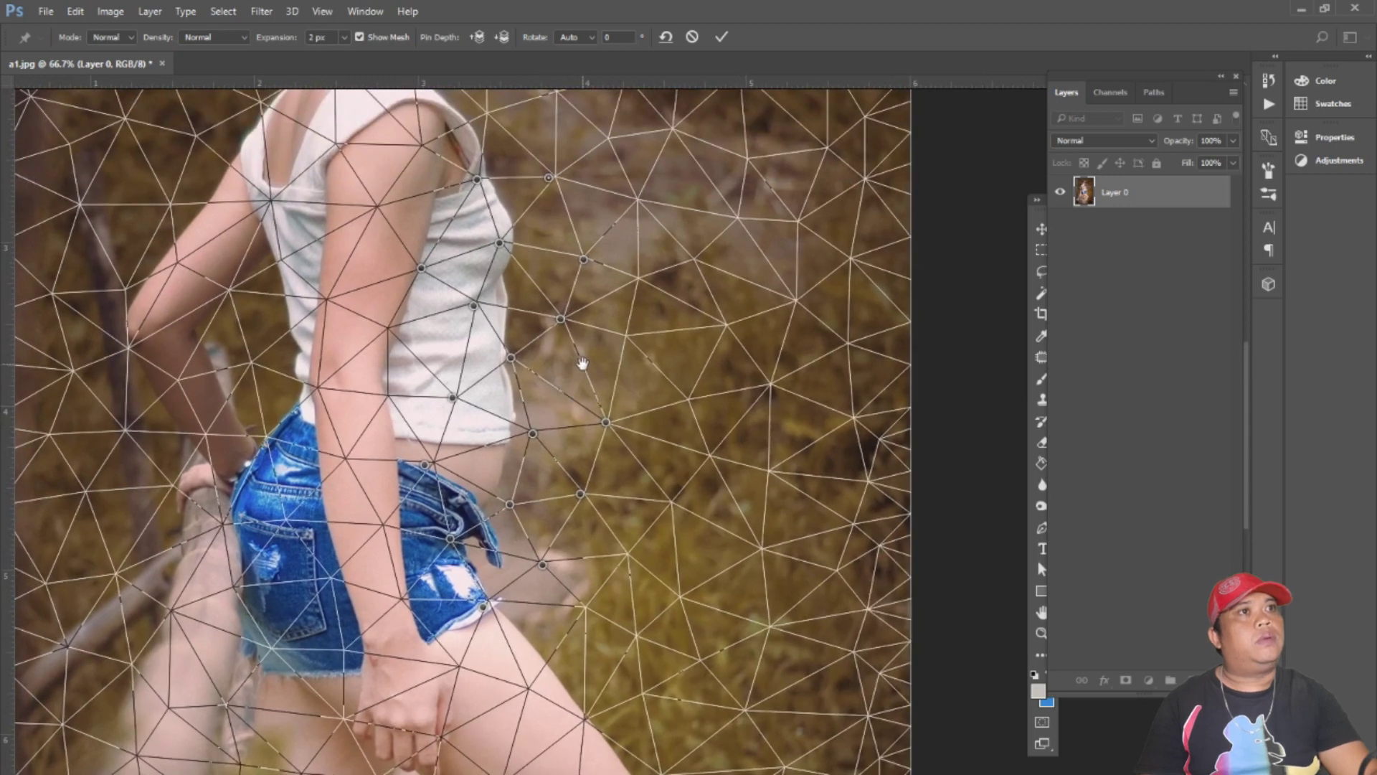
{"action": "scroll", "coordinate": [583, 364], "scroll_direction": "down", "scroll_amount": 2}
{"action": "left_click_drag", "start_coordinate": [655, 294], "coordinate": [654, 377]}
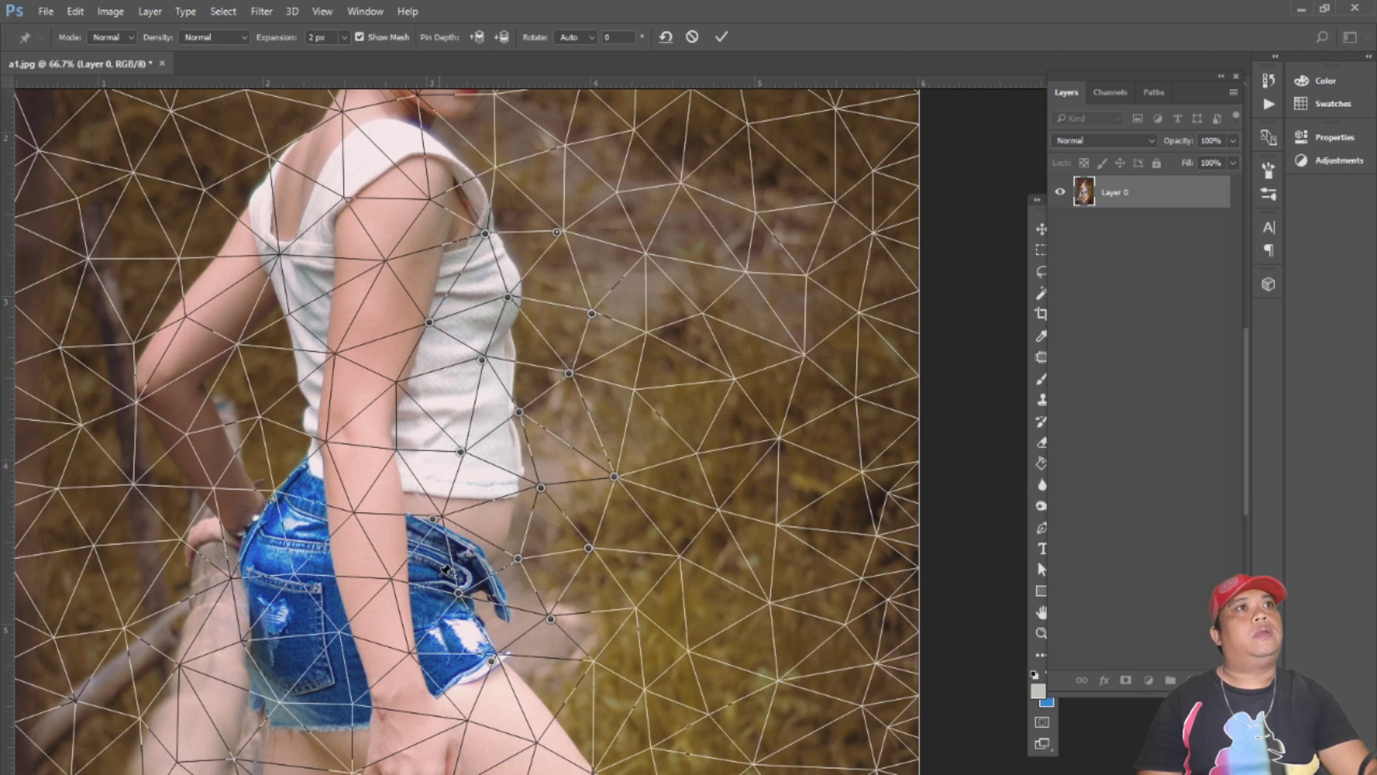
{"action": "left_click", "coordinate": [359, 37]}
Move the pins beside the belly, in the nearby background and on the lower top slightly inward to start slimming the waist
{"action": "left_click_drag", "start_coordinate": [556, 406], "coordinate": [615, 264]}
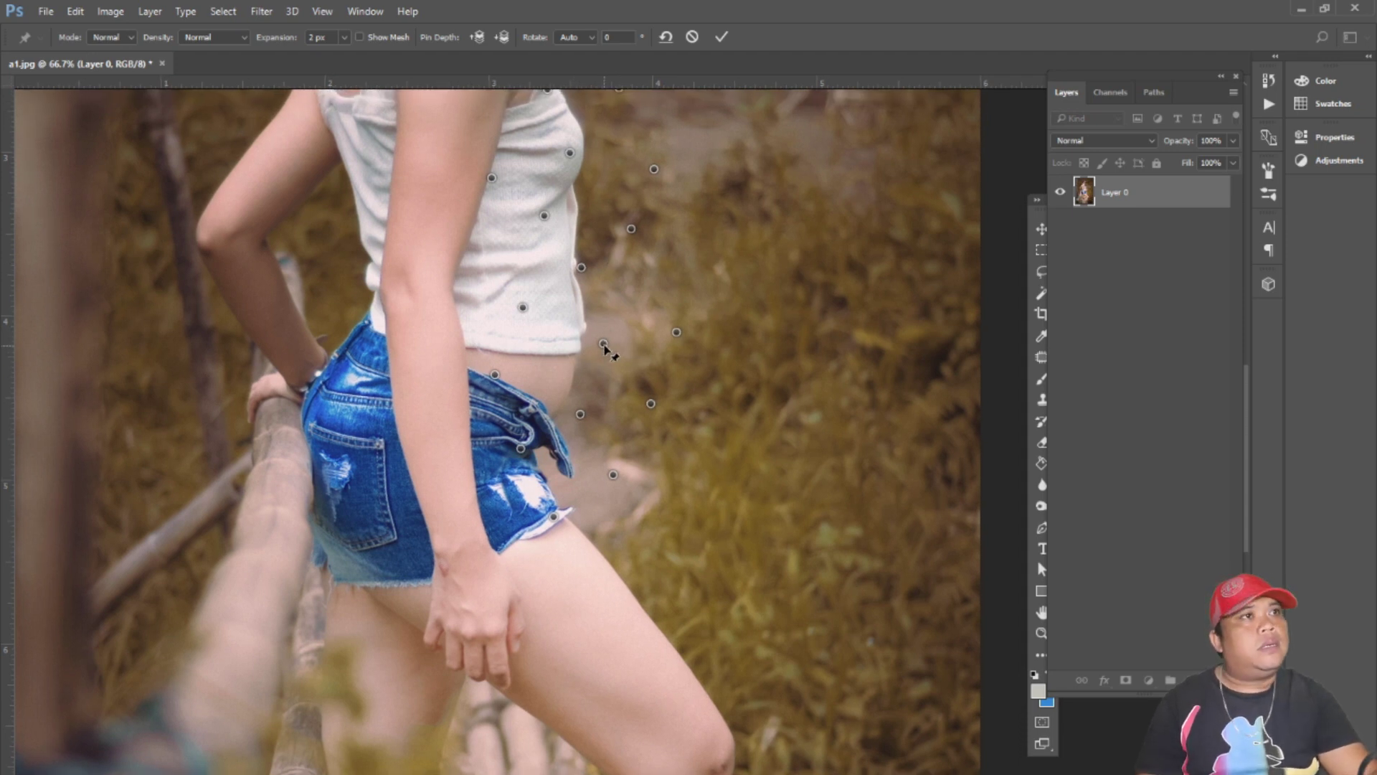
{"action": "left_click_drag", "start_coordinate": [603, 343], "coordinate": [592, 342]}
{"action": "left_click_drag", "start_coordinate": [581, 414], "coordinate": [573, 406]}
{"action": "left_click_drag", "start_coordinate": [713, 275], "coordinate": [707, 301]}
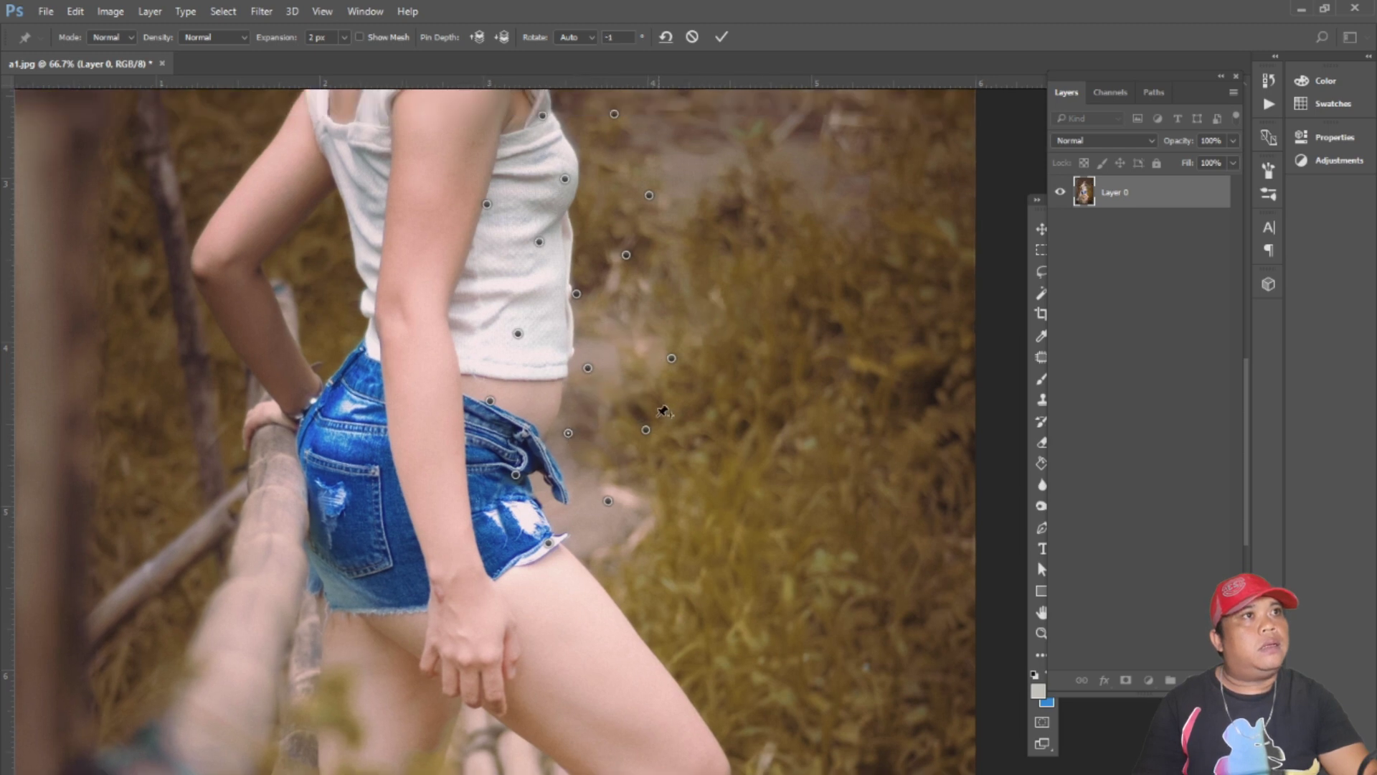
{"action": "left_click_drag", "start_coordinate": [646, 430], "coordinate": [639, 426]}
{"action": "left_click_drag", "start_coordinate": [587, 368], "coordinate": [583, 370]}
{"action": "left_click_drag", "start_coordinate": [517, 336], "coordinate": [513, 335]}
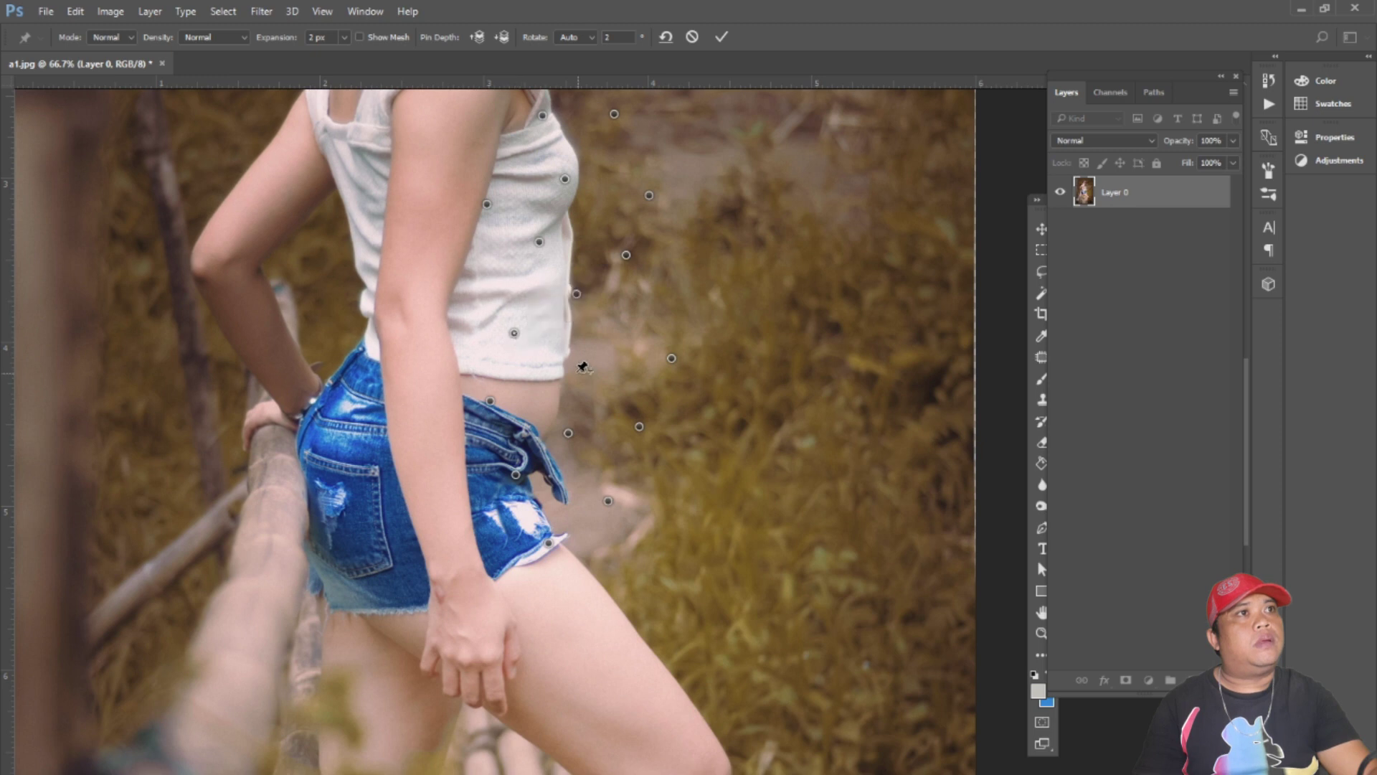
Pull the two pins in front of the shirt hem and belly further toward the body to flatten the stomach
{"action": "left_click", "coordinate": [582, 367]}
{"action": "left_click", "coordinate": [714, 321]}
{"action": "left_click_drag", "start_coordinate": [583, 371], "coordinate": [576, 370]}
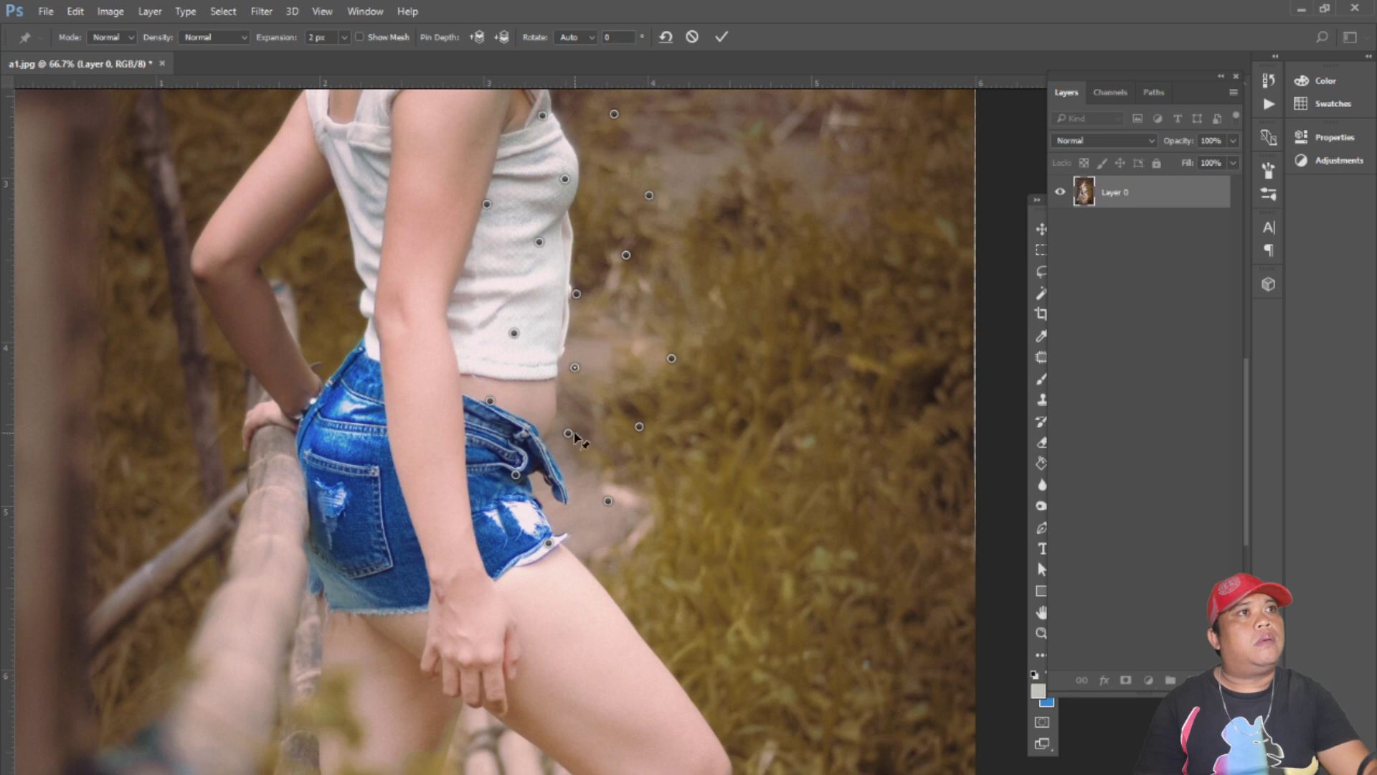
{"action": "left_click_drag", "start_coordinate": [569, 434], "coordinate": [552, 427]}
{"action": "left_click_drag", "start_coordinate": [574, 369], "coordinate": [568, 369]}
{"action": "left_click_drag", "start_coordinate": [552, 426], "coordinate": [547, 421]}
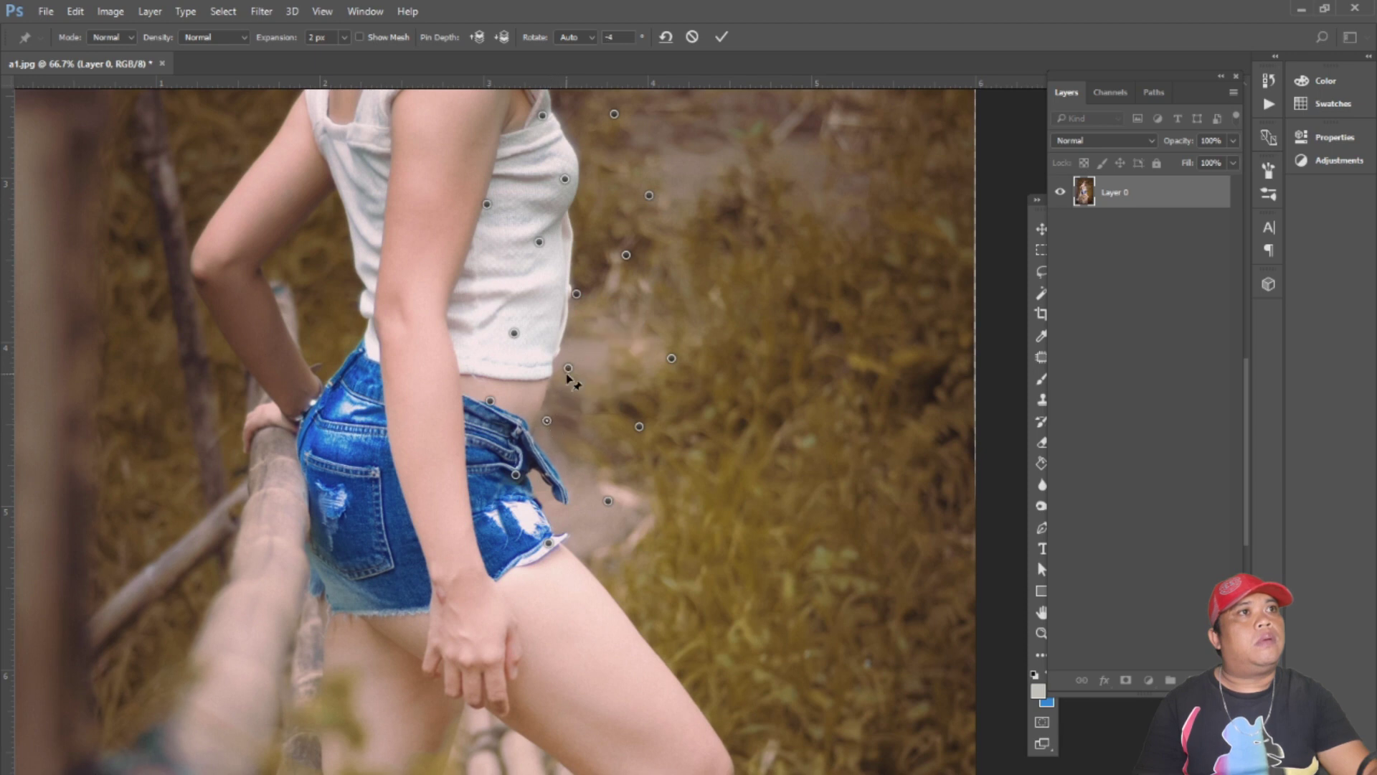
Shift the pin at the shirt's front edge inward and tighten the hem and belly pins to match
{"action": "left_click_drag", "start_coordinate": [566, 374], "coordinate": [565, 369]}
{"action": "left_click_drag", "start_coordinate": [571, 295], "coordinate": [563, 295]}
{"action": "left_click_drag", "start_coordinate": [566, 370], "coordinate": [560, 366]}
{"action": "left_click_drag", "start_coordinate": [547, 422], "coordinate": [542, 417]}
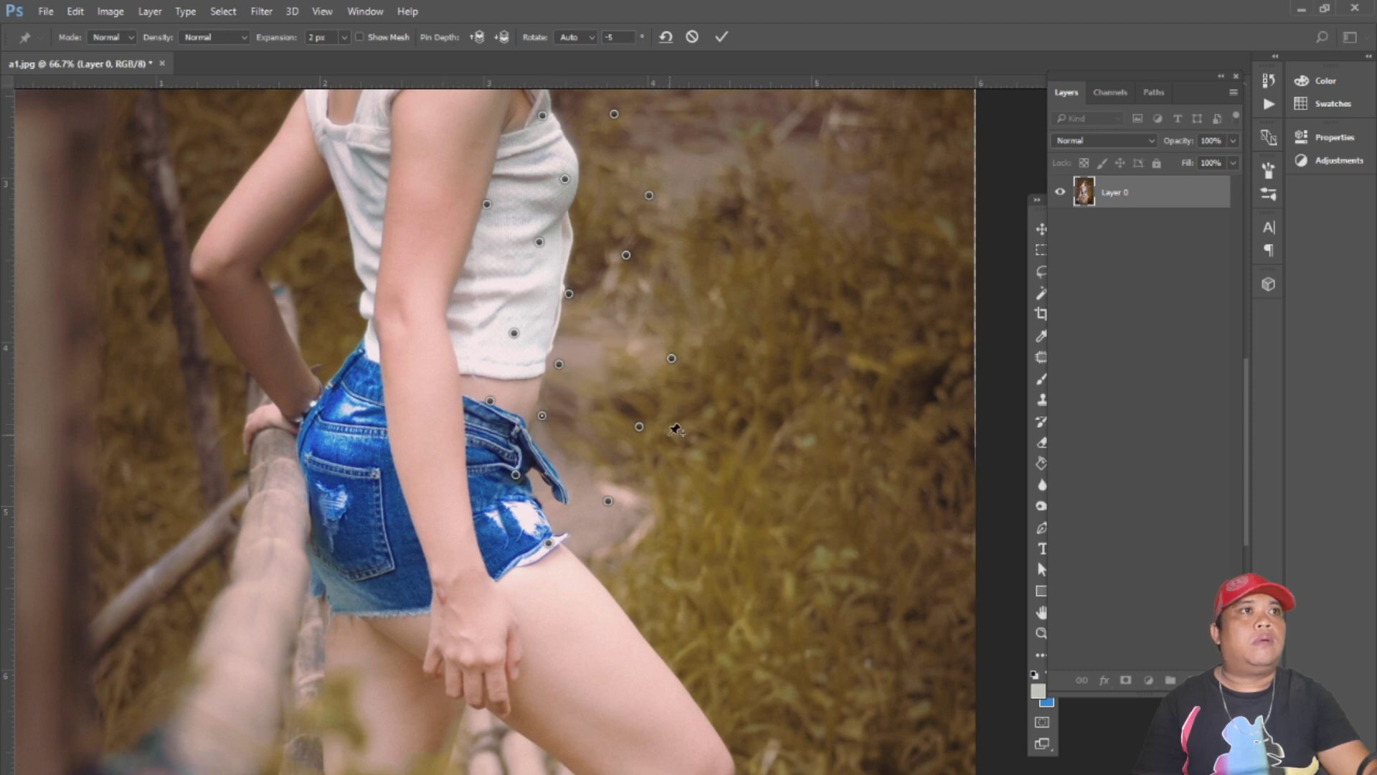
Nudge the pins at the shirt's front edge, the shirt hem and the belly slightly inward toward the body
{"action": "left_click_drag", "start_coordinate": [617, 334], "coordinate": [609, 416]}
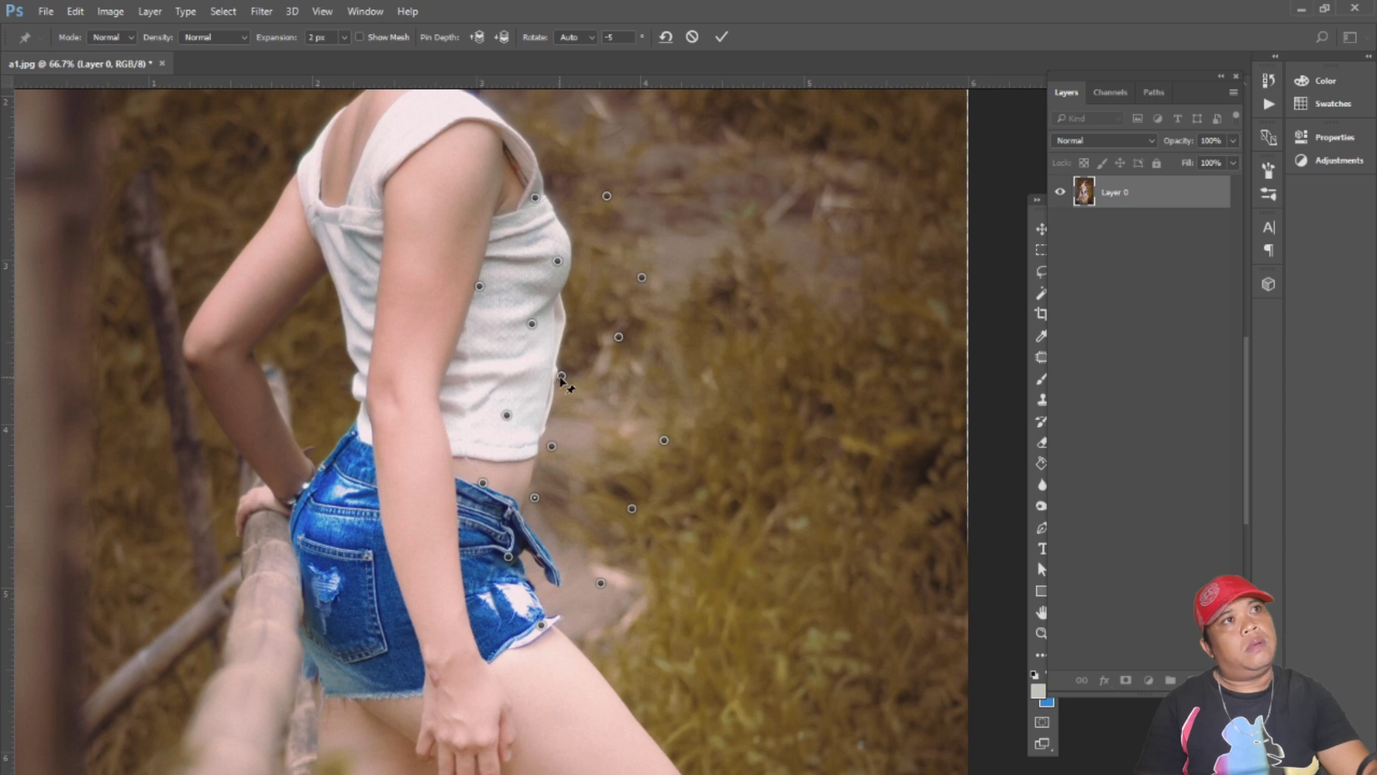
{"action": "left_click_drag", "start_coordinate": [562, 376], "coordinate": [556, 373]}
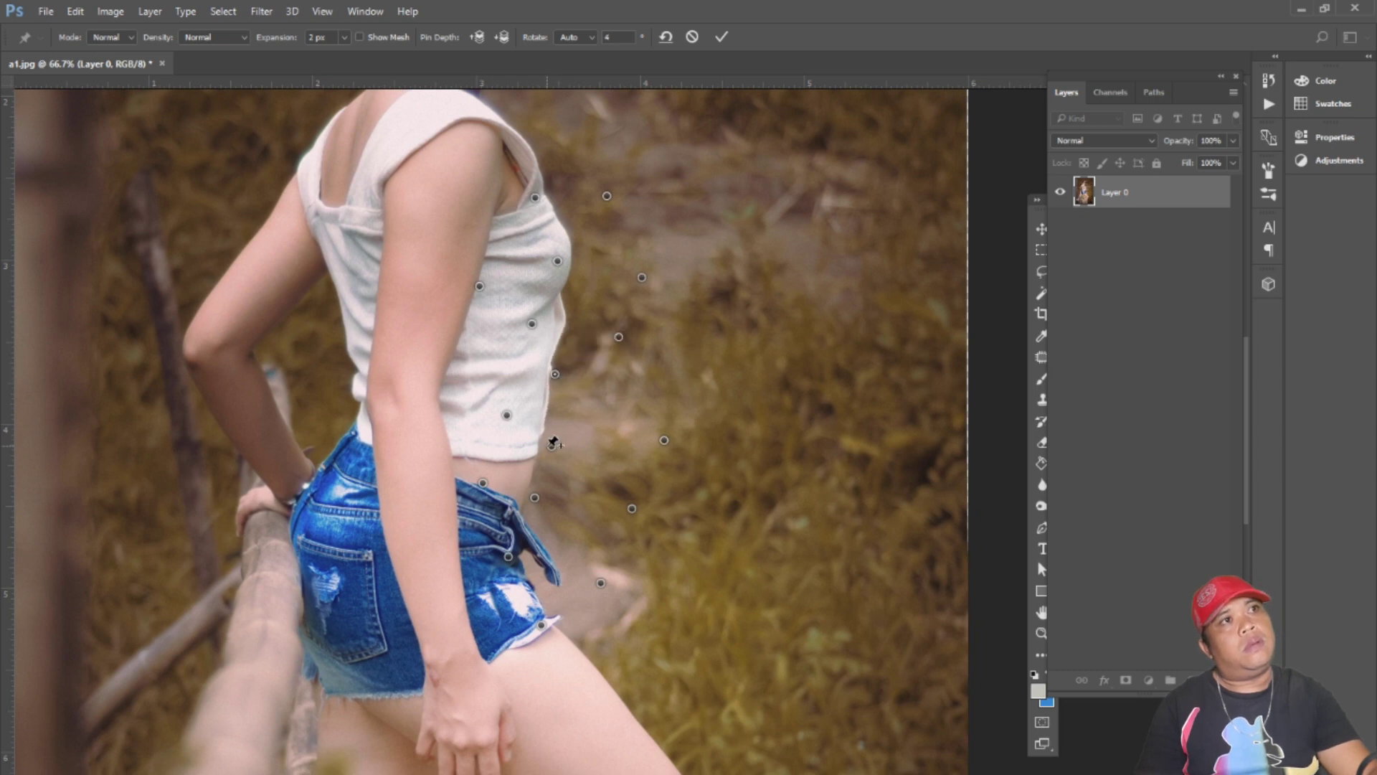
{"action": "left_click_drag", "start_coordinate": [551, 449], "coordinate": [546, 446]}
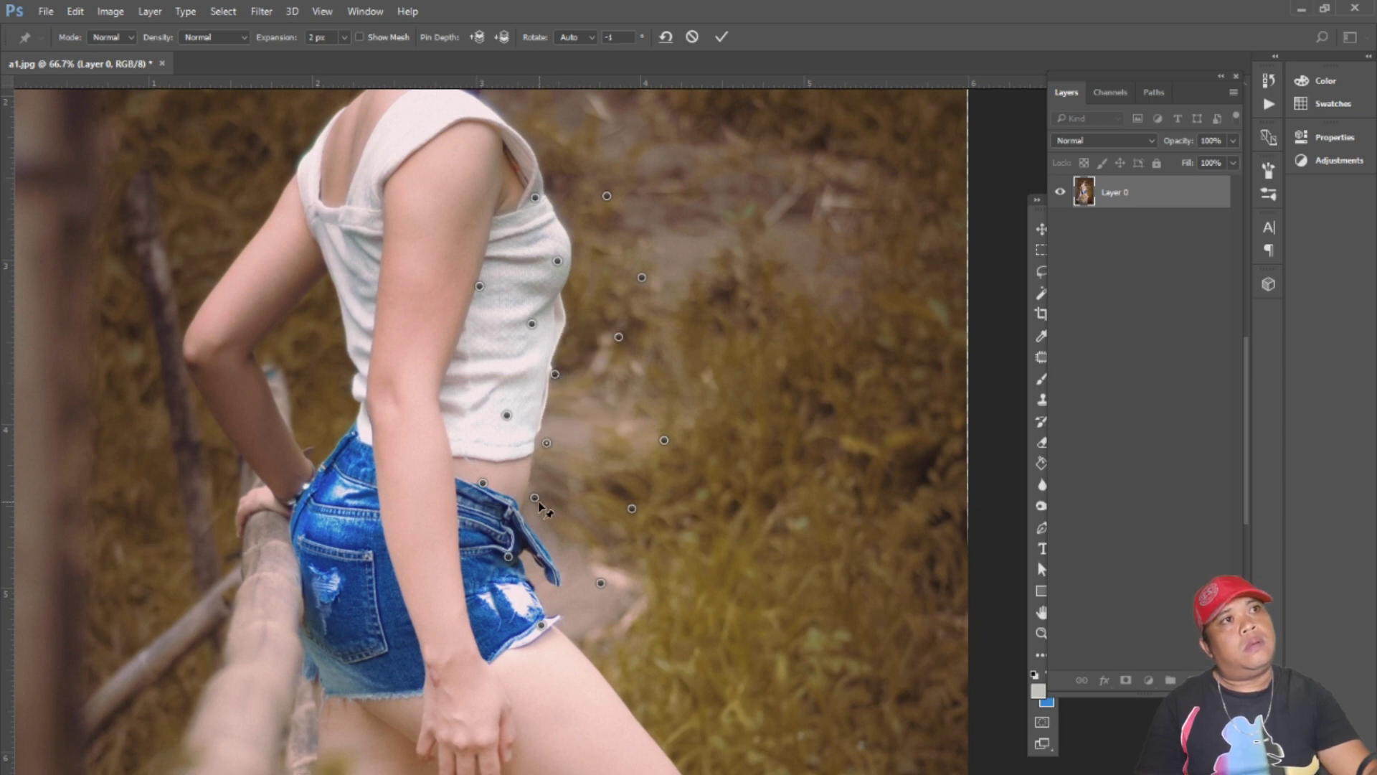
{"action": "left_click_drag", "start_coordinate": [536, 500], "coordinate": [532, 498]}
Tighten the waist further by shifting the belly, hem and shirt-front pins a little more inward
{"action": "key", "text": "space"}
{"action": "left_click_drag", "start_coordinate": [638, 554], "coordinate": [670, 544]}
{"action": "left_click_drag", "start_coordinate": [668, 364], "coordinate": [707, 301]}
{"action": "left_click_drag", "start_coordinate": [604, 457], "coordinate": [599, 457]}
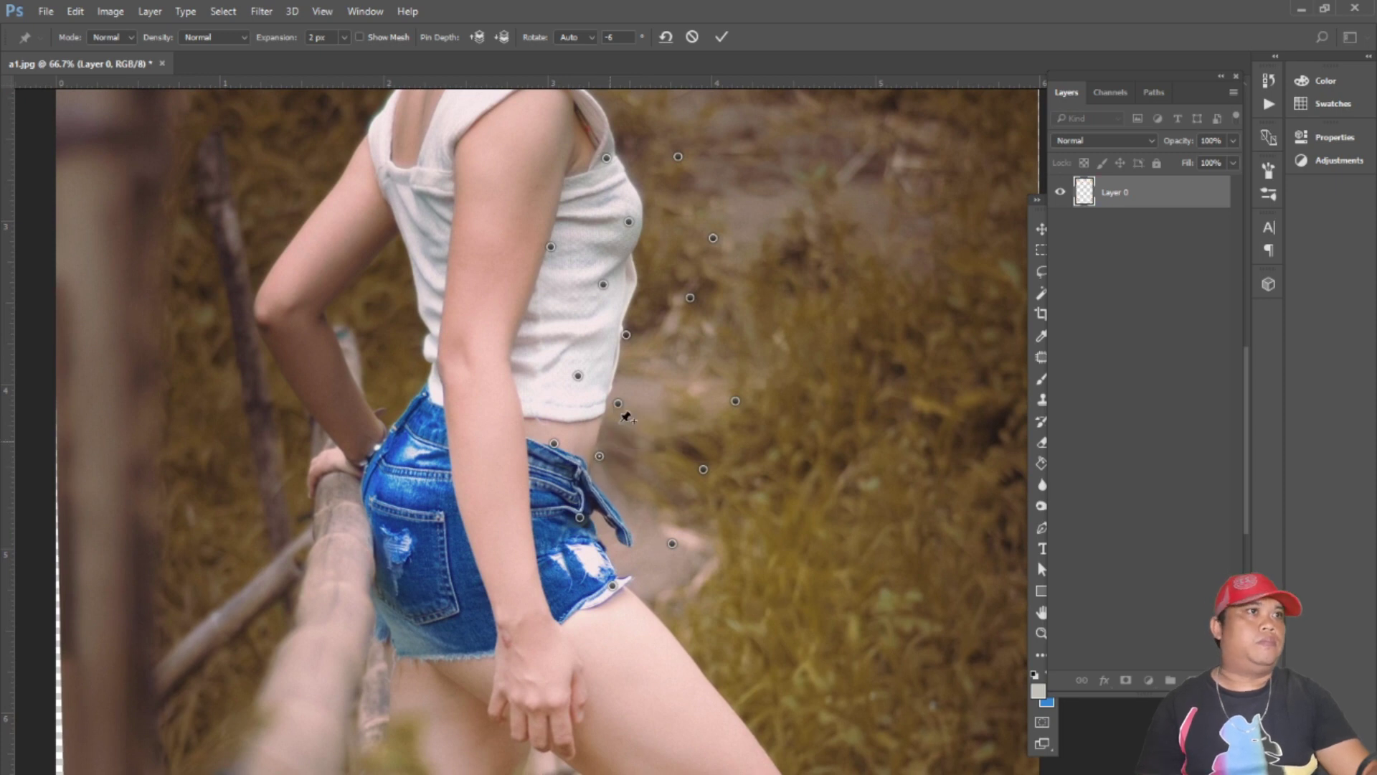
{"action": "left_click_drag", "start_coordinate": [617, 405], "coordinate": [616, 407]}
{"action": "left_click_drag", "start_coordinate": [626, 337], "coordinate": [623, 337]}
Move the bust pin and the shirt pin below it slightly outward, and lower the pin near the armpit a little
{"action": "left_click_drag", "start_coordinate": [729, 268], "coordinate": [671, 368]}
{"action": "left_click_drag", "start_coordinate": [589, 360], "coordinate": [595, 361]}
{"action": "left_click_drag", "start_coordinate": [563, 423], "coordinate": [567, 420]}
{"action": "left_click", "coordinate": [599, 371]}
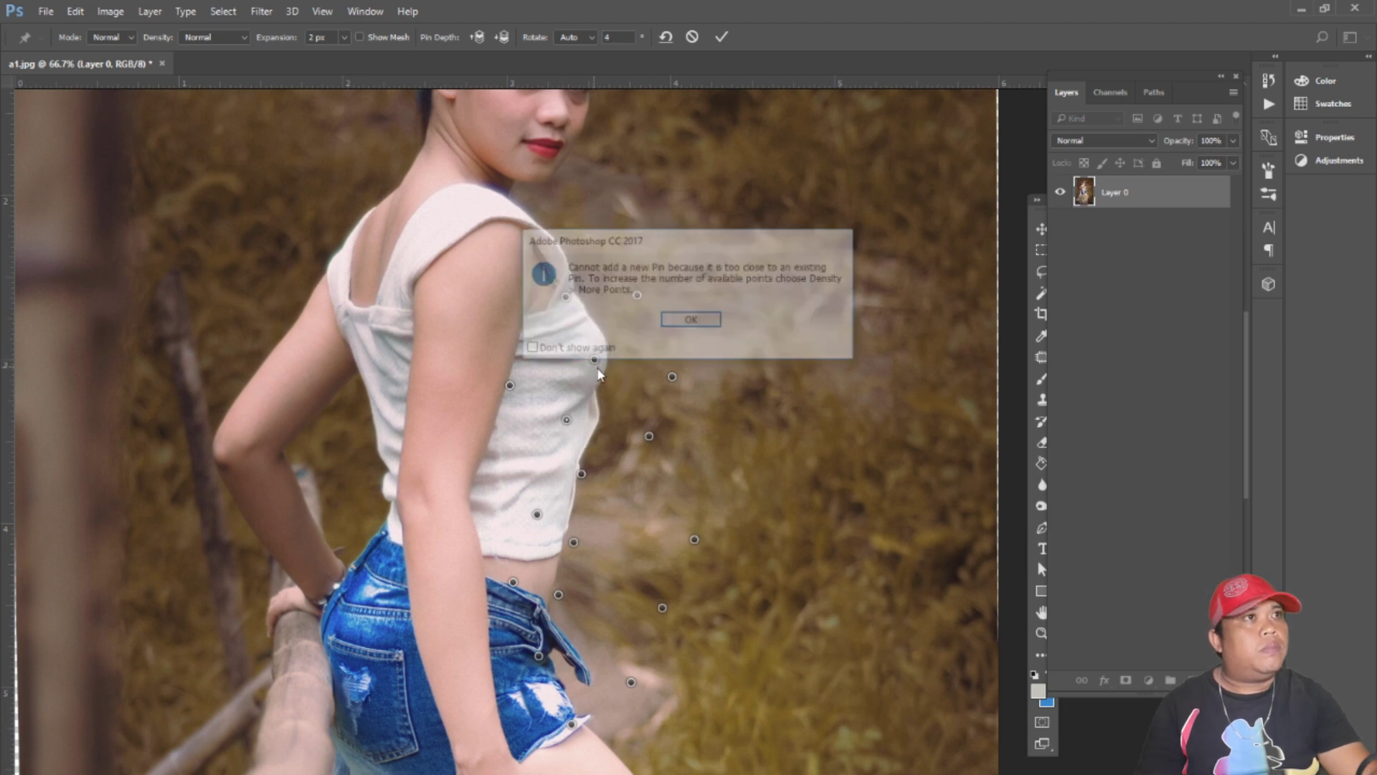
{"action": "key", "text": "Return"}
{"action": "left_click_drag", "start_coordinate": [595, 363], "coordinate": [598, 365]}
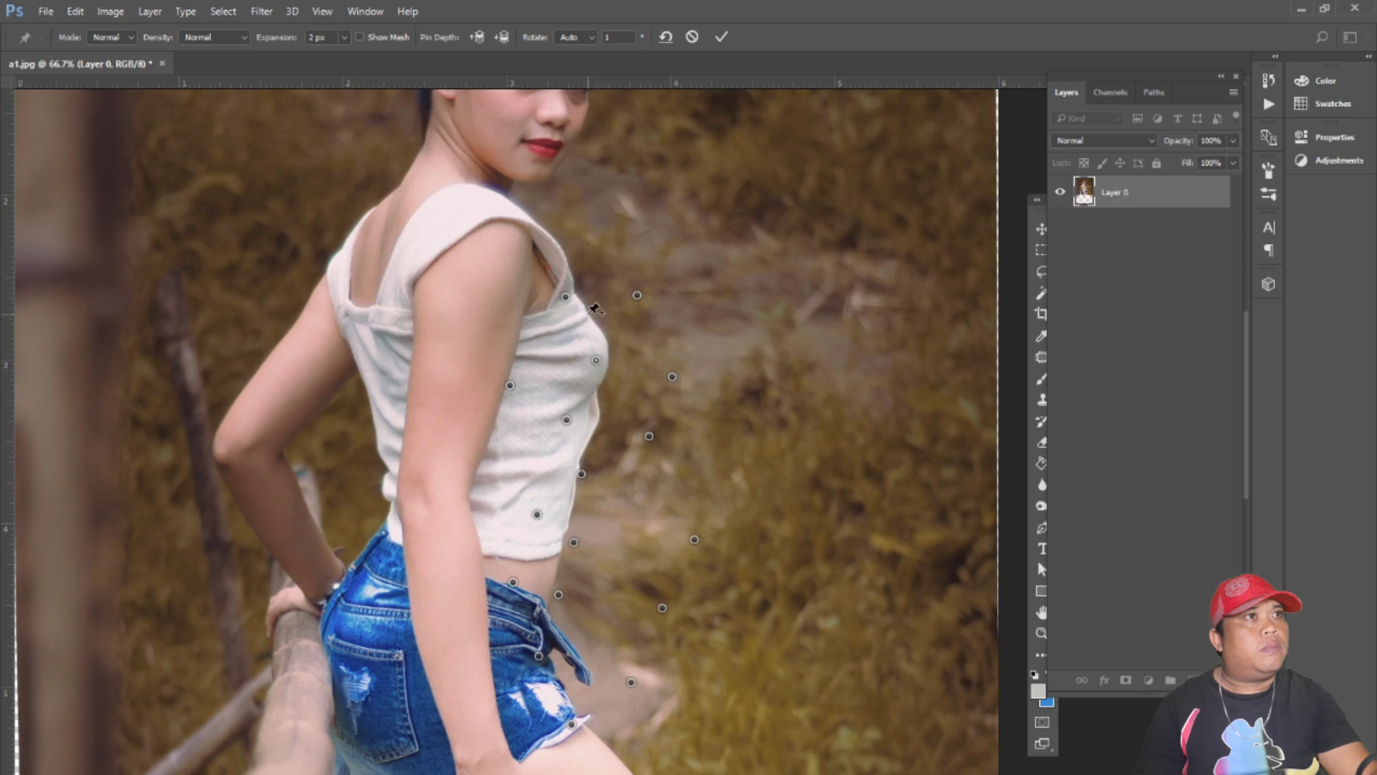
{"action": "left_click_drag", "start_coordinate": [567, 298], "coordinate": [566, 302]}
Shift the two background pins in front of the bust outward, apply the Puppet Warp and switch to the Brush tool
{"action": "left_click_drag", "start_coordinate": [649, 436], "coordinate": [652, 433]}
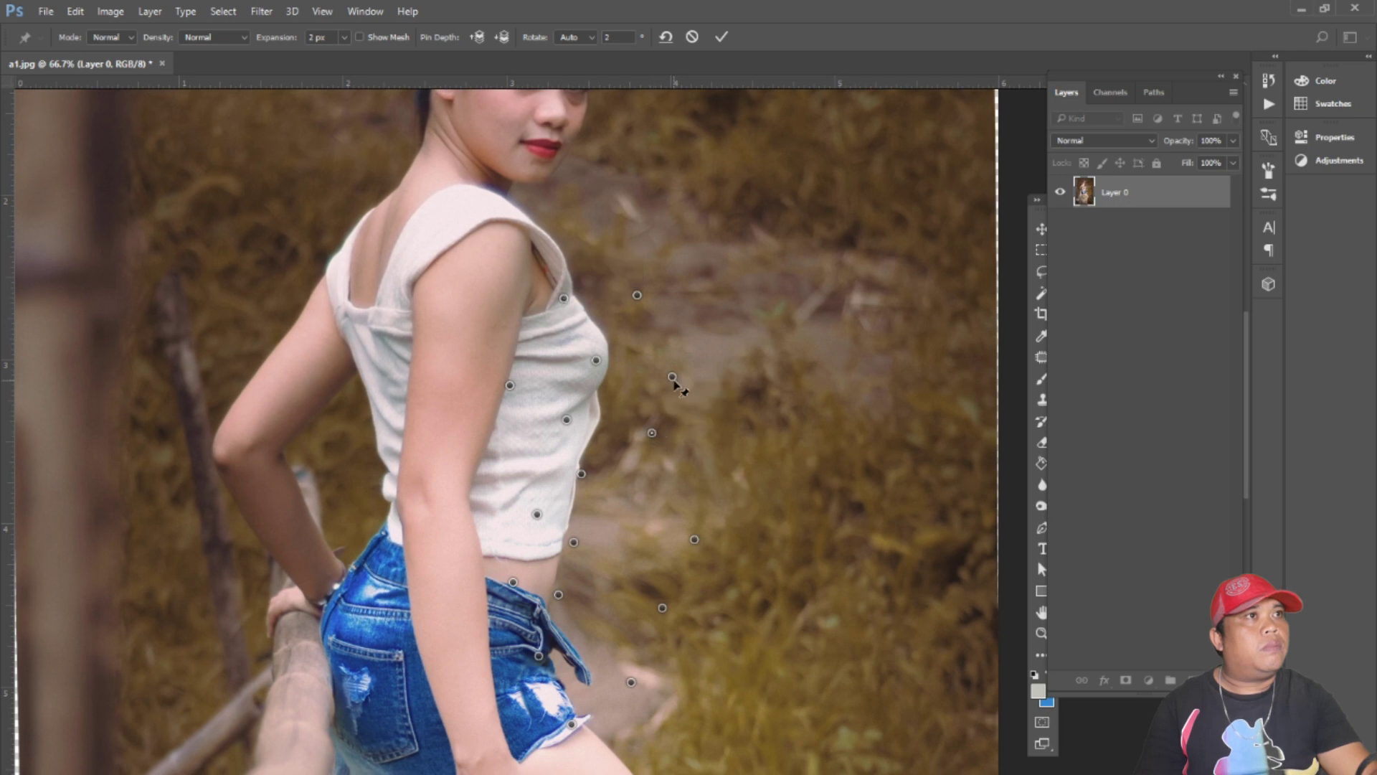
{"action": "left_click_drag", "start_coordinate": [677, 382], "coordinate": [681, 385]}
{"action": "key", "text": "space"}
{"action": "left_click_drag", "start_coordinate": [740, 590], "coordinate": [742, 546]}
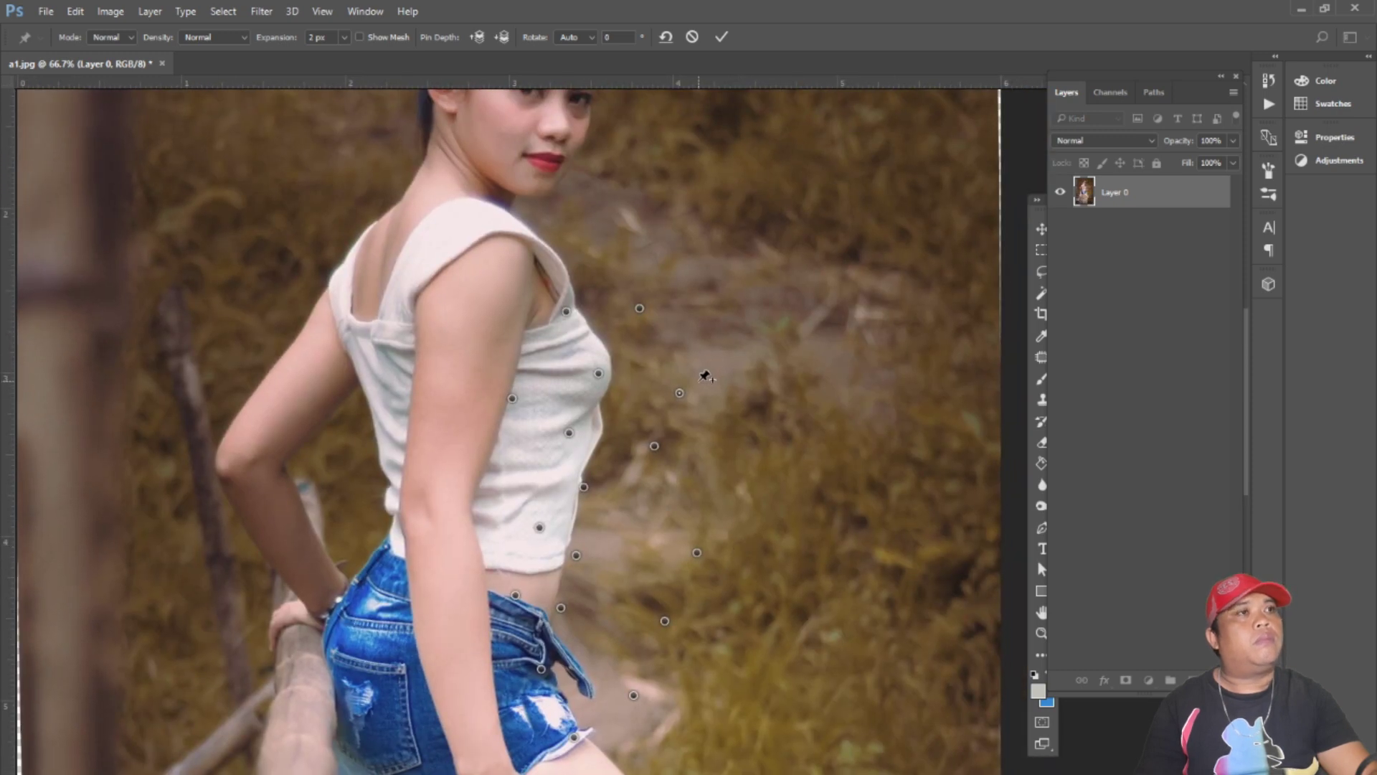
{"action": "key", "text": "Return"}
{"action": "key", "text": "b"}
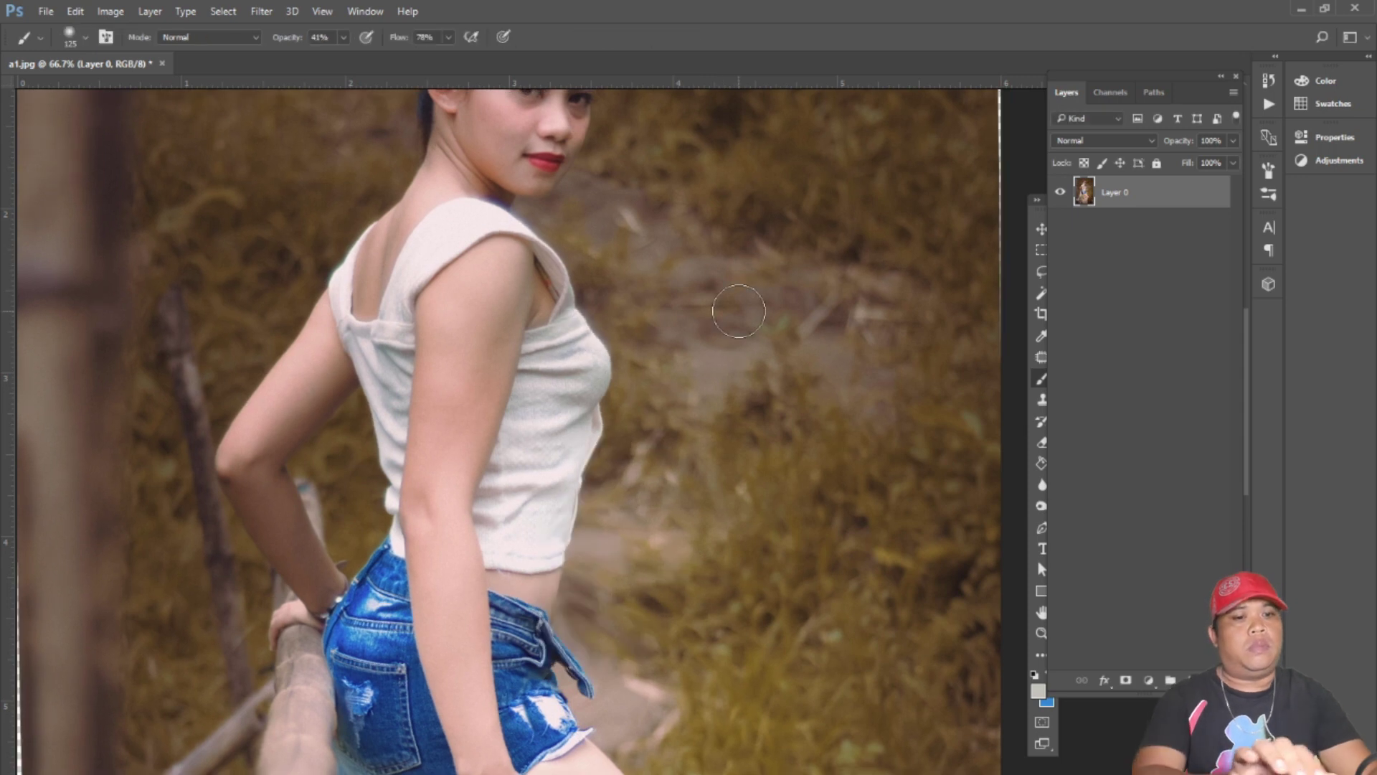
Review the warped torso, waist and hips up close and at full-figure size
{"action": "scroll", "coordinate": [710, 323], "scroll_direction": "down", "scroll_amount": 2}
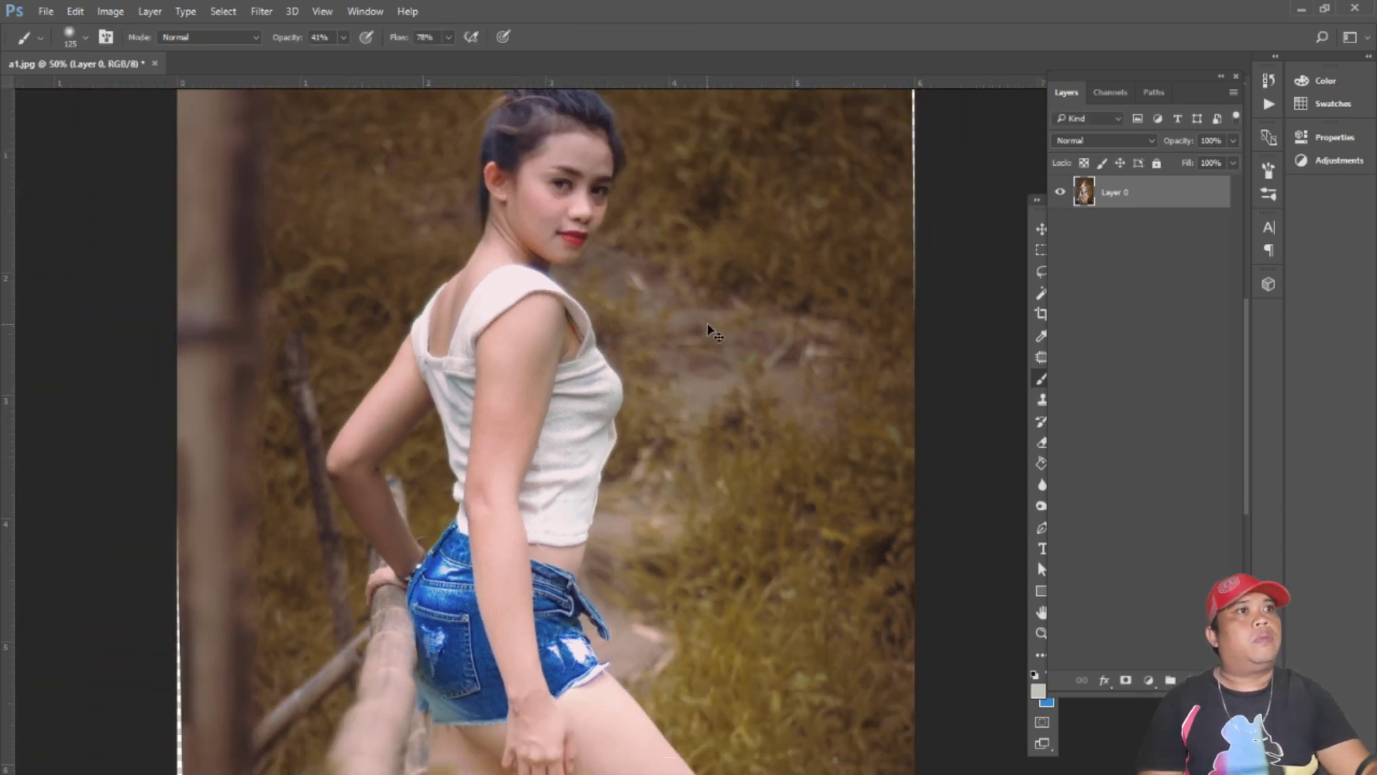
{"action": "scroll", "coordinate": [721, 389], "scroll_direction": "up", "scroll_amount": 2}
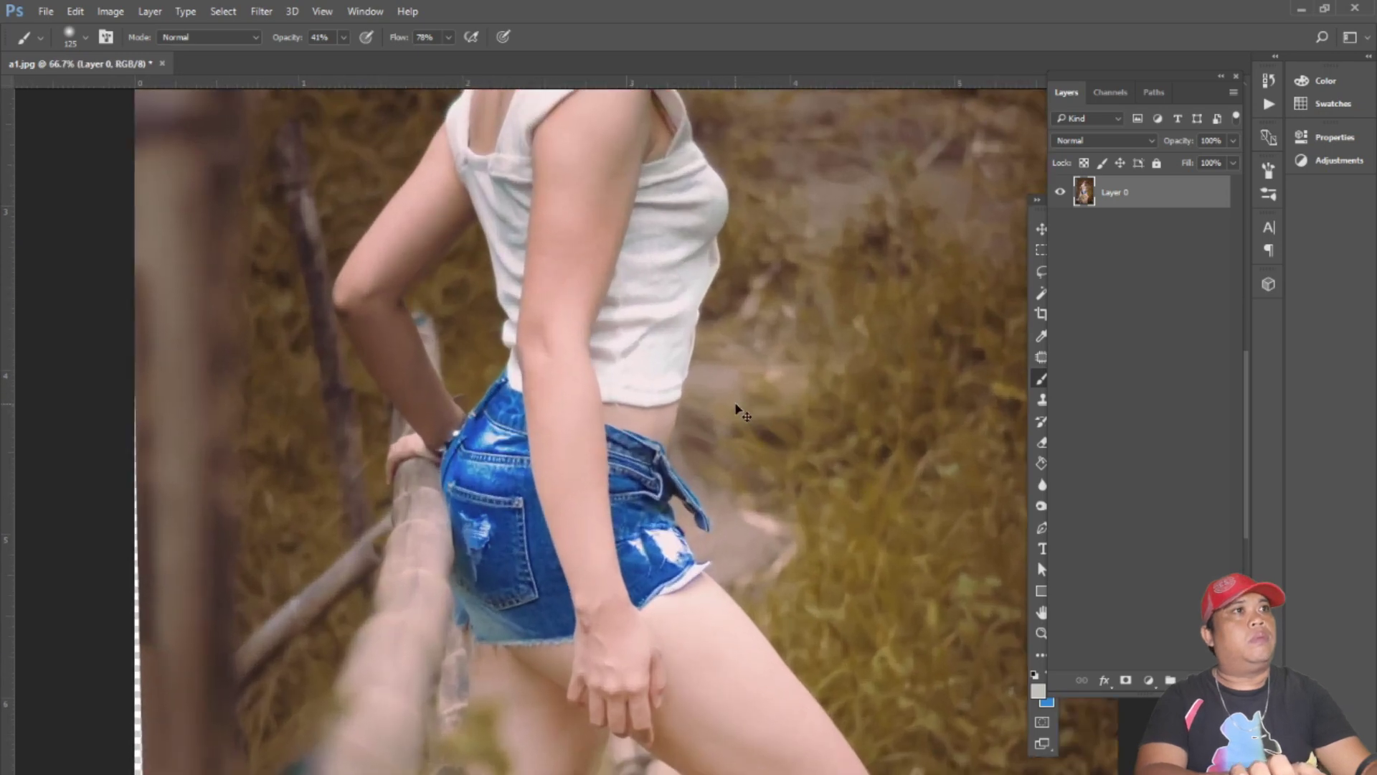
{"action": "scroll", "coordinate": [737, 408], "scroll_direction": "down", "scroll_amount": 1}
{"action": "scroll", "coordinate": [737, 409], "scroll_direction": "up", "scroll_amount": 1}
{"action": "left_click_drag", "start_coordinate": [717, 359], "coordinate": [688, 432]}
{"action": "scroll", "coordinate": [717, 454], "scroll_direction": "down", "scroll_amount": 2}
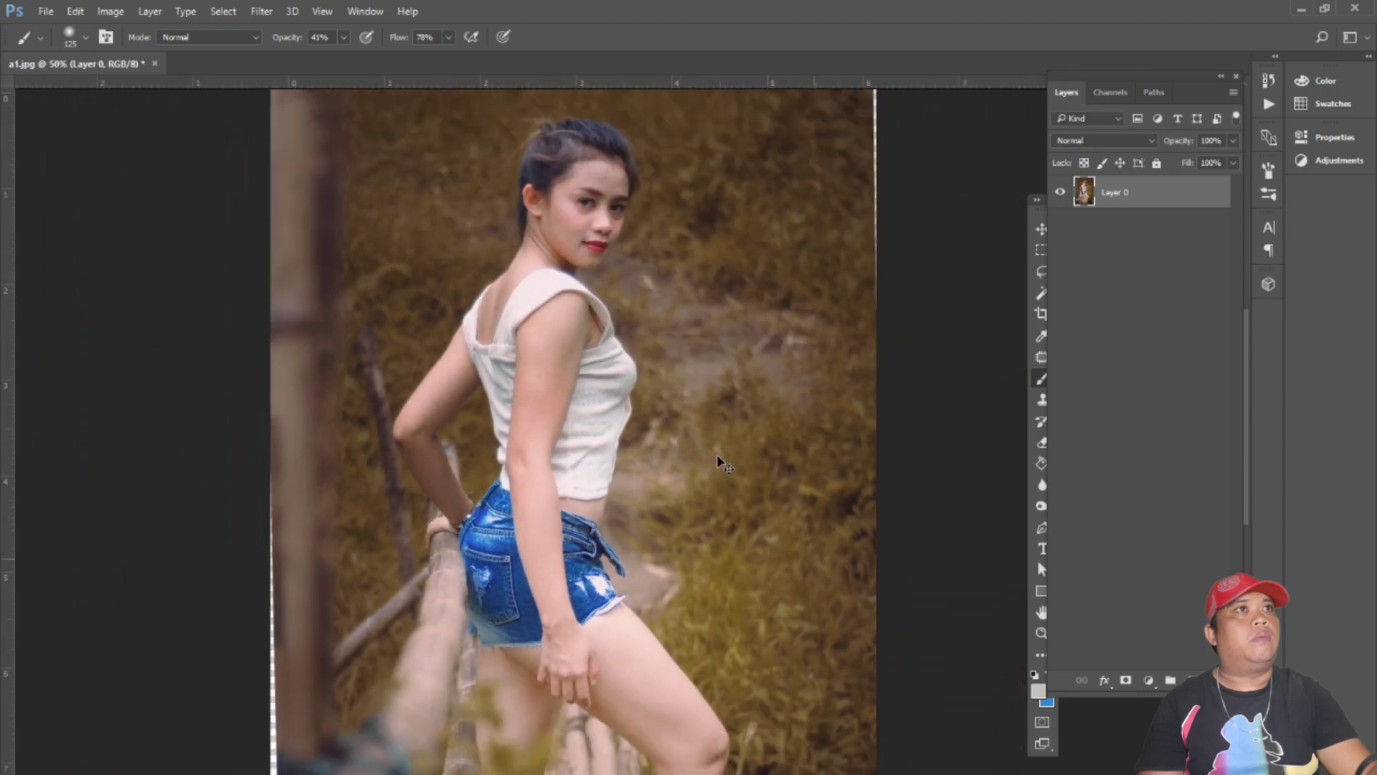
{"action": "scroll", "coordinate": [718, 457], "scroll_direction": "up", "scroll_amount": 2}
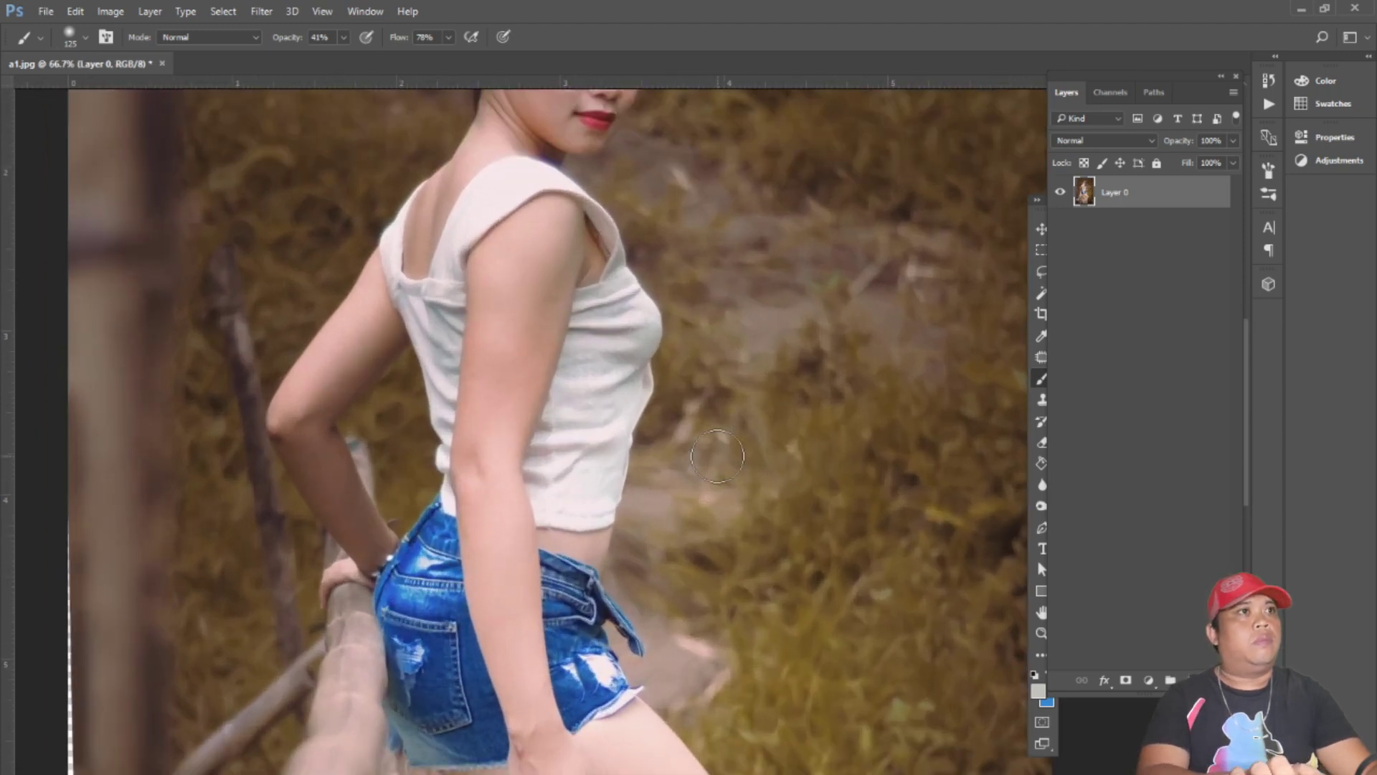
{"action": "mouse_move", "coordinate": [677, 501]}
{"action": "left_mouse_down"}
{"action": "mouse_move", "coordinate": [698, 390]}
{"action": "mouse_move", "coordinate": [689, 311]}
{"action": "mouse_move", "coordinate": [689, 418]}
{"action": "mouse_move", "coordinate": [667, 483]}
{"action": "left_mouse_up"}
{"action": "scroll", "coordinate": [662, 436], "scroll_direction": "up", "scroll_amount": 2}
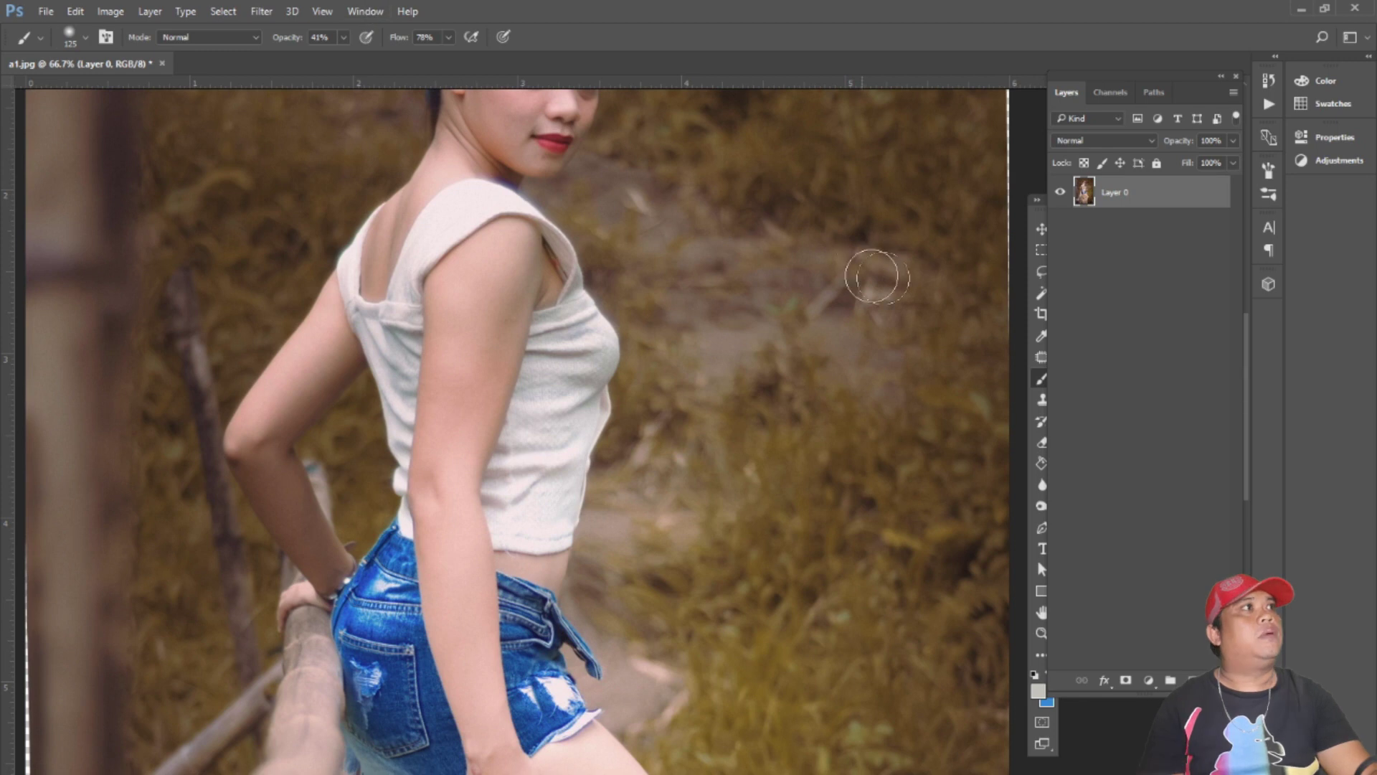
Open the Liquify filter on the photo and select the Forward Warp tool for work on the torso
{"action": "left_click", "coordinate": [267, 12]}
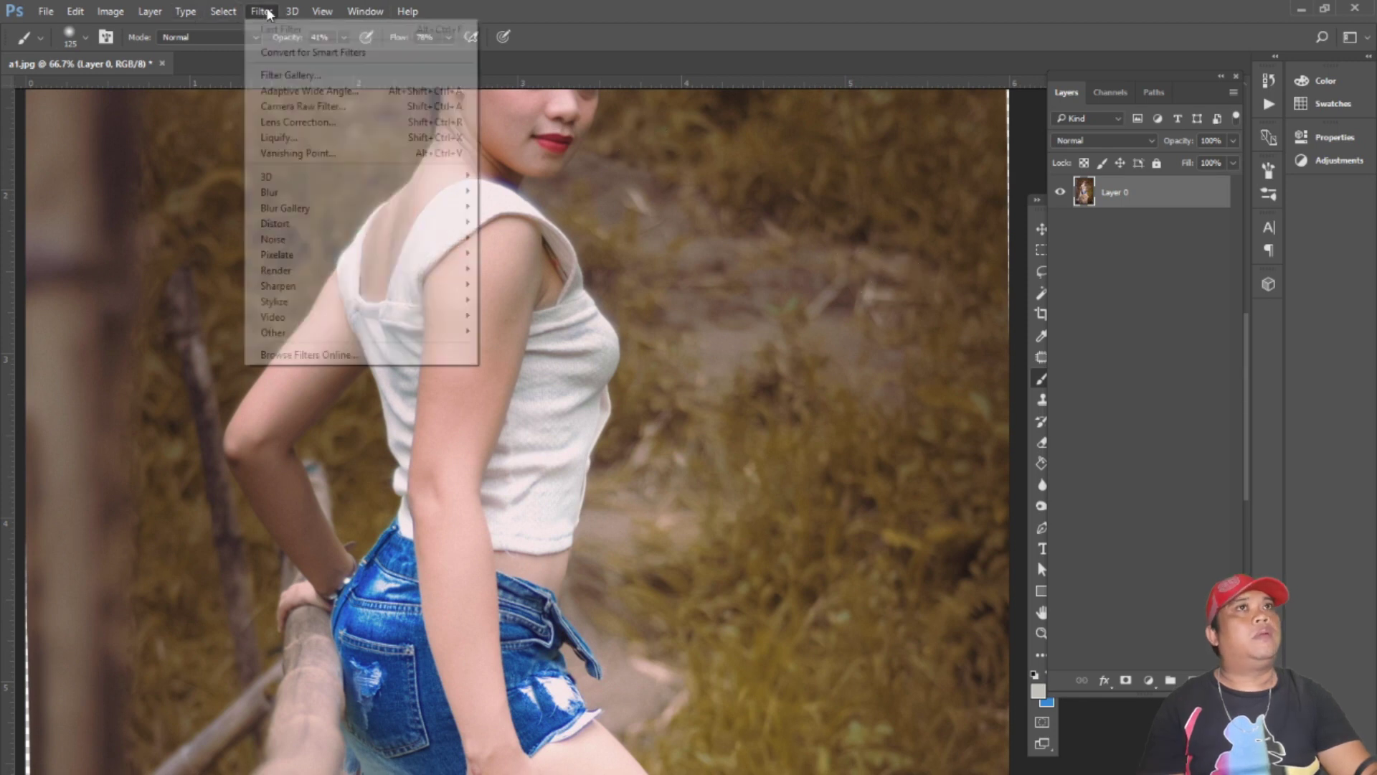
{"action": "left_click", "coordinate": [294, 137]}
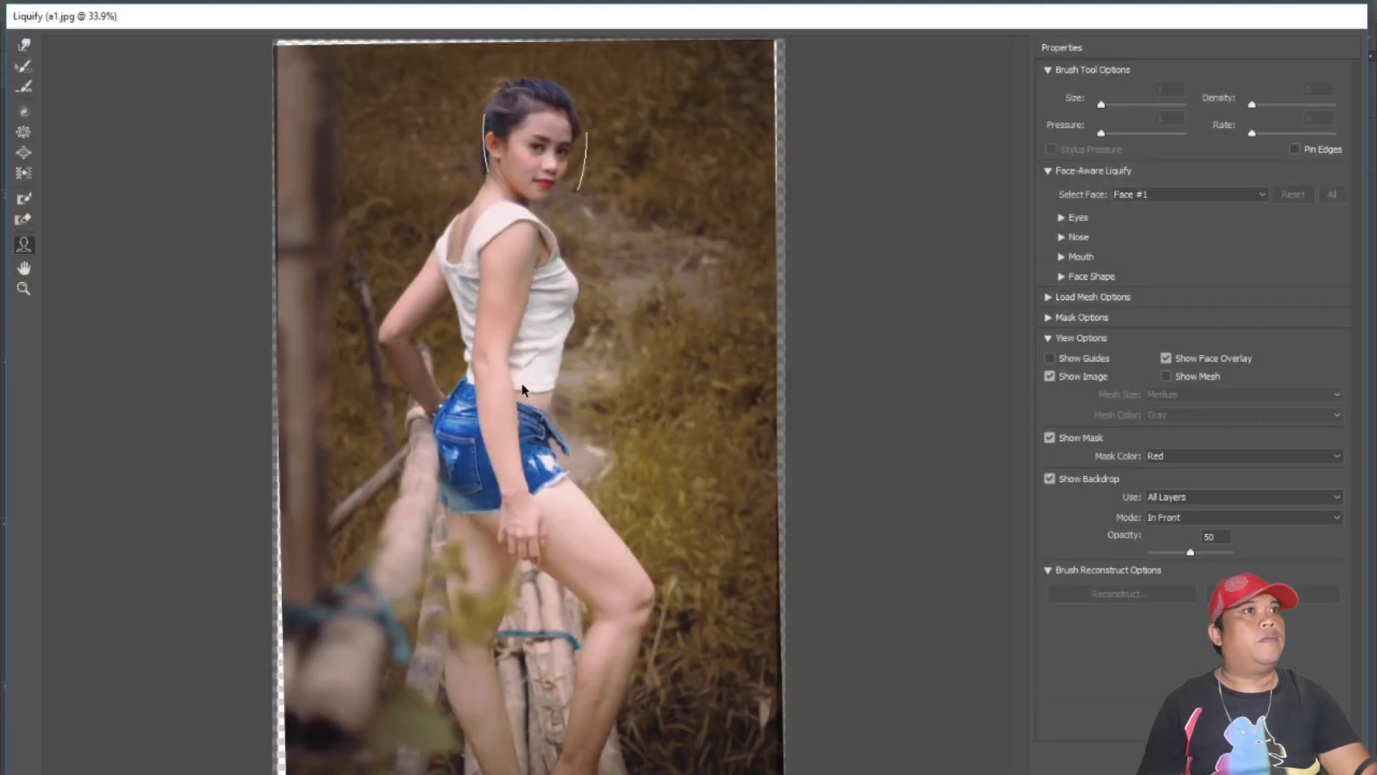
{"action": "scroll", "coordinate": [584, 370], "scroll_direction": "up", "scroll_amount": 2}
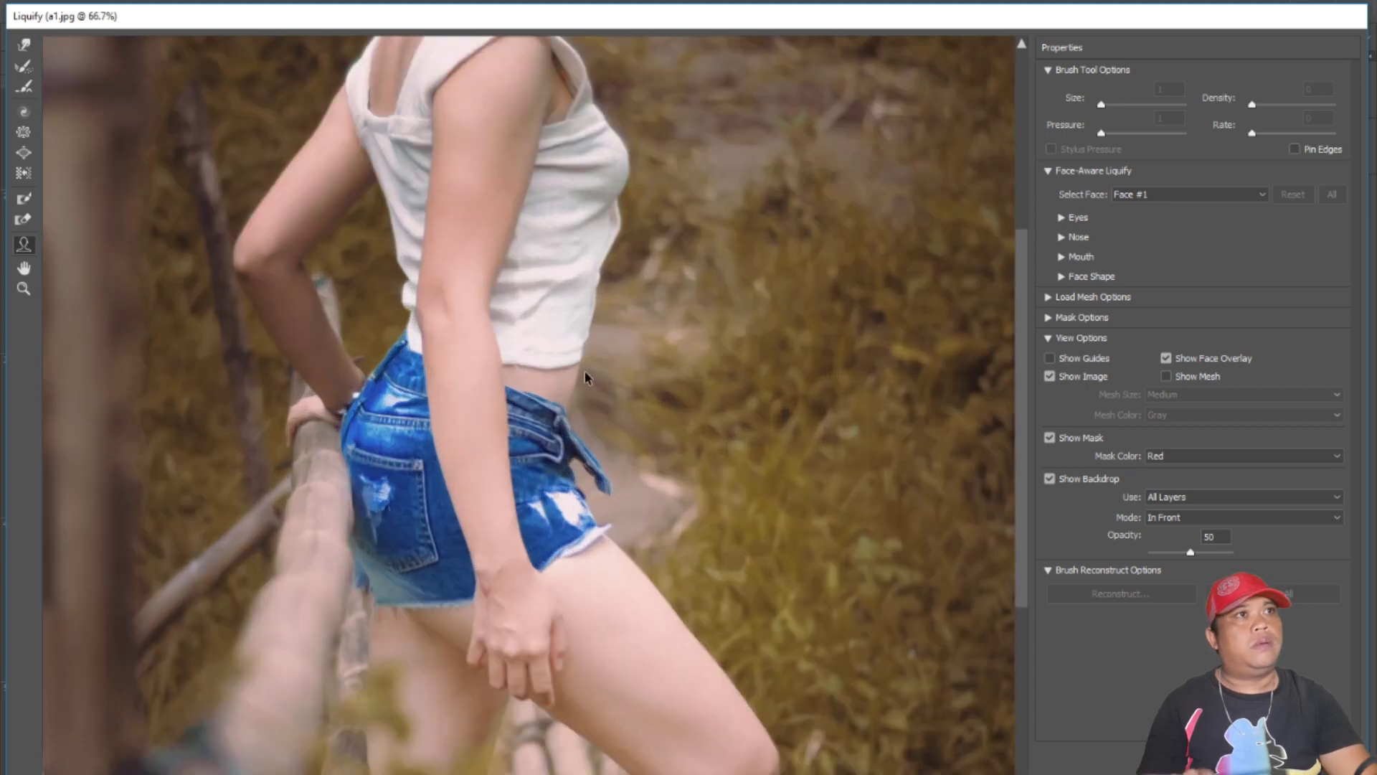
{"action": "scroll", "coordinate": [614, 344], "scroll_direction": "up", "scroll_amount": 4}
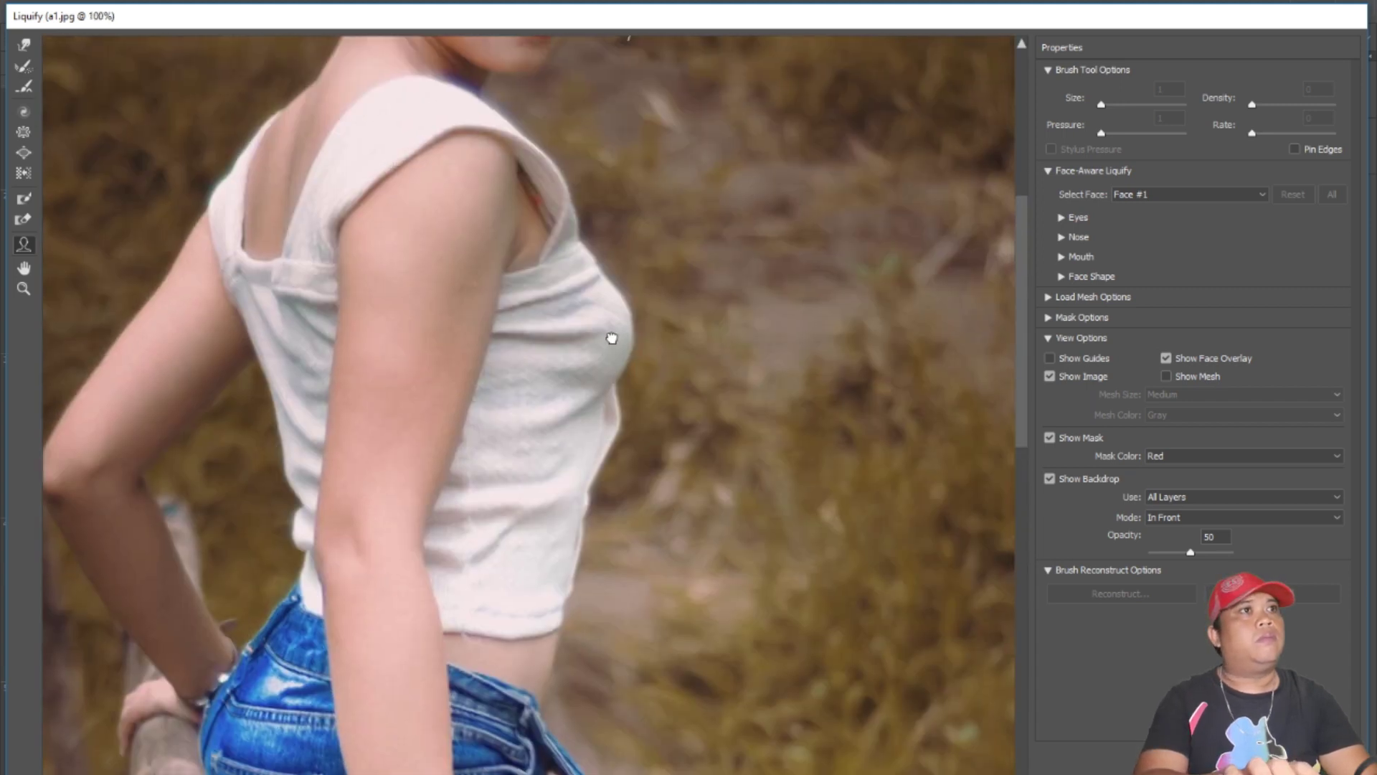
{"action": "left_click", "coordinate": [24, 44]}
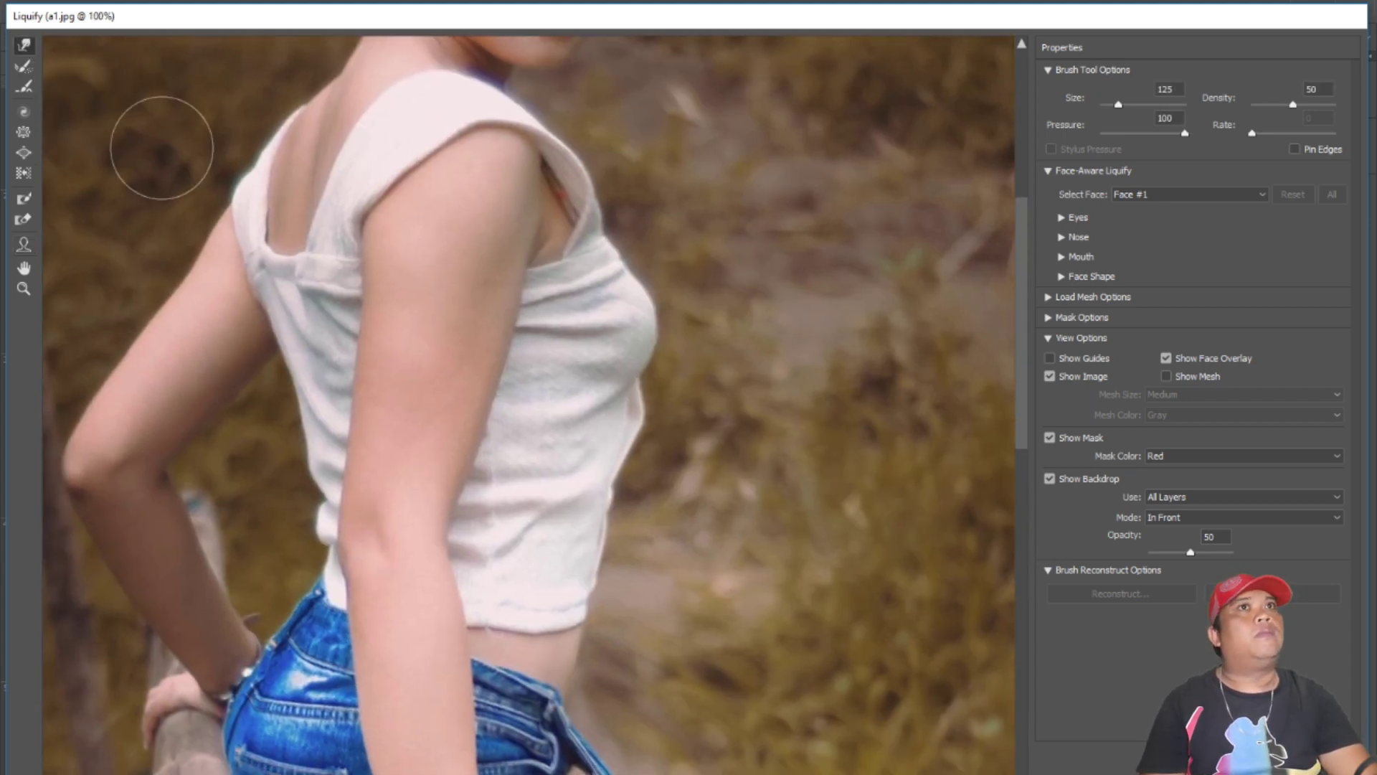
Touch up the front corner of the shirt hem with the Forward Warp tool and check the waist and shorts outline
{"action": "mouse_move", "coordinate": [681, 453]}
{"action": "left_mouse_down"}
{"action": "mouse_move", "coordinate": [701, 332]}
{"action": "mouse_move", "coordinate": [697, 343]}
{"action": "left_mouse_up"}
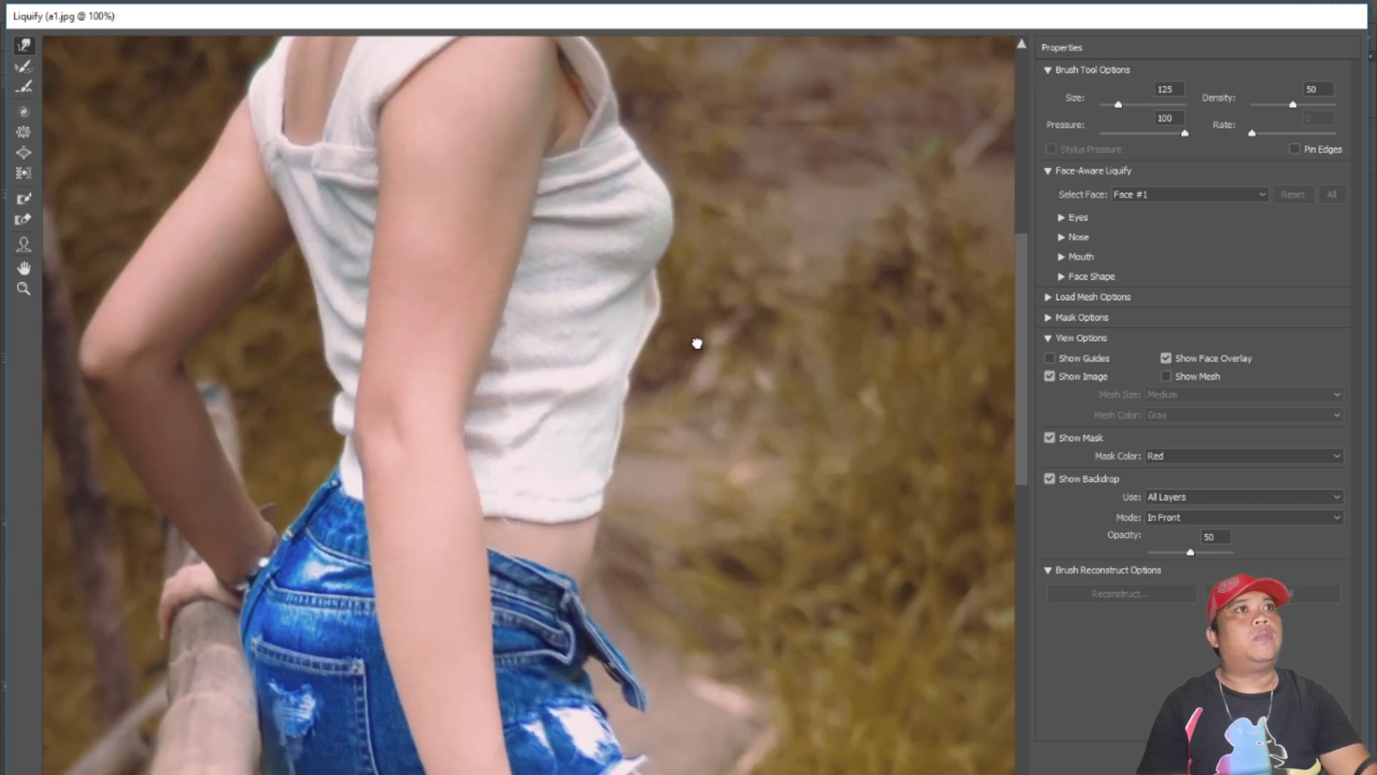
{"action": "left_click", "coordinate": [612, 506]}
{"action": "left_click_drag", "start_coordinate": [640, 528], "coordinate": [642, 466]}
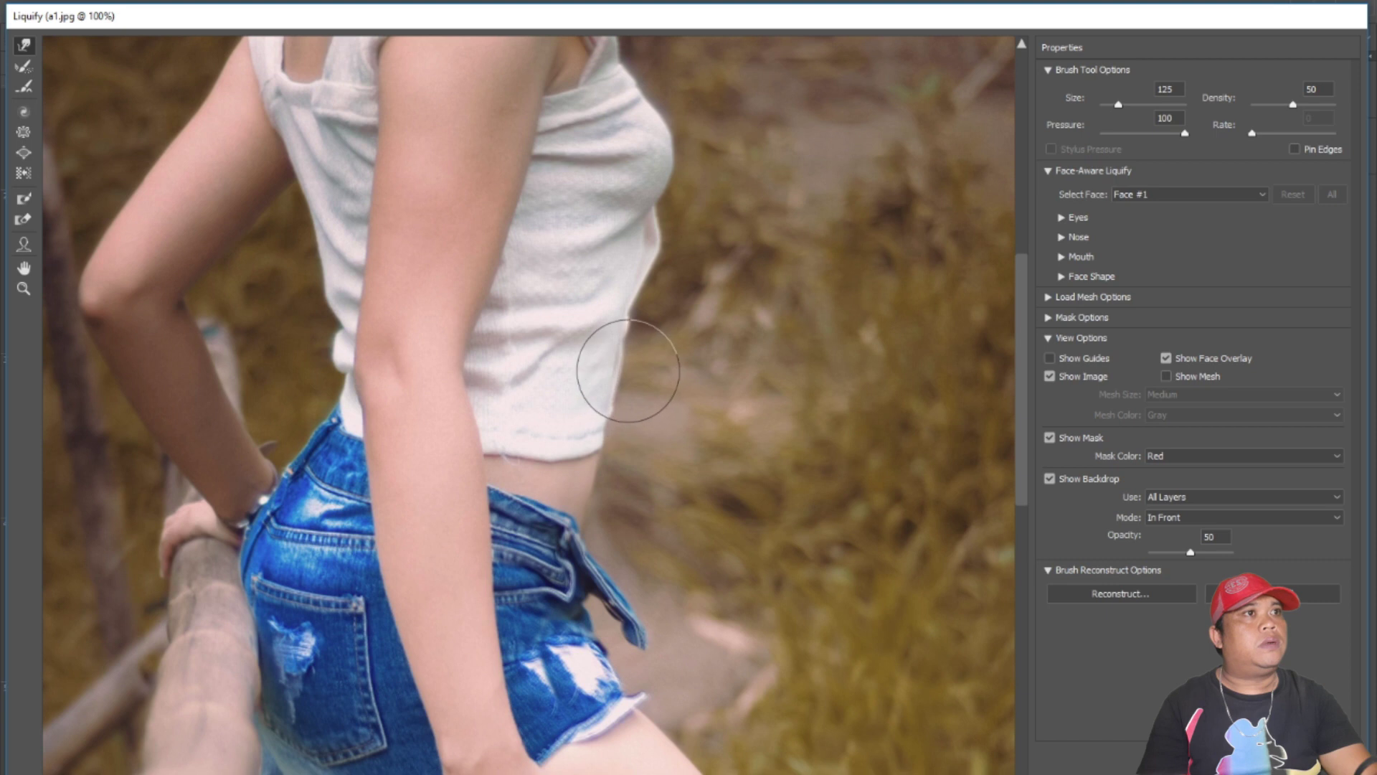
{"action": "left_click_drag", "start_coordinate": [686, 284], "coordinate": [633, 229]}
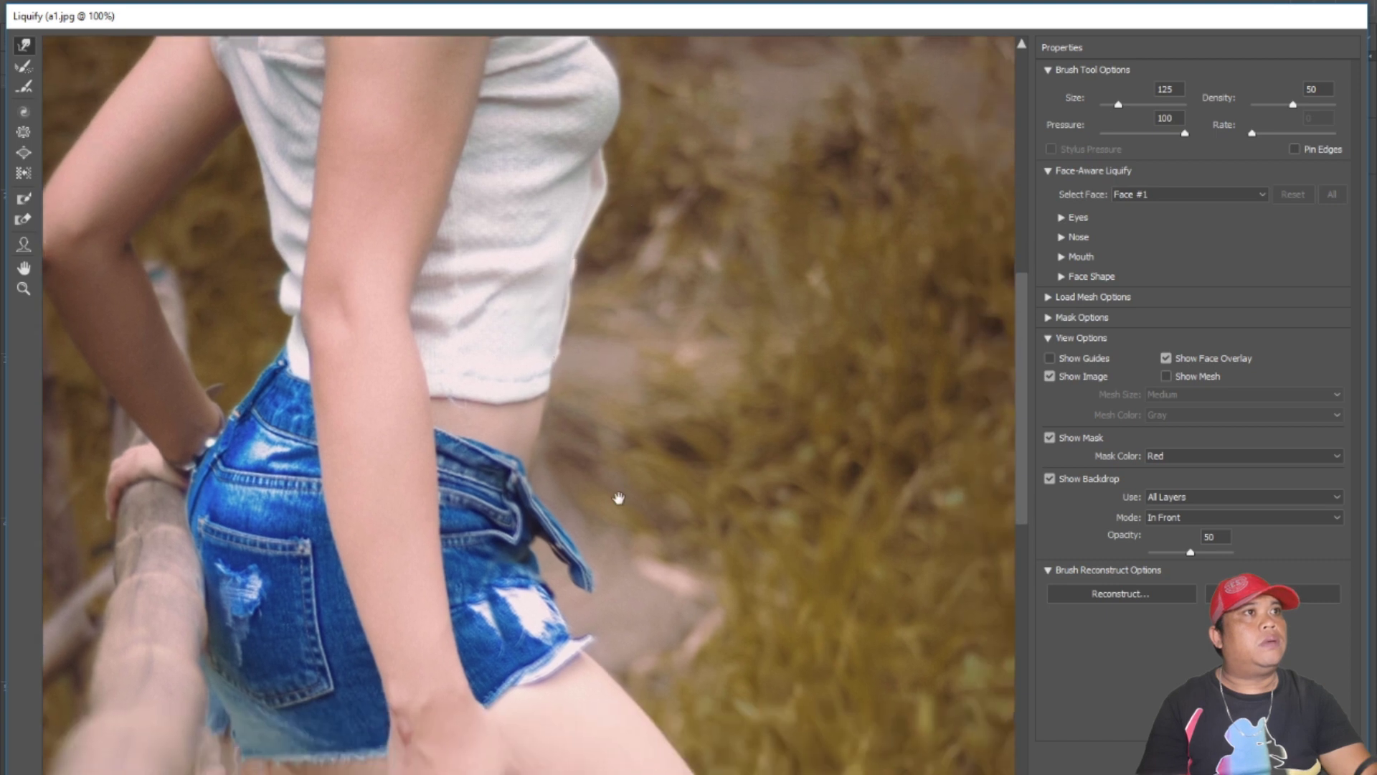
{"action": "left_click_drag", "start_coordinate": [618, 497], "coordinate": [665, 293]}
{"action": "left_click_drag", "start_coordinate": [661, 363], "coordinate": [675, 420]}
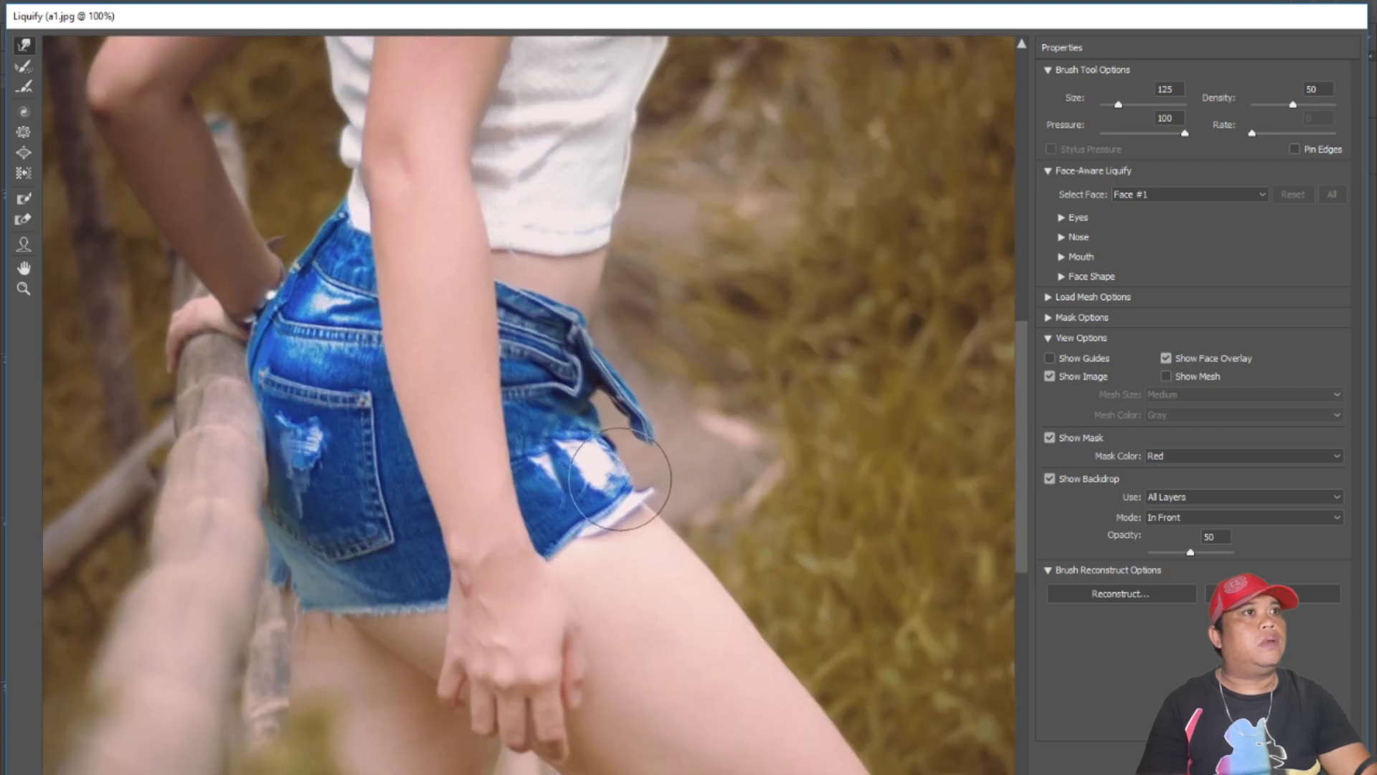
{"action": "left_click_drag", "start_coordinate": [682, 523], "coordinate": [691, 441]}
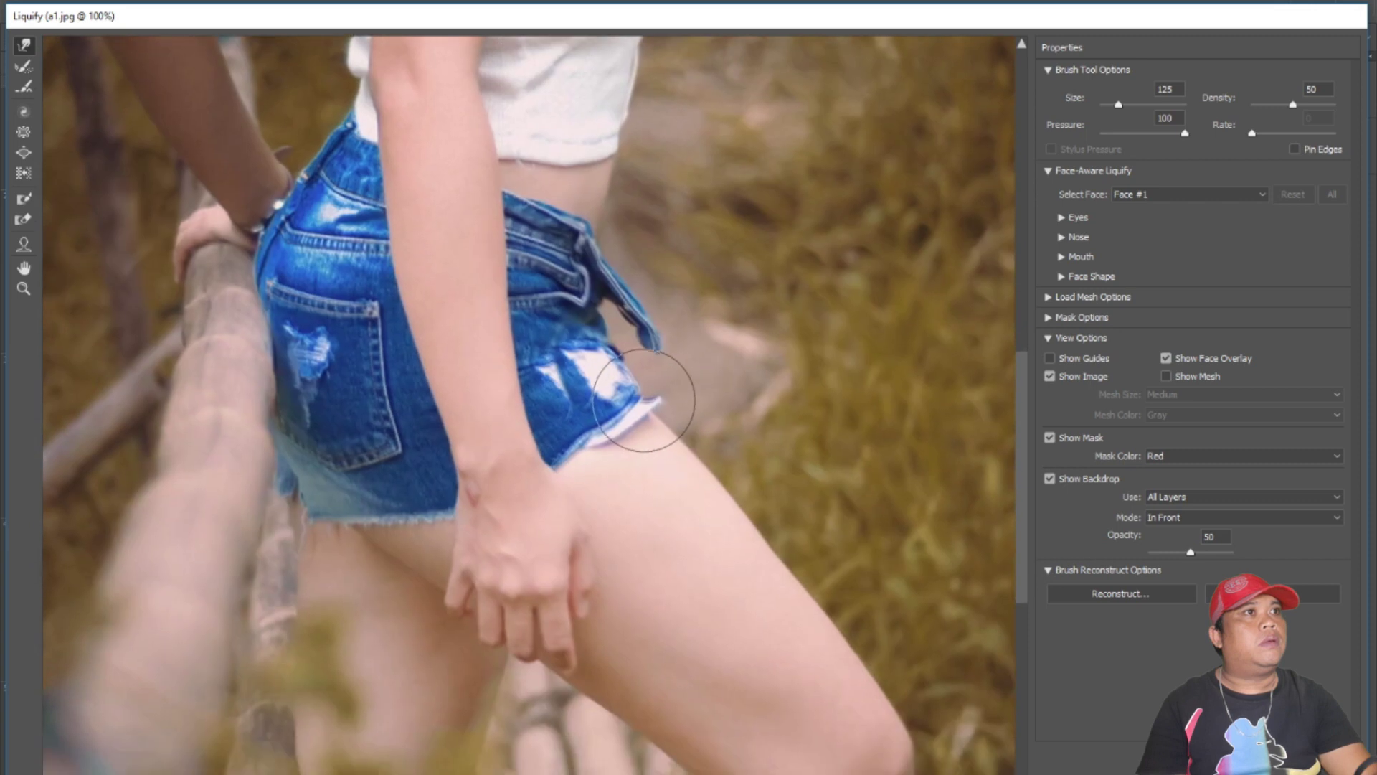
{"action": "left_click_drag", "start_coordinate": [659, 192], "coordinate": [648, 487]}
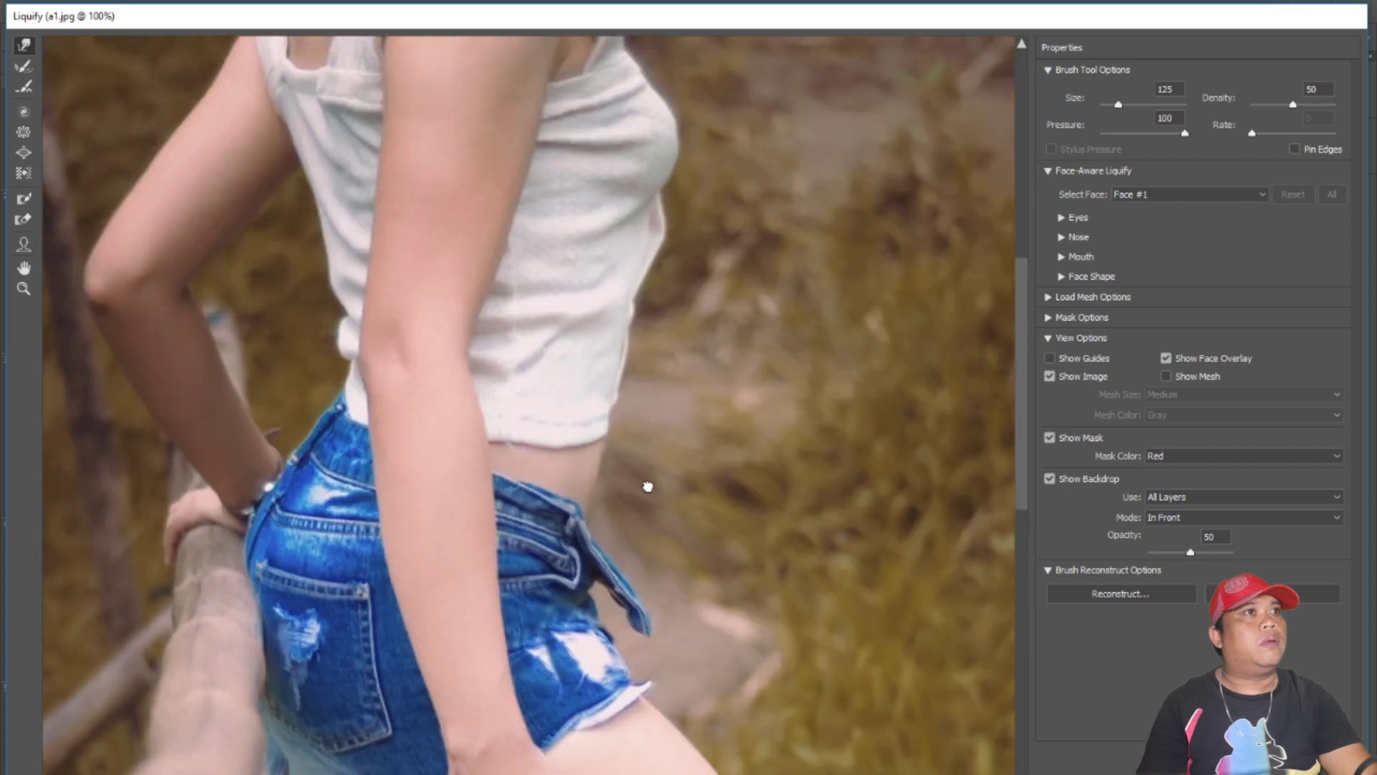
Push the front of the bust slightly outward and hide the backdrop overlay
{"action": "left_click_drag", "start_coordinate": [724, 264], "coordinate": [691, 394]}
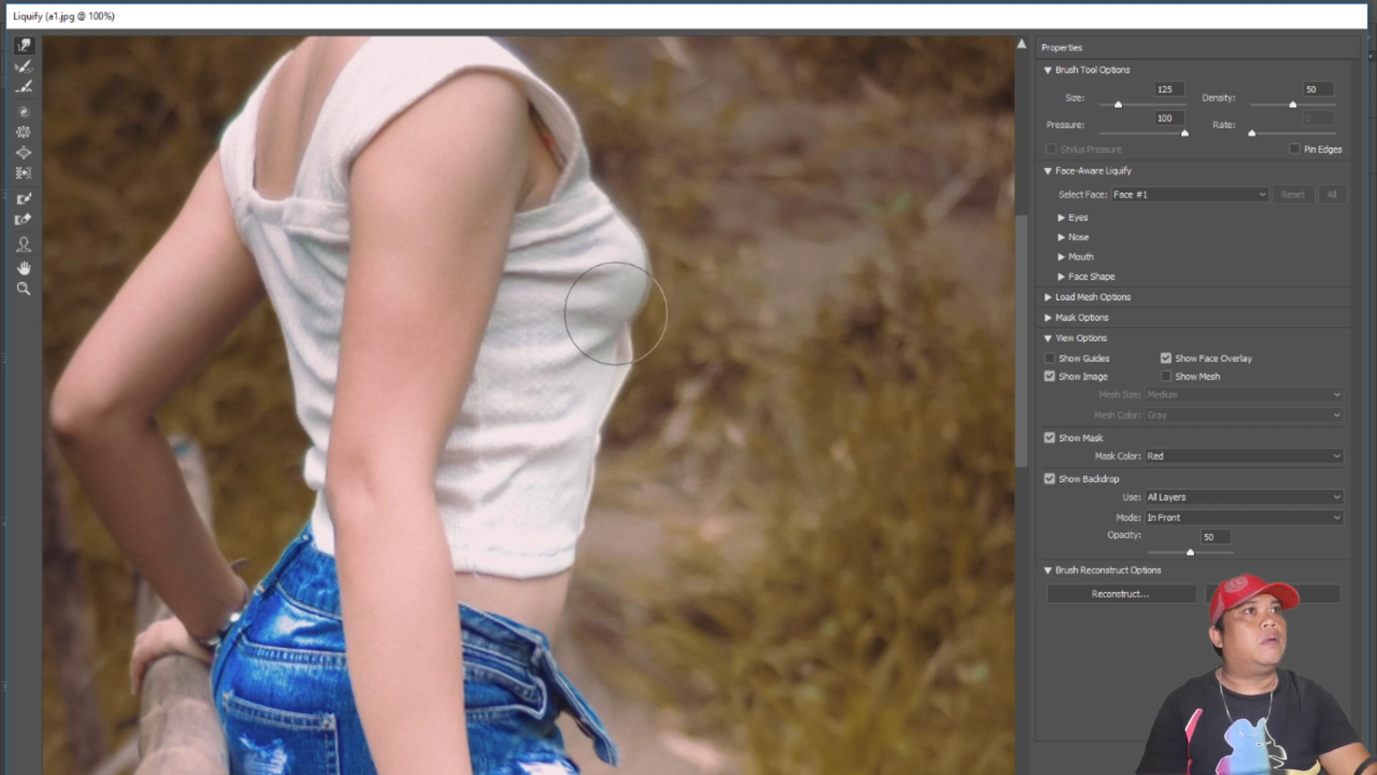
{"action": "mouse_move", "coordinate": [795, 470]}
{"action": "left_mouse_down"}
{"action": "mouse_move", "coordinate": [737, 408]}
{"action": "mouse_move", "coordinate": [787, 411]}
{"action": "left_mouse_up"}
{"action": "left_click", "coordinate": [1050, 479]}
{"action": "left_click", "coordinate": [1051, 479]}
{"action": "left_click", "coordinate": [1050, 480]}
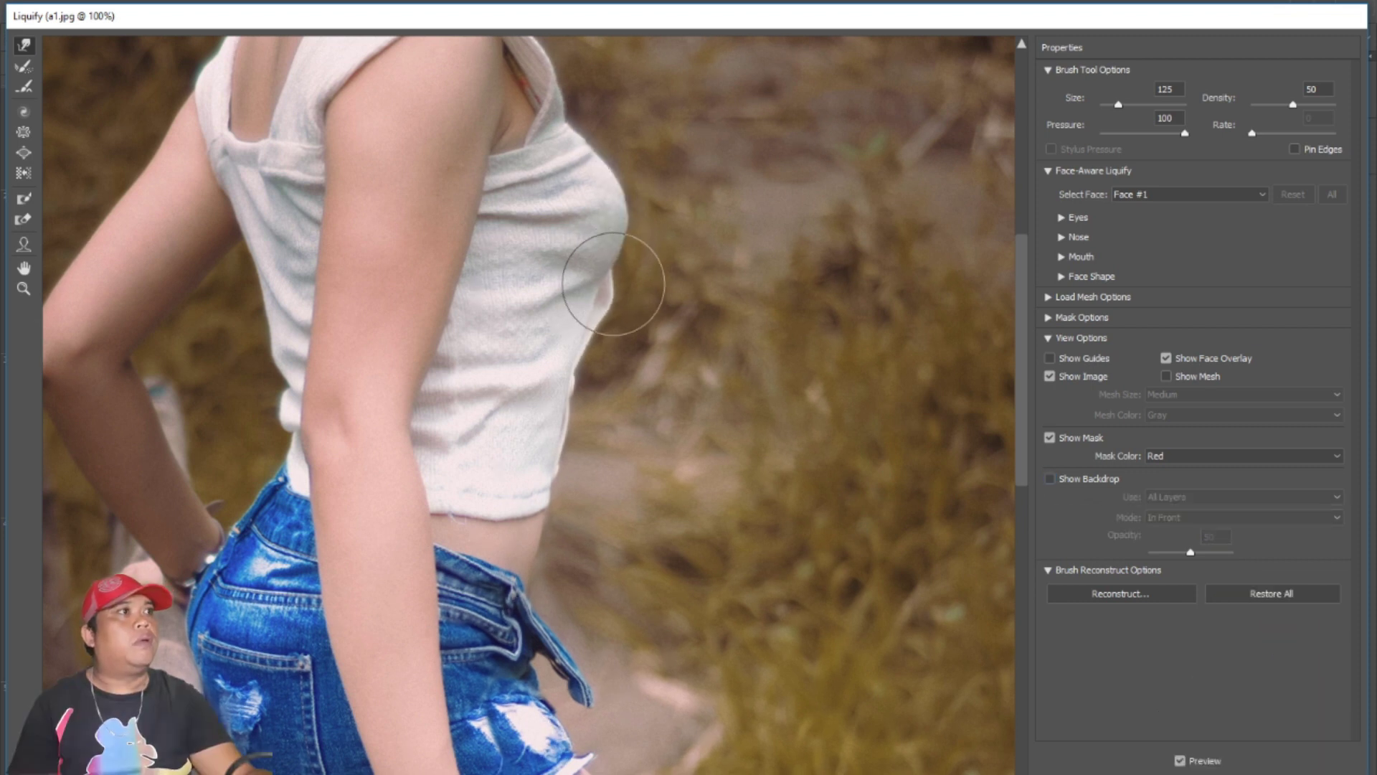
Refine the shirt outline around the bust into a fuller, rounder curve with the Forward Warp tool
{"action": "left_click_drag", "start_coordinate": [632, 158], "coordinate": [642, 265]}
{"action": "scroll", "coordinate": [623, 281], "scroll_direction": "down", "scroll_amount": 2}
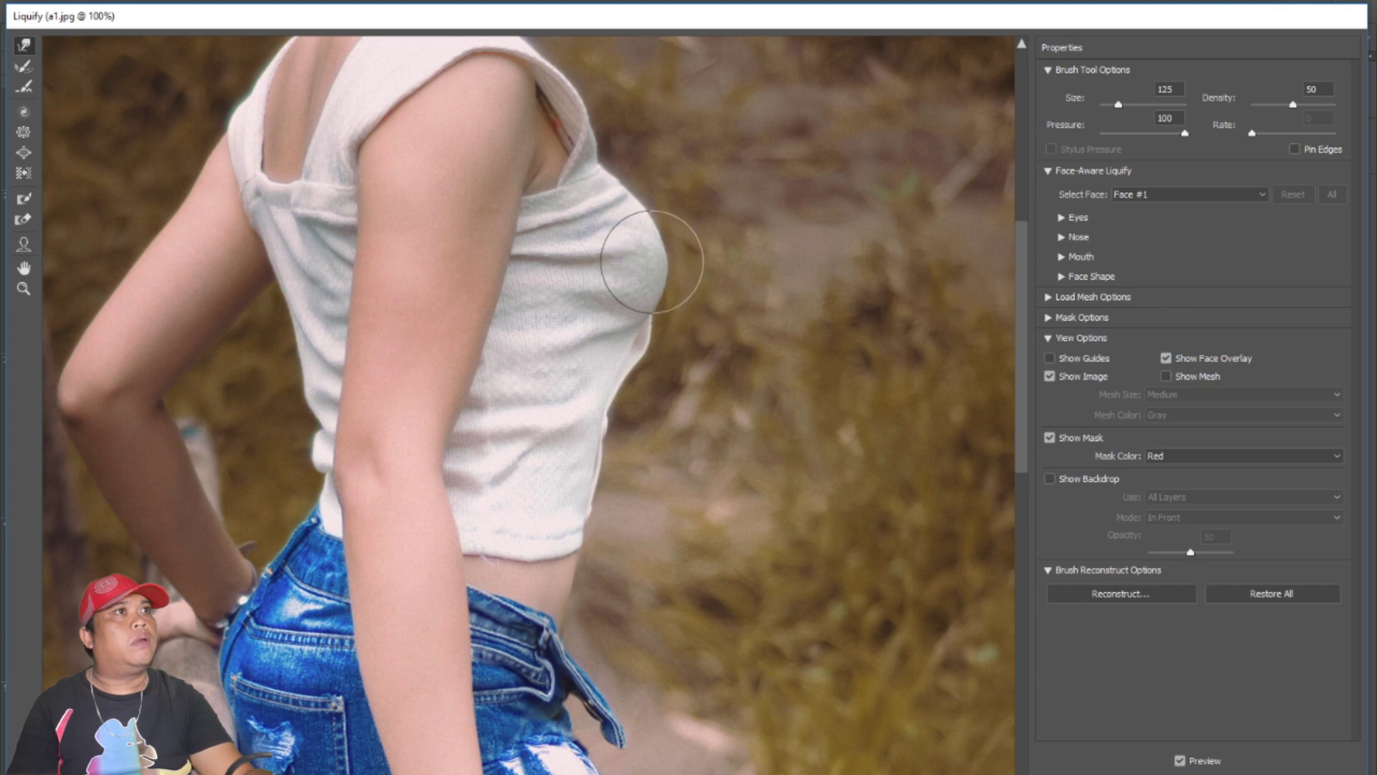
{"action": "scroll", "coordinate": [623, 347], "scroll_direction": "down", "scroll_amount": 2}
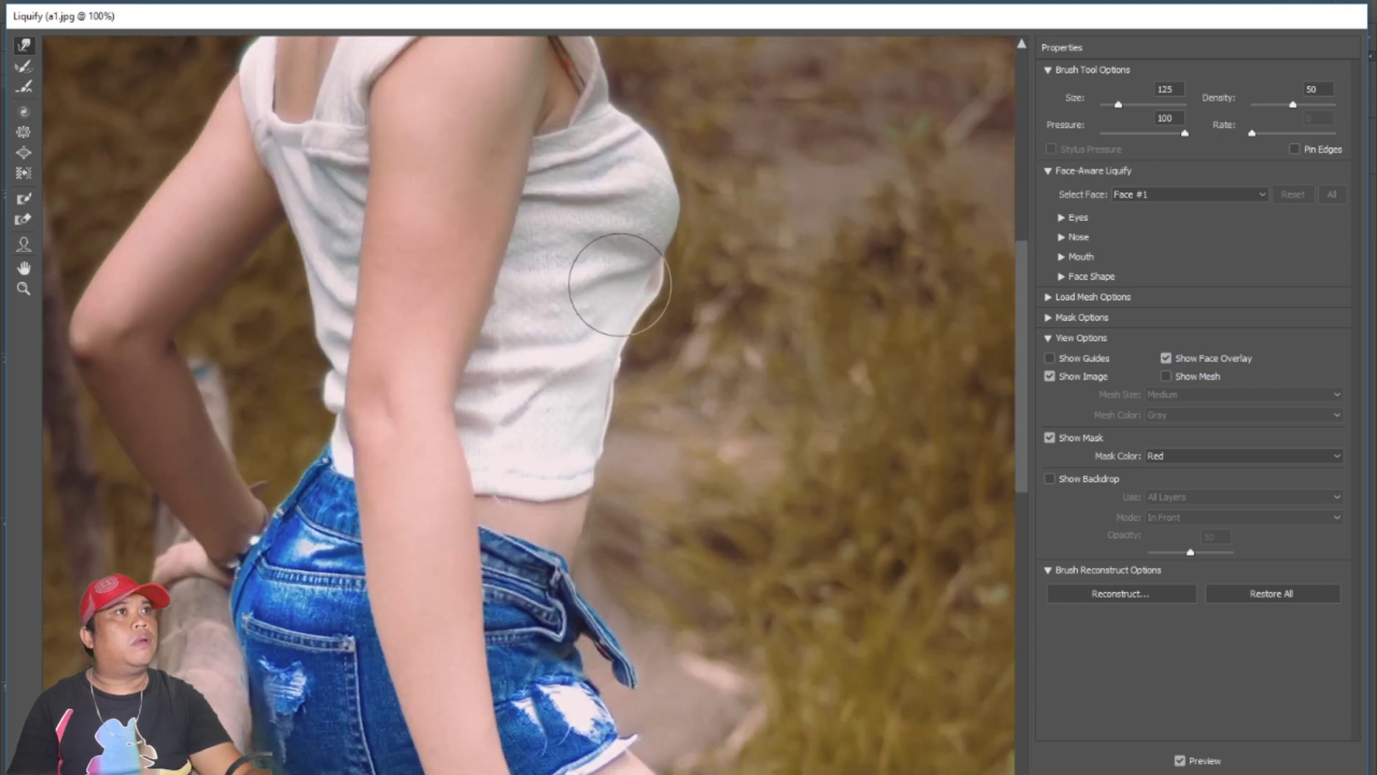
{"action": "scroll", "coordinate": [621, 285], "scroll_direction": "up", "scroll_amount": 2}
{"action": "scroll", "coordinate": [651, 253], "scroll_direction": "up", "scroll_amount": 2}
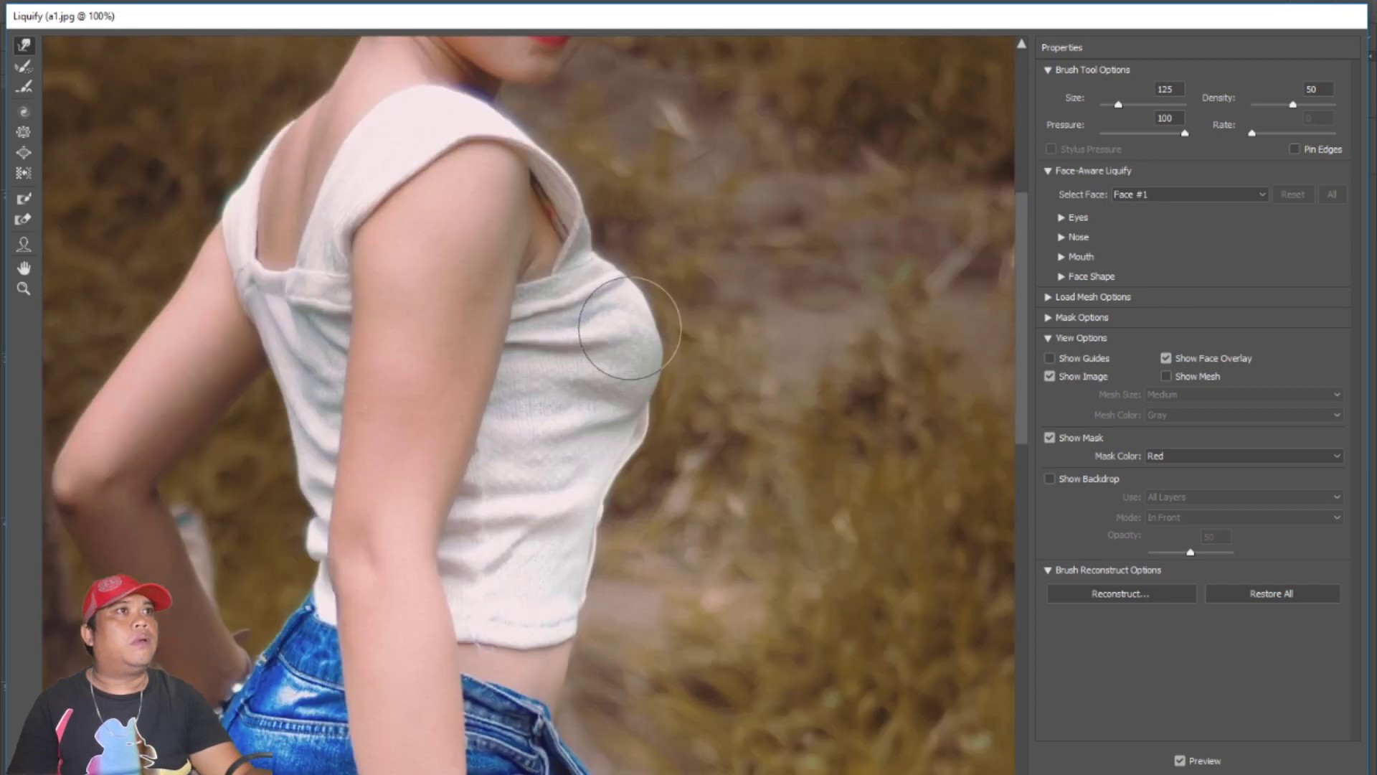
Show the backdrop to compare the reshaped bust with the original, apply the Liquify filter and review the whole figure
{"action": "left_click", "coordinate": [1049, 479]}
{"action": "left_click", "coordinate": [1050, 478]}
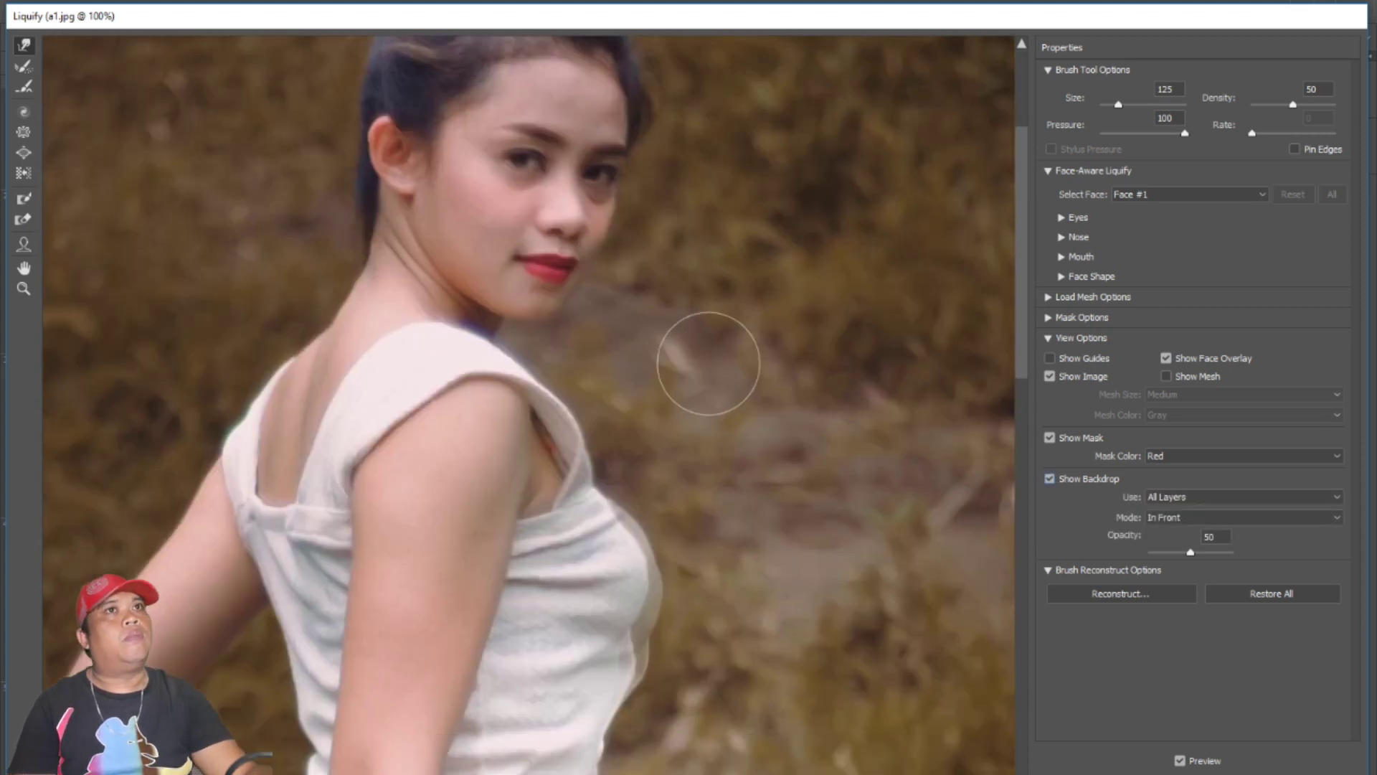
{"action": "scroll", "coordinate": [708, 364], "scroll_direction": "down", "scroll_amount": 10}
{"action": "scroll", "coordinate": [716, 424], "scroll_direction": "up", "scroll_amount": 7}
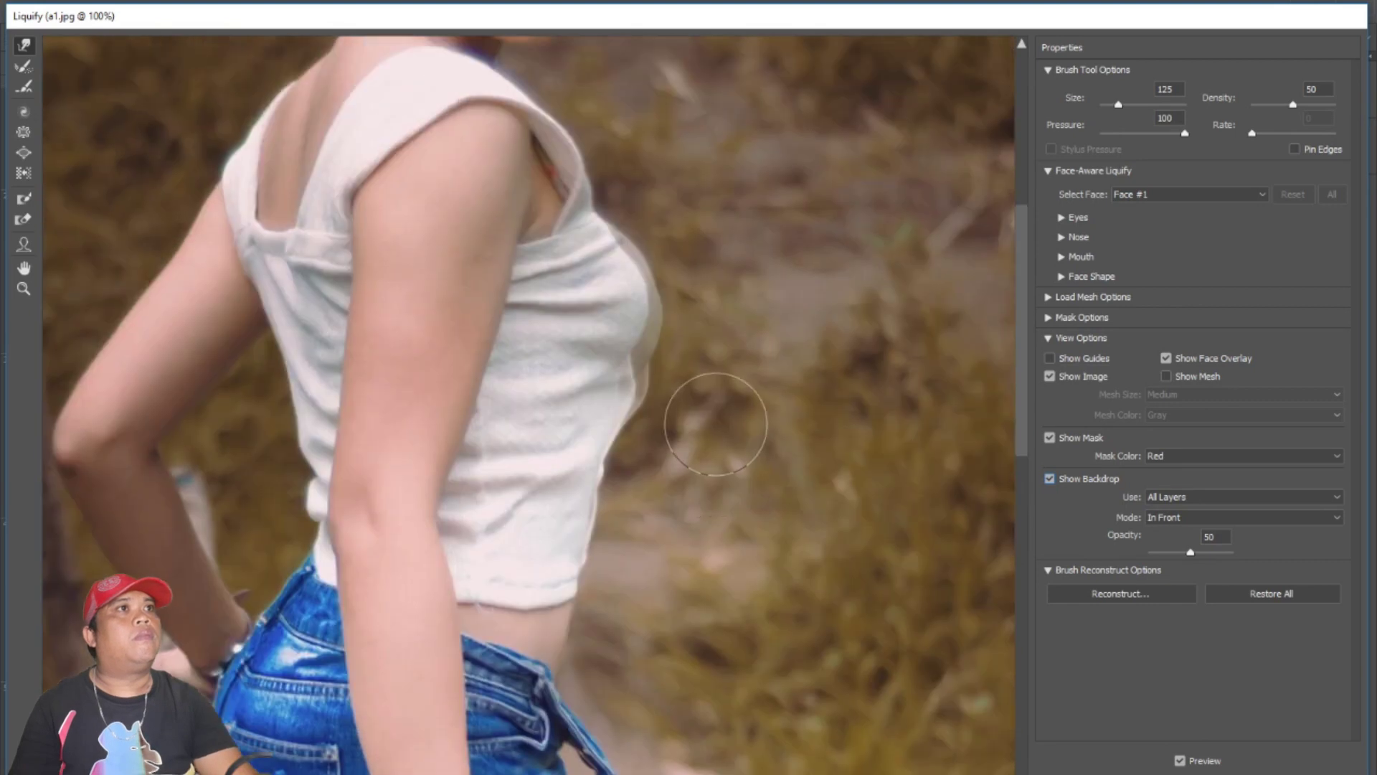
{"action": "scroll", "coordinate": [655, 455], "scroll_direction": "up", "scroll_amount": 4}
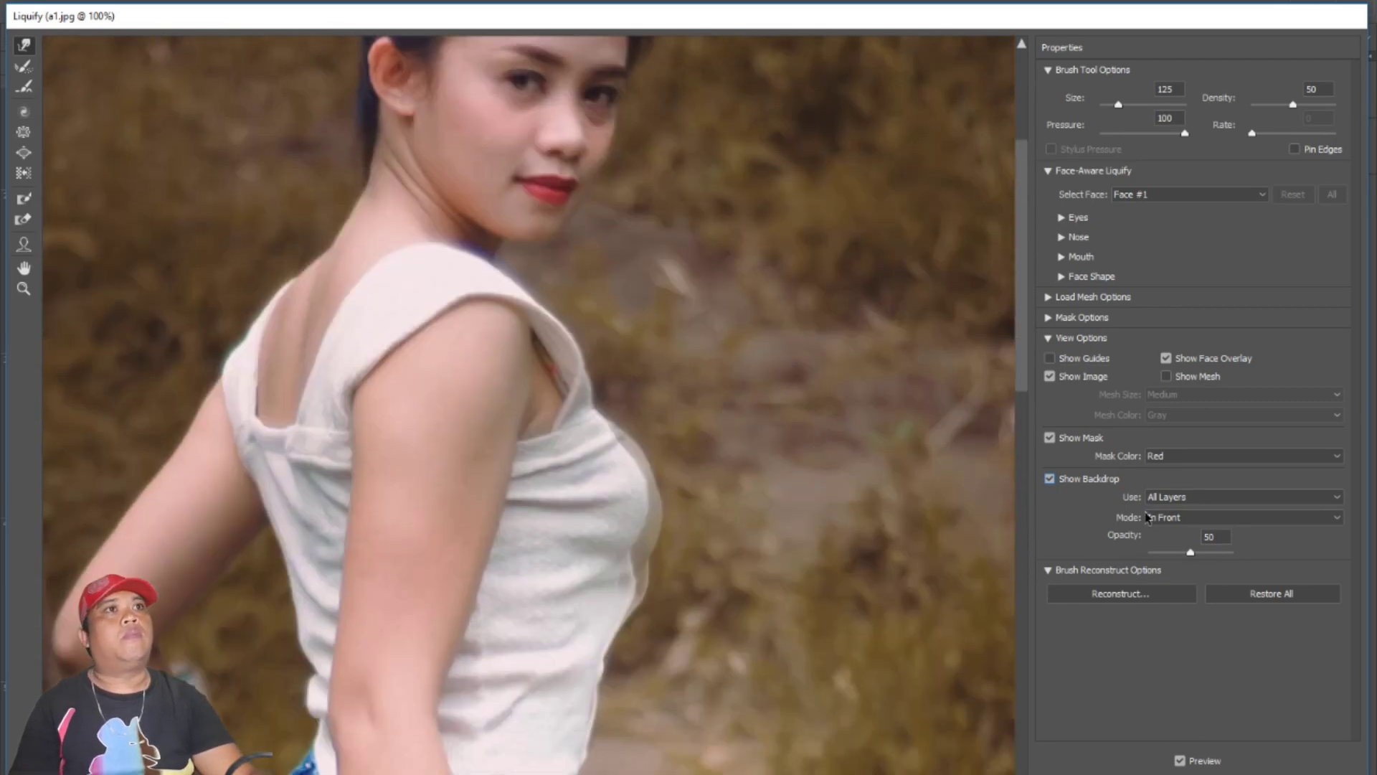
{"action": "scroll", "coordinate": [531, 402], "scroll_direction": "down", "scroll_amount": 3}
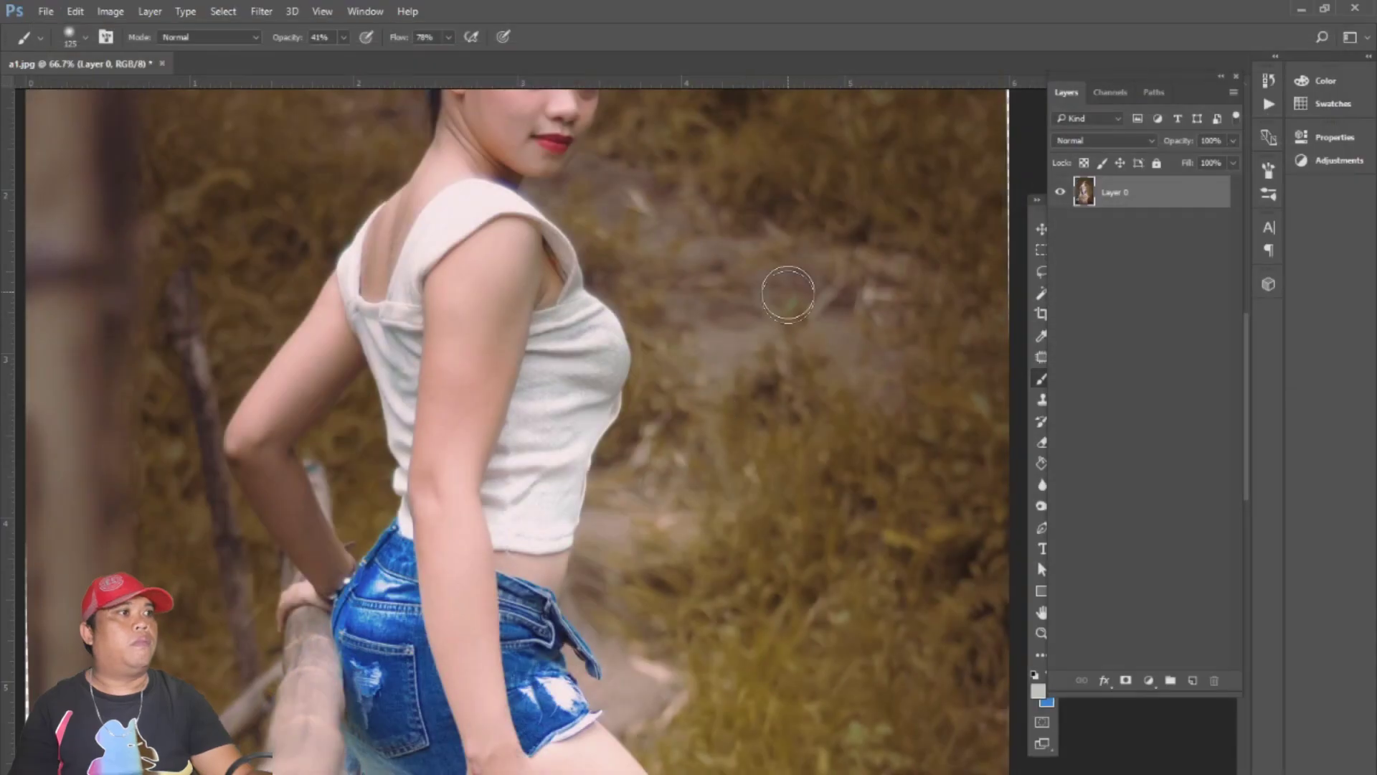
{"action": "scroll", "coordinate": [788, 294], "scroll_direction": "up", "scroll_amount": 2}
{"action": "scroll", "coordinate": [689, 488], "scroll_direction": "down", "scroll_amount": 3}
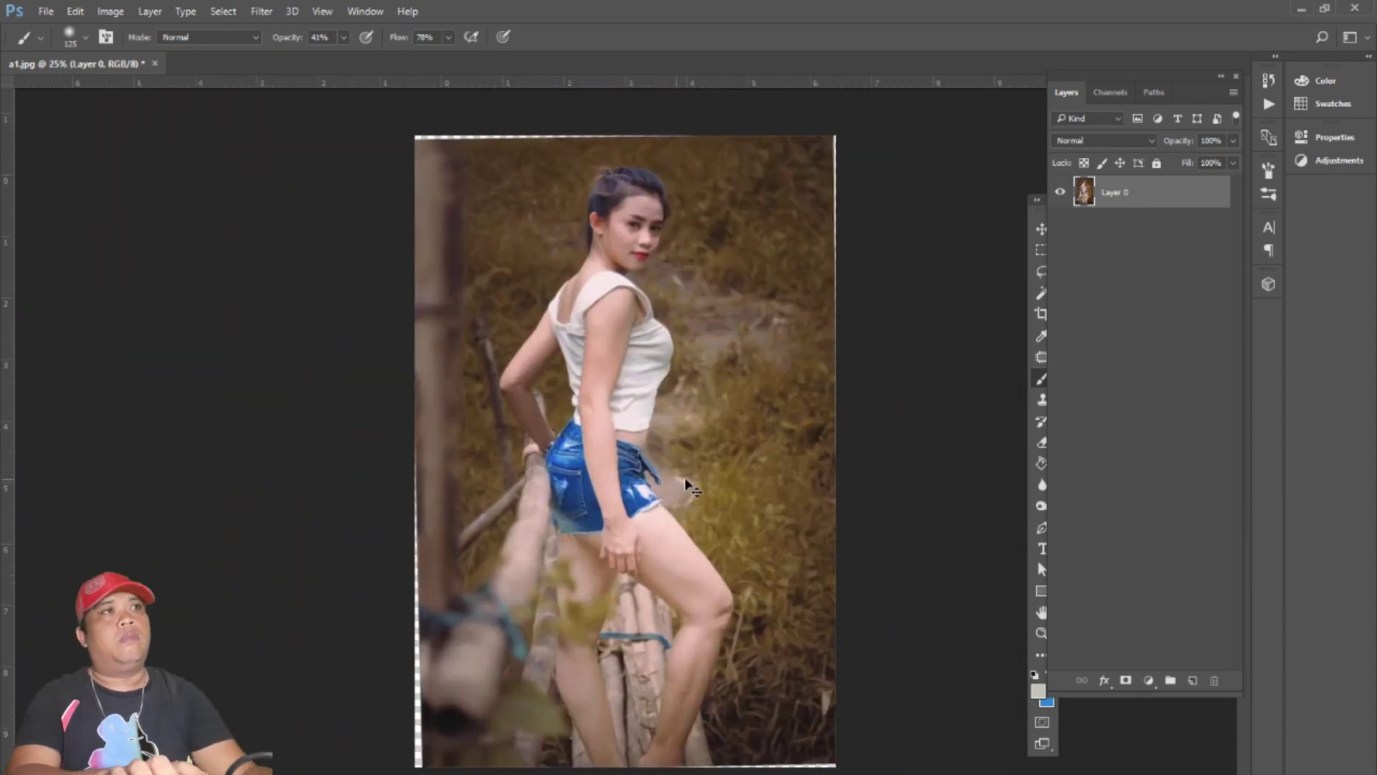
Reopen the Liquify filter and round the front outline of the bust at 200% with the Forward Warp tool
{"action": "scroll", "coordinate": [689, 488], "scroll_direction": "up", "scroll_amount": 4}
{"action": "left_click_drag", "start_coordinate": [753, 261], "coordinate": [648, 493]}
{"action": "left_click", "coordinate": [251, 13]}
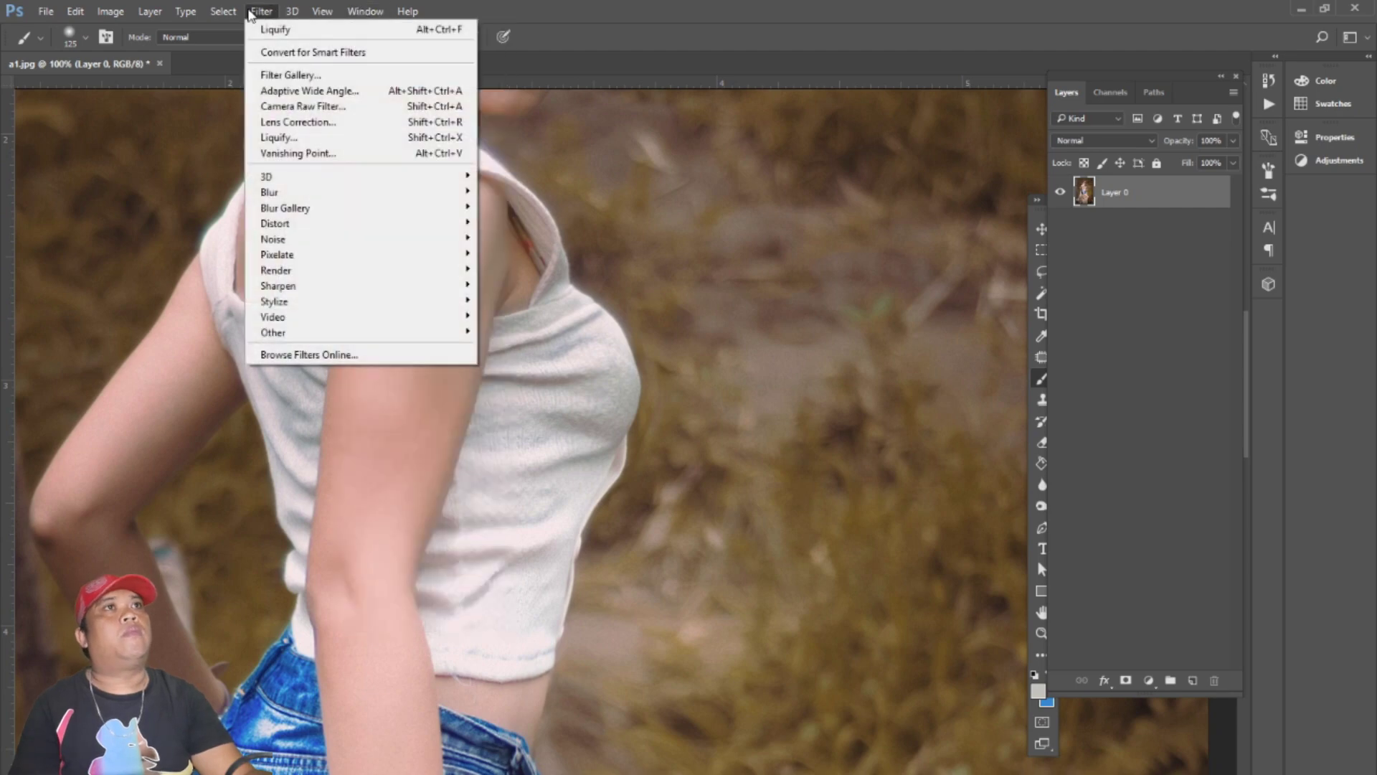
{"action": "left_click", "coordinate": [280, 137]}
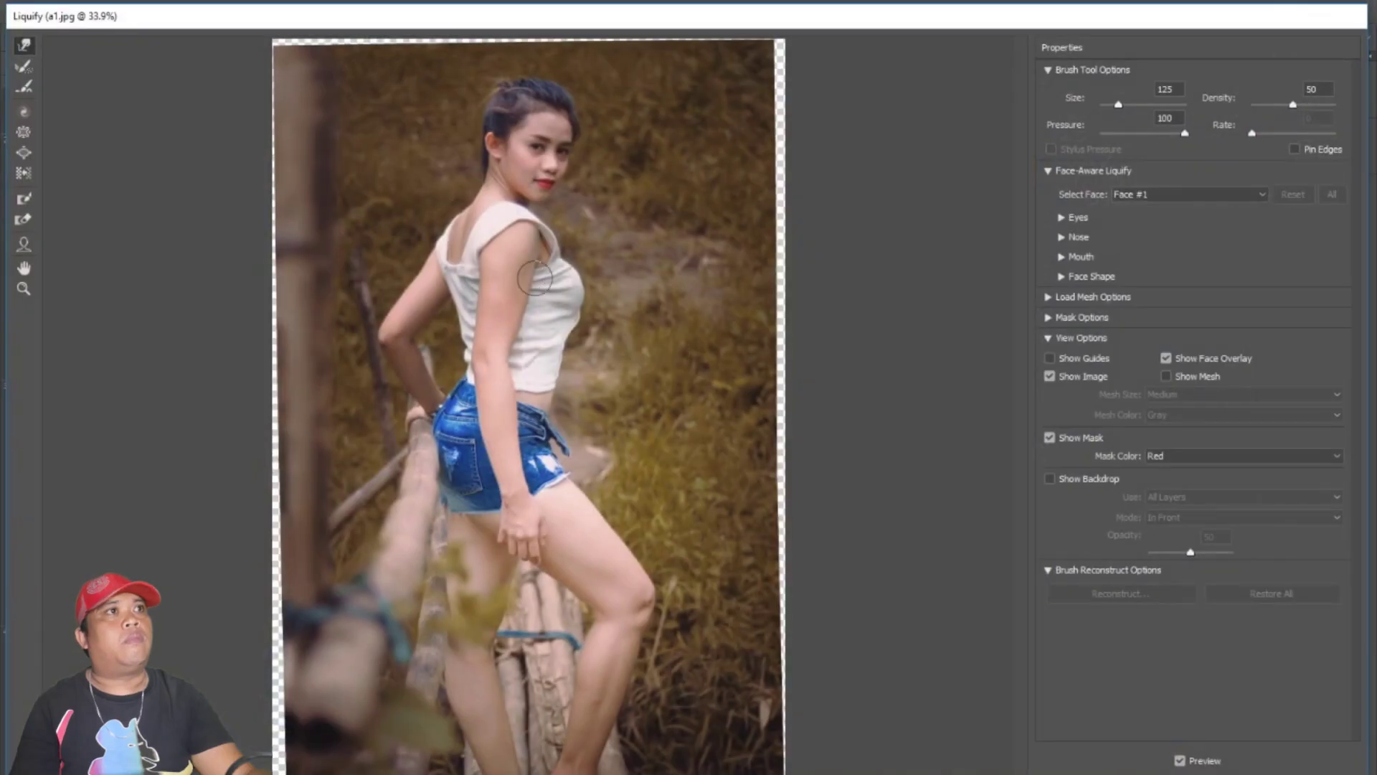
{"action": "key", "text": "ctrl+plus"}
{"action": "key", "text": "ctrl+plus"}
{"action": "key", "text": "ctrl+plus"}
{"action": "key", "text": "ctrl+plus"}
{"action": "left_click_drag", "start_coordinate": [652, 184], "coordinate": [610, 631]}
{"action": "mouse_move", "coordinate": [717, 122]}
{"action": "left_mouse_down"}
{"action": "mouse_move", "coordinate": [682, 418]}
{"action": "mouse_move", "coordinate": [532, 474]}
{"action": "left_mouse_up"}
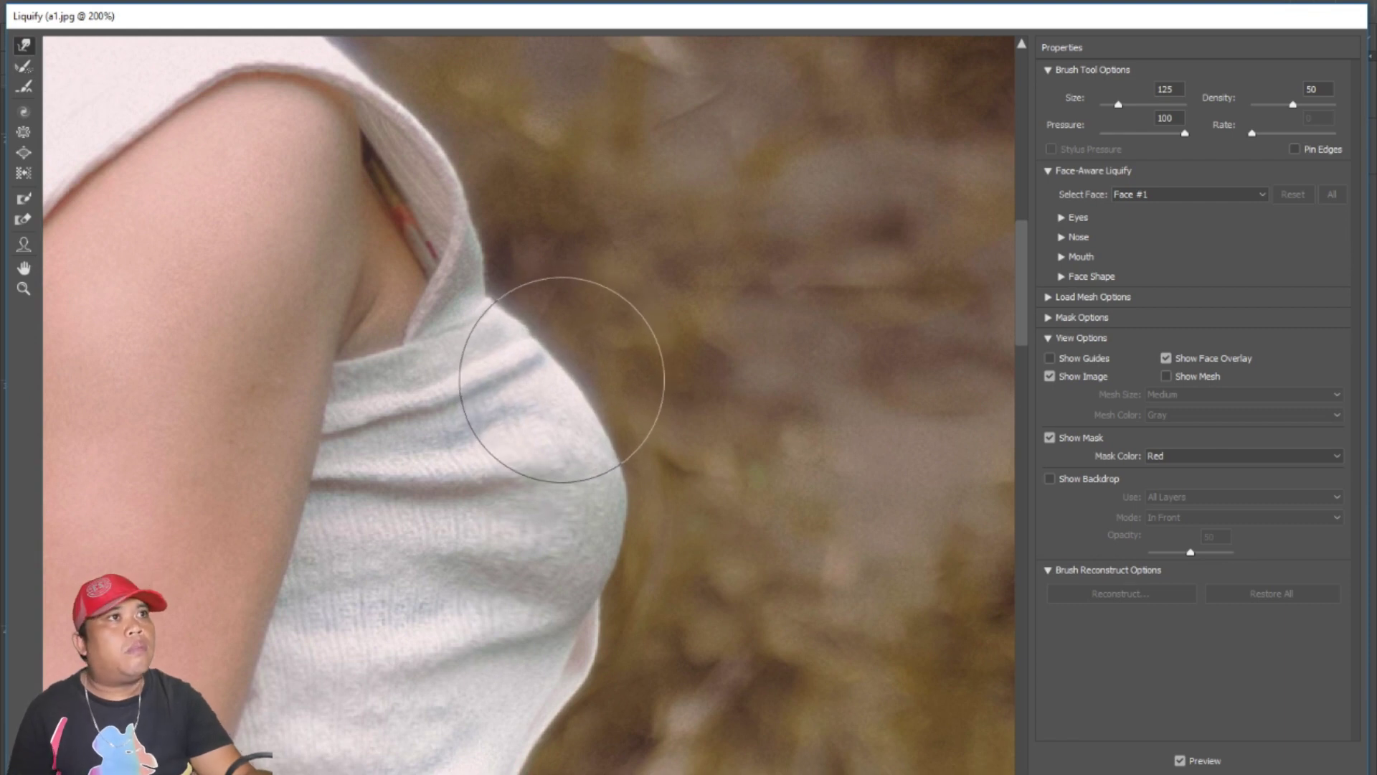
{"action": "scroll", "coordinate": [554, 366], "scroll_direction": "down", "scroll_amount": 5}
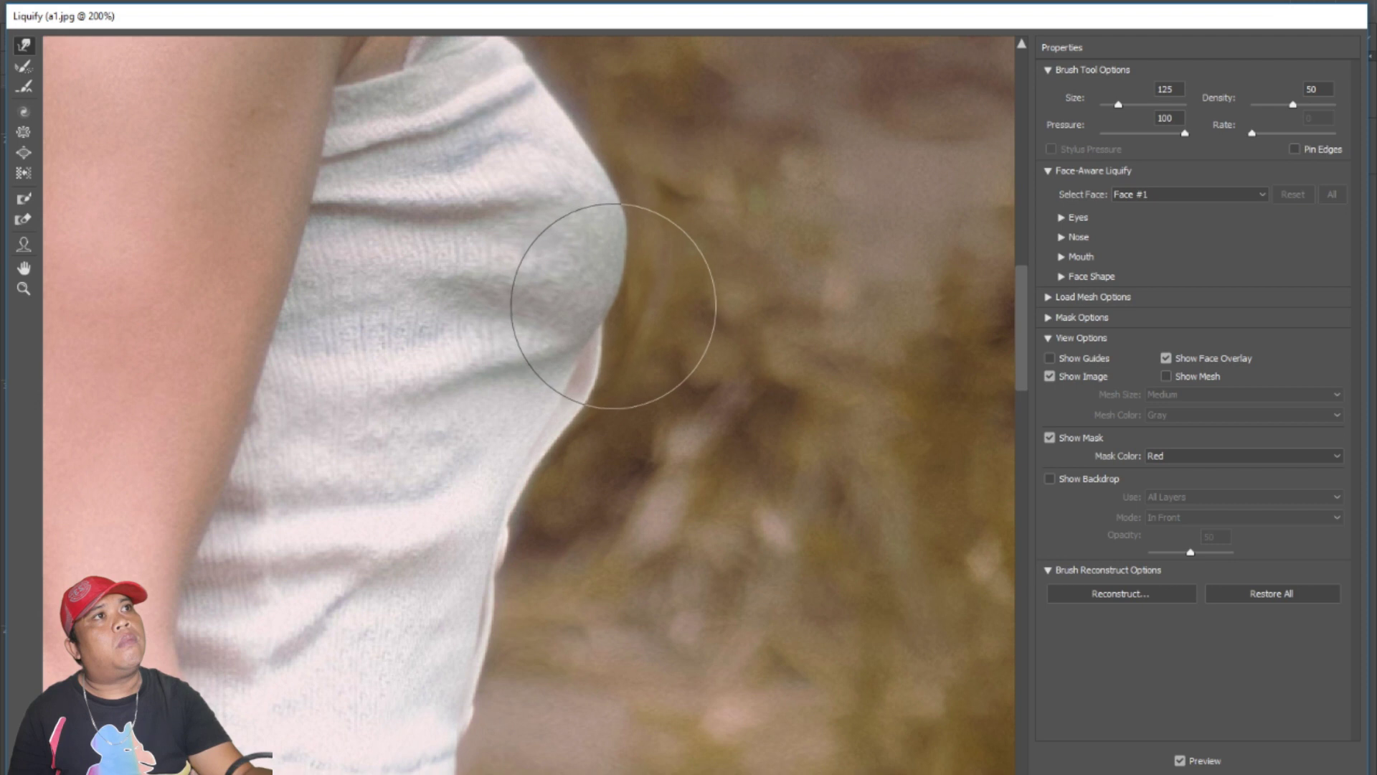
{"action": "scroll", "coordinate": [747, 437], "scroll_direction": "up", "scroll_amount": 4}
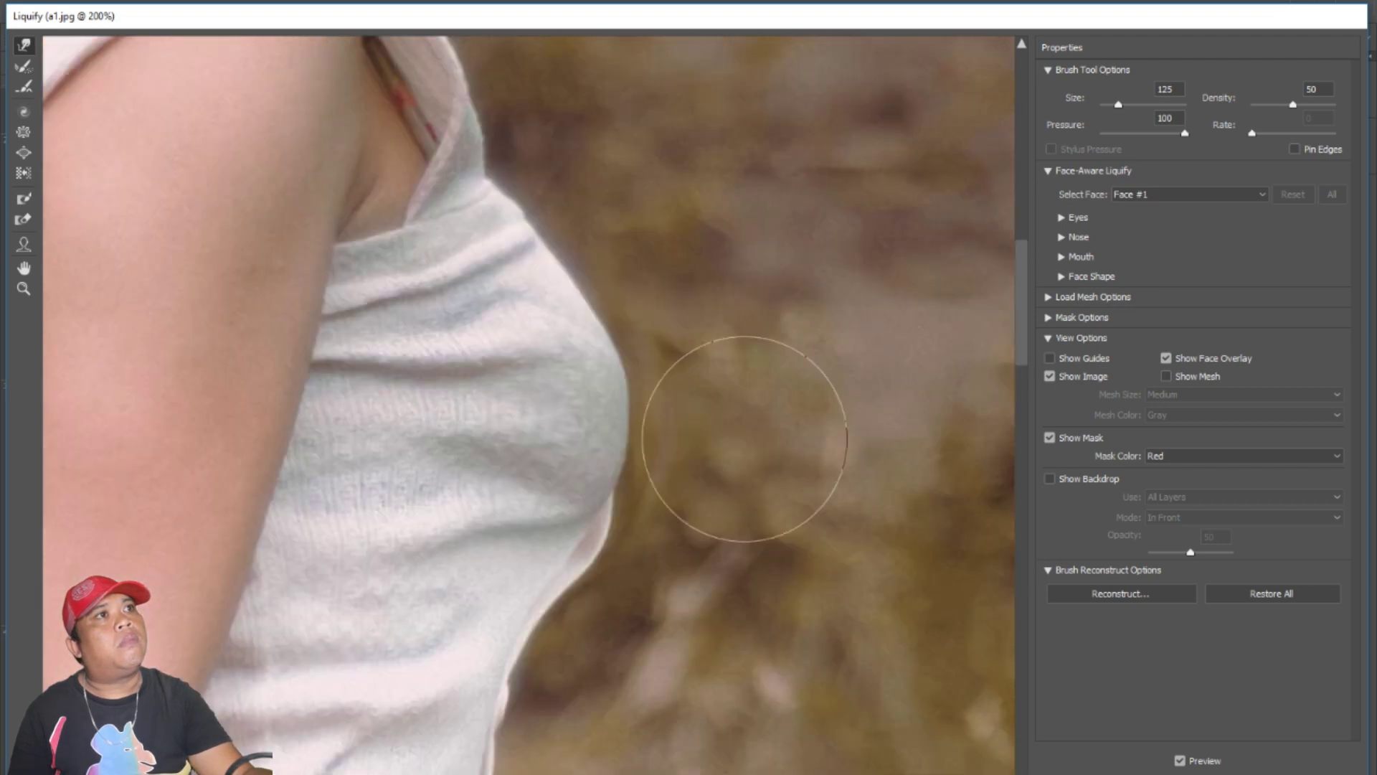
{"action": "scroll", "coordinate": [747, 437], "scroll_direction": "down", "scroll_amount": 1}
{"action": "scroll", "coordinate": [691, 523], "scroll_direction": "up", "scroll_amount": 2}
{"action": "scroll", "coordinate": [645, 527], "scroll_direction": "up", "scroll_amount": 1}
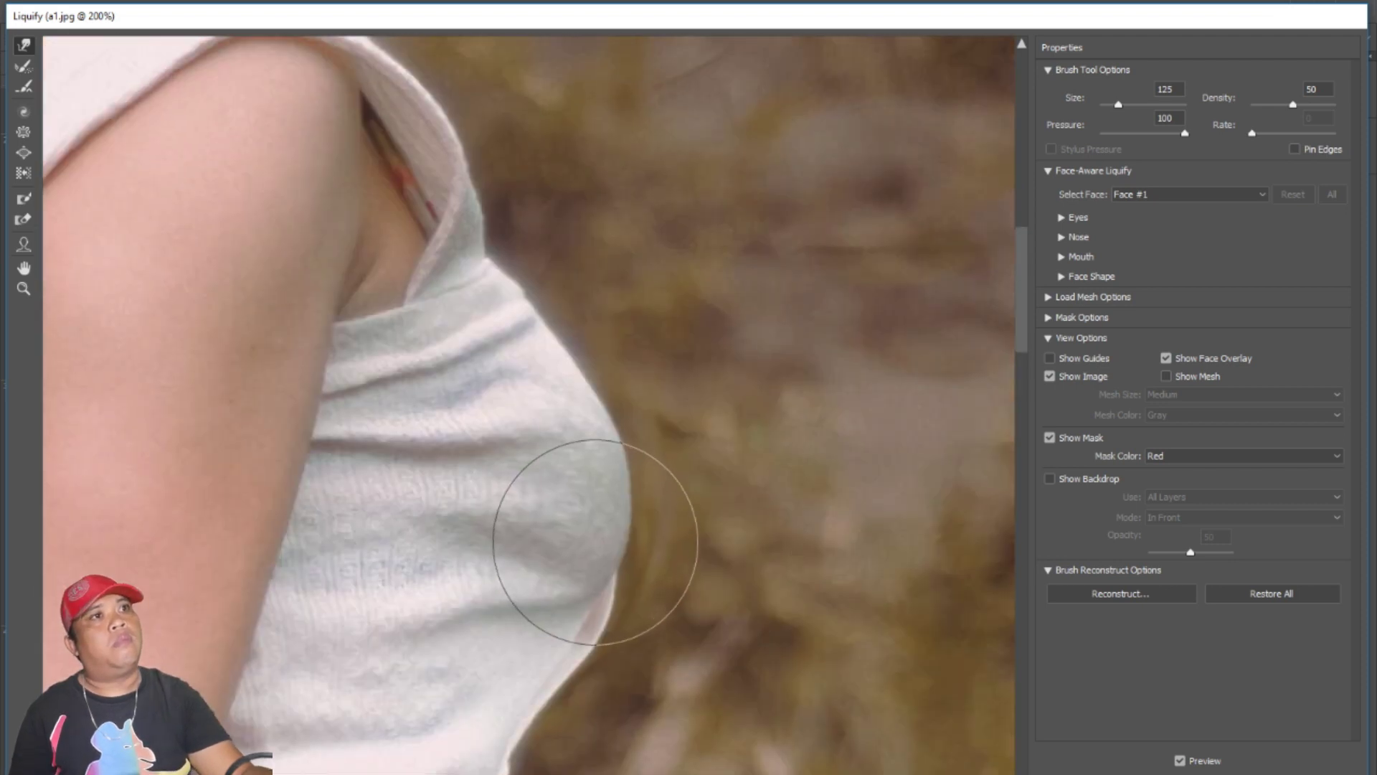
Smooth the shirt outline from the underside of the bust to the waist with the Forward Warp tool and apply Liquify
{"action": "scroll", "coordinate": [600, 532], "scroll_direction": "down", "scroll_amount": 6}
{"action": "scroll", "coordinate": [506, 574], "scroll_direction": "up", "scroll_amount": 5}
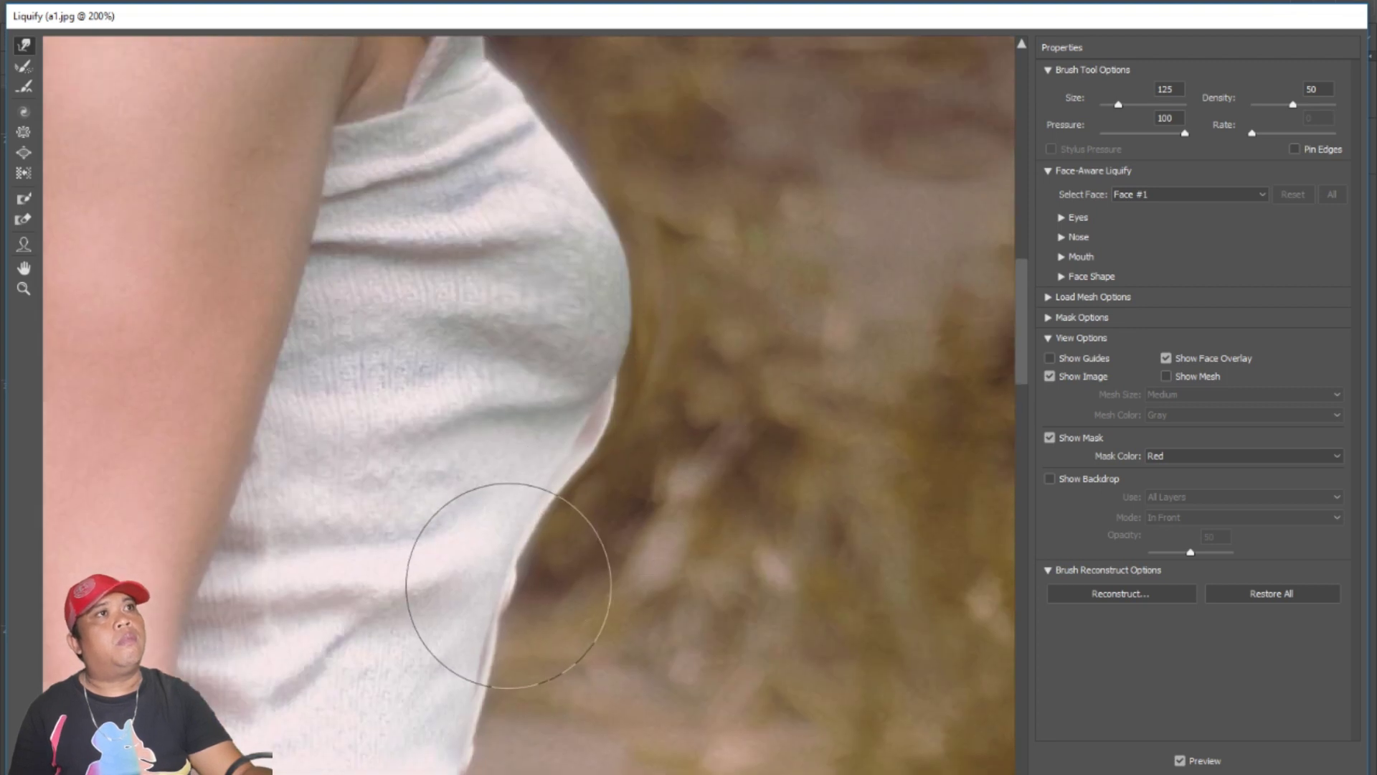
{"action": "scroll", "coordinate": [473, 373], "scroll_direction": "down", "scroll_amount": 4}
{"action": "scroll", "coordinate": [531, 369], "scroll_direction": "up", "scroll_amount": 6}
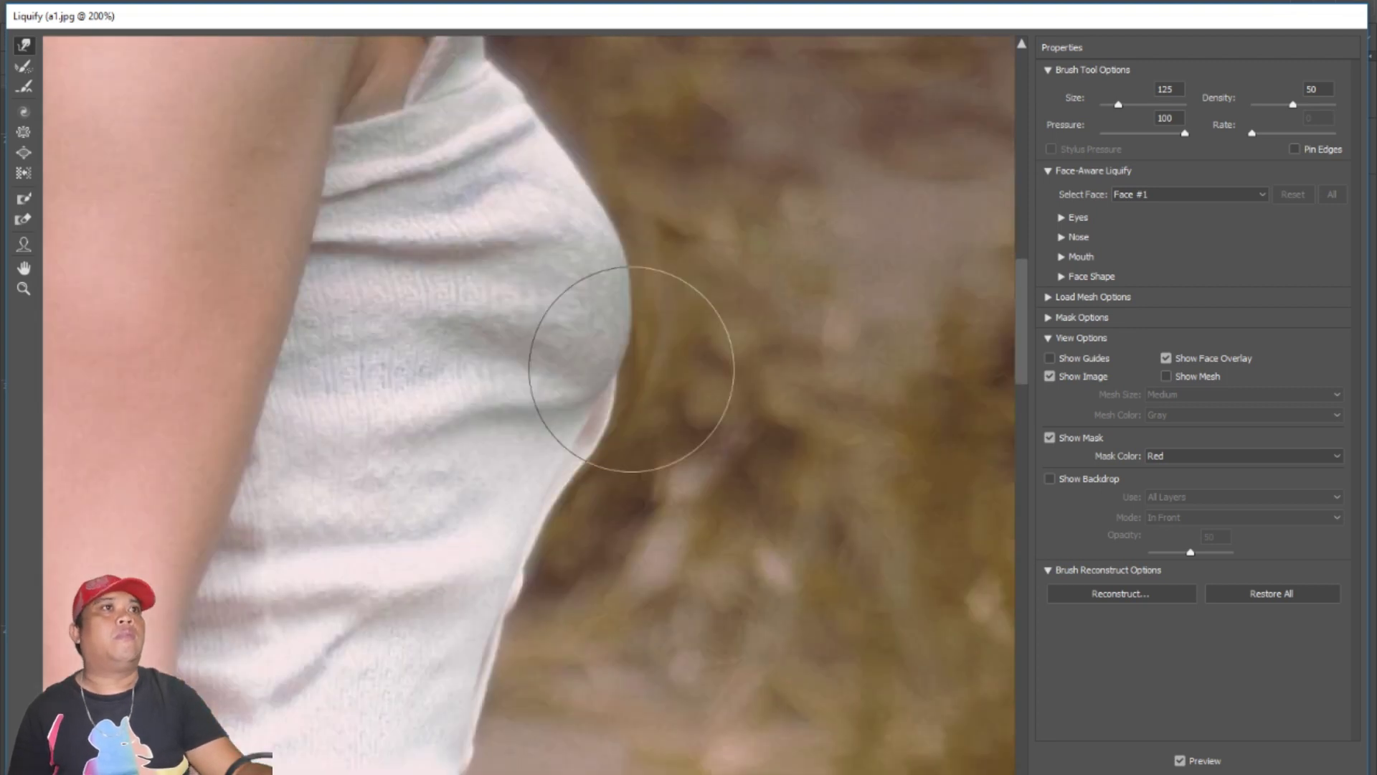
{"action": "key", "text": "Return"}
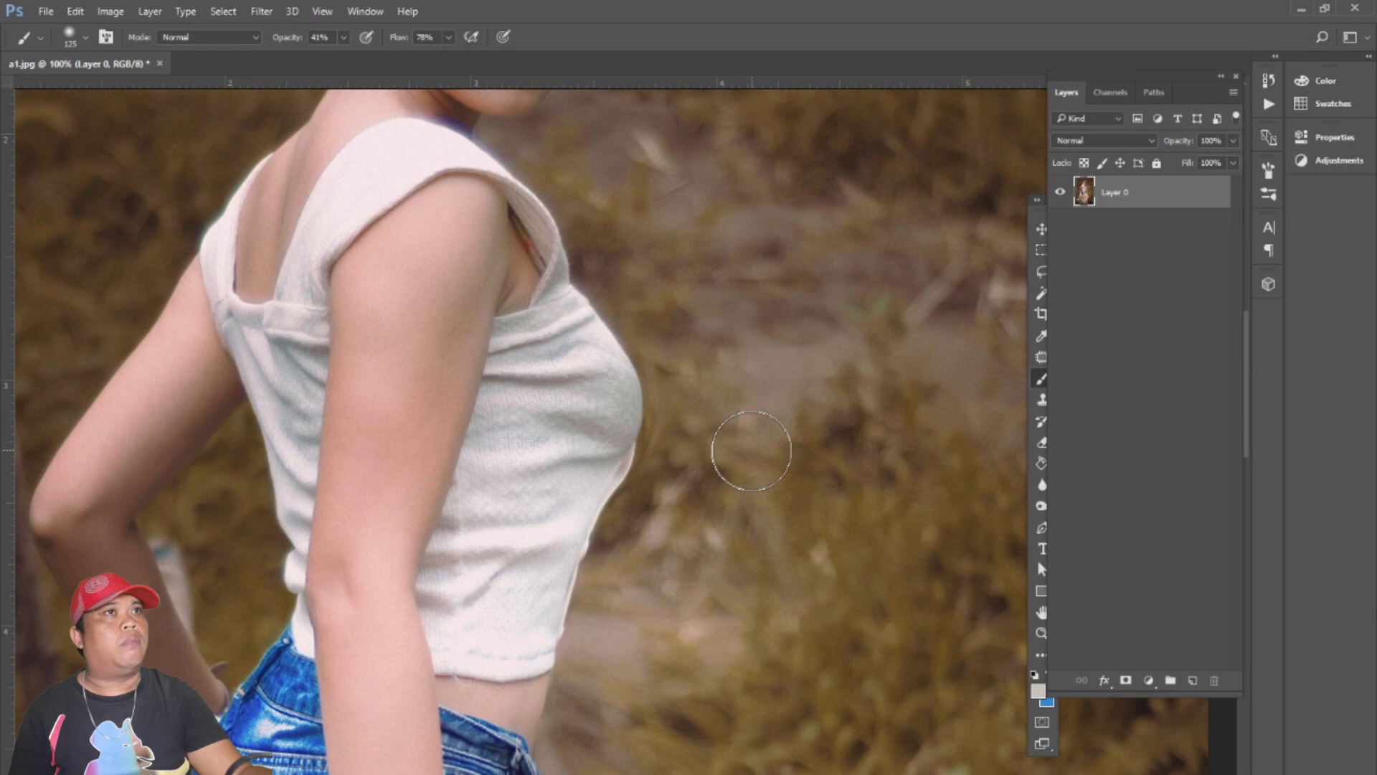
Reopen the Liquify filter and touch up the front shirt outline between bust and hem with the Forward Warp tool
{"action": "scroll", "coordinate": [789, 401], "scroll_direction": "up", "scroll_amount": 3}
{"action": "scroll", "coordinate": [807, 398], "scroll_direction": "down", "scroll_amount": 4}
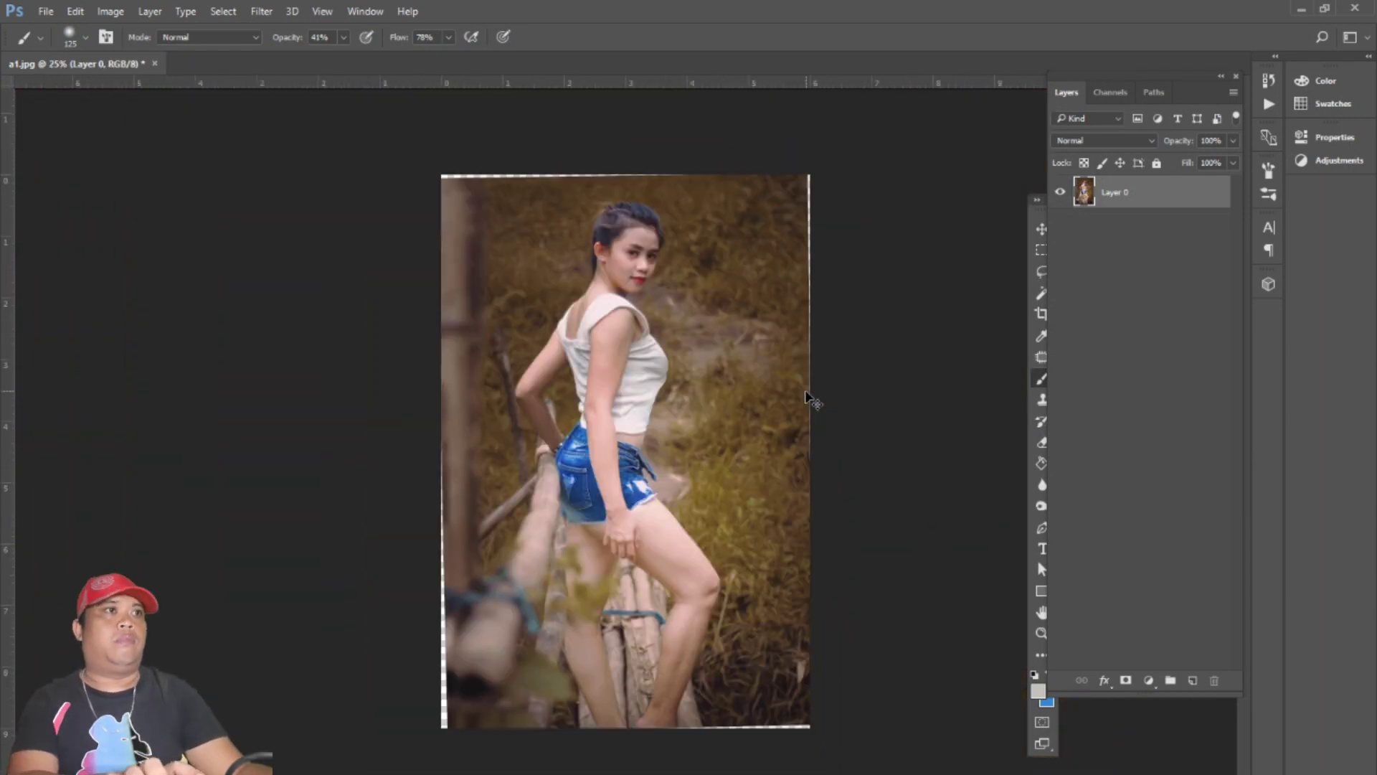
{"action": "scroll", "coordinate": [807, 398], "scroll_direction": "up", "scroll_amount": 3}
{"action": "left_click_drag", "start_coordinate": [798, 307], "coordinate": [645, 466]}
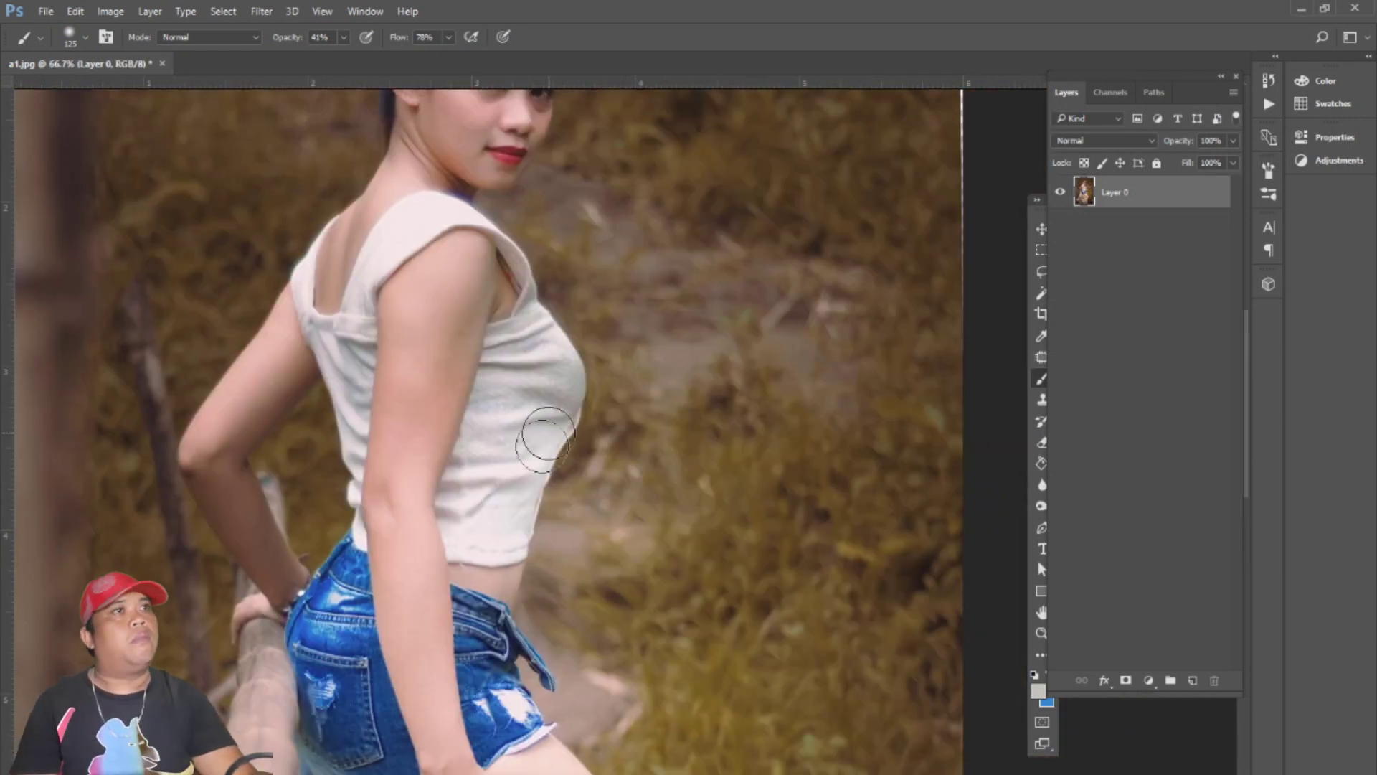
{"action": "left_click", "coordinate": [224, 15]}
{"action": "mouse_move", "coordinate": [261, 12]}
{"action": "left_click", "coordinate": [280, 137]}
{"action": "scroll", "coordinate": [661, 160], "scroll_direction": "up", "scroll_amount": 4}
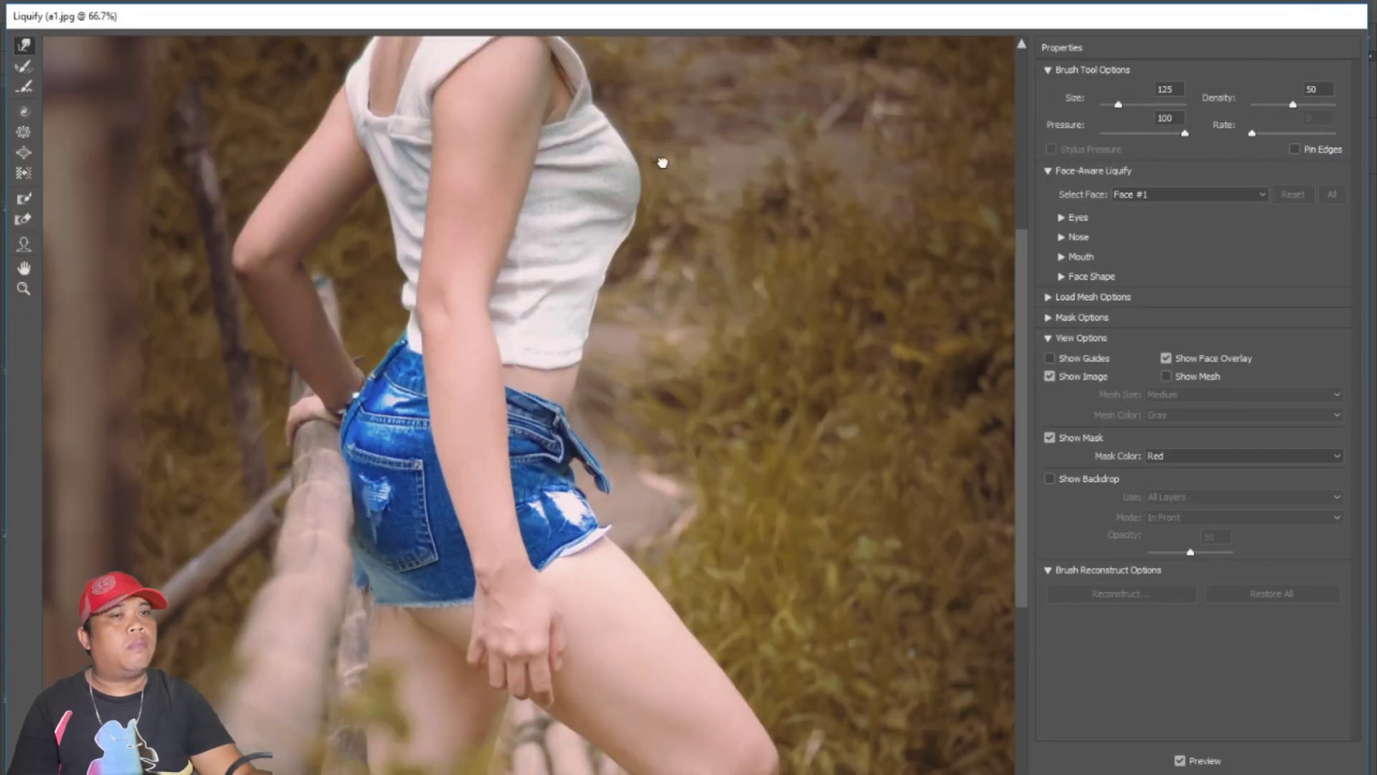
{"action": "left_click_drag", "start_coordinate": [649, 292], "coordinate": [604, 387]}
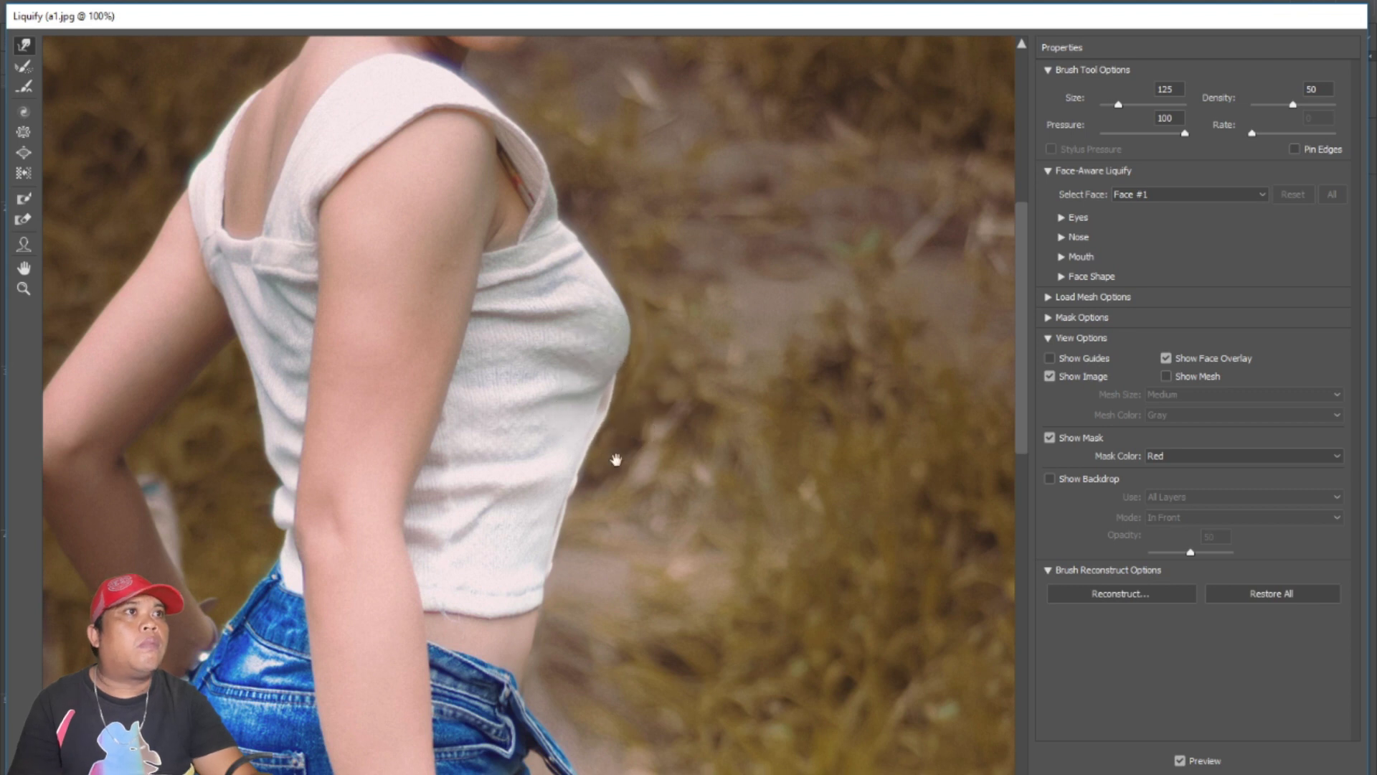
{"action": "left_click_drag", "start_coordinate": [616, 460], "coordinate": [655, 356]}
{"action": "scroll", "coordinate": [571, 504], "scroll_direction": "down", "scroll_amount": 2}
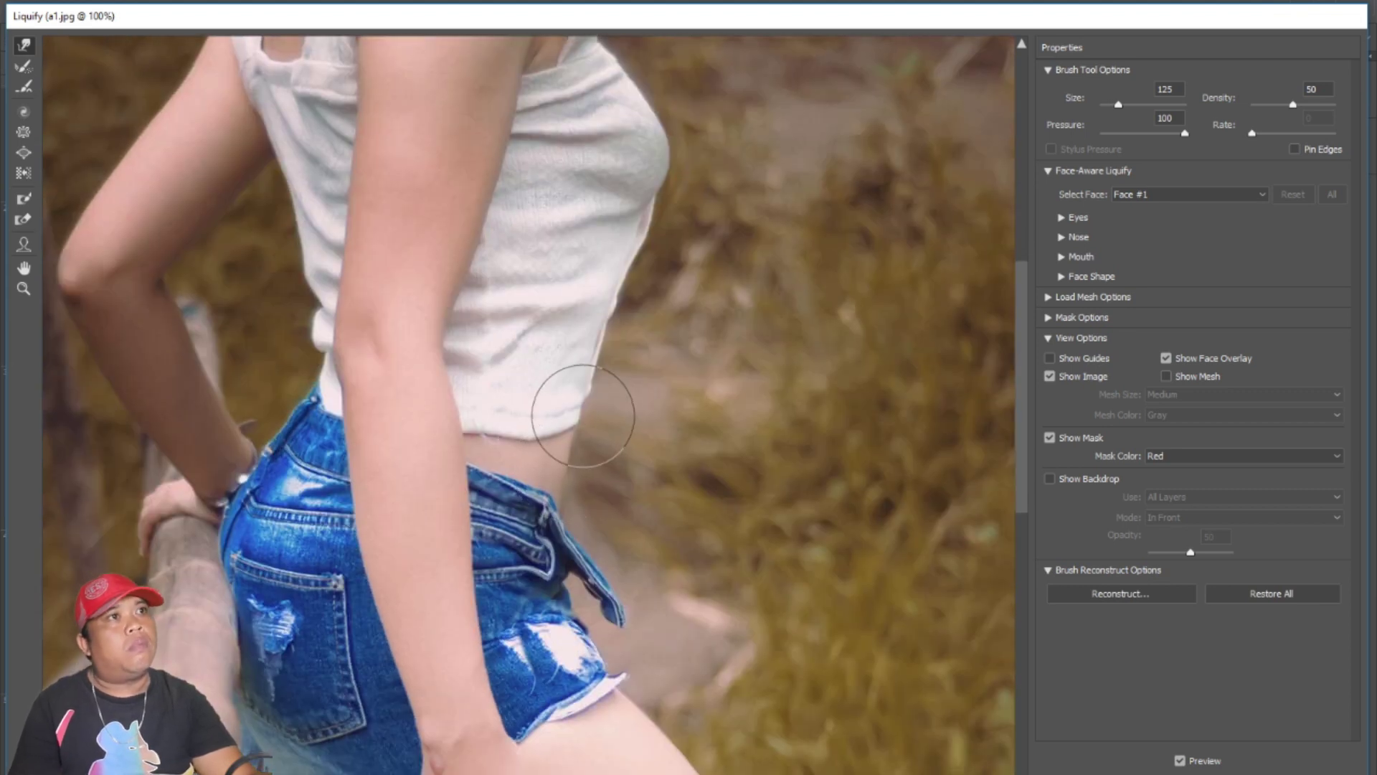
Check the outline of the shorts, thigh and lower leg, and apply the Liquify filter
{"action": "left_click_drag", "start_coordinate": [608, 494], "coordinate": [586, 318]}
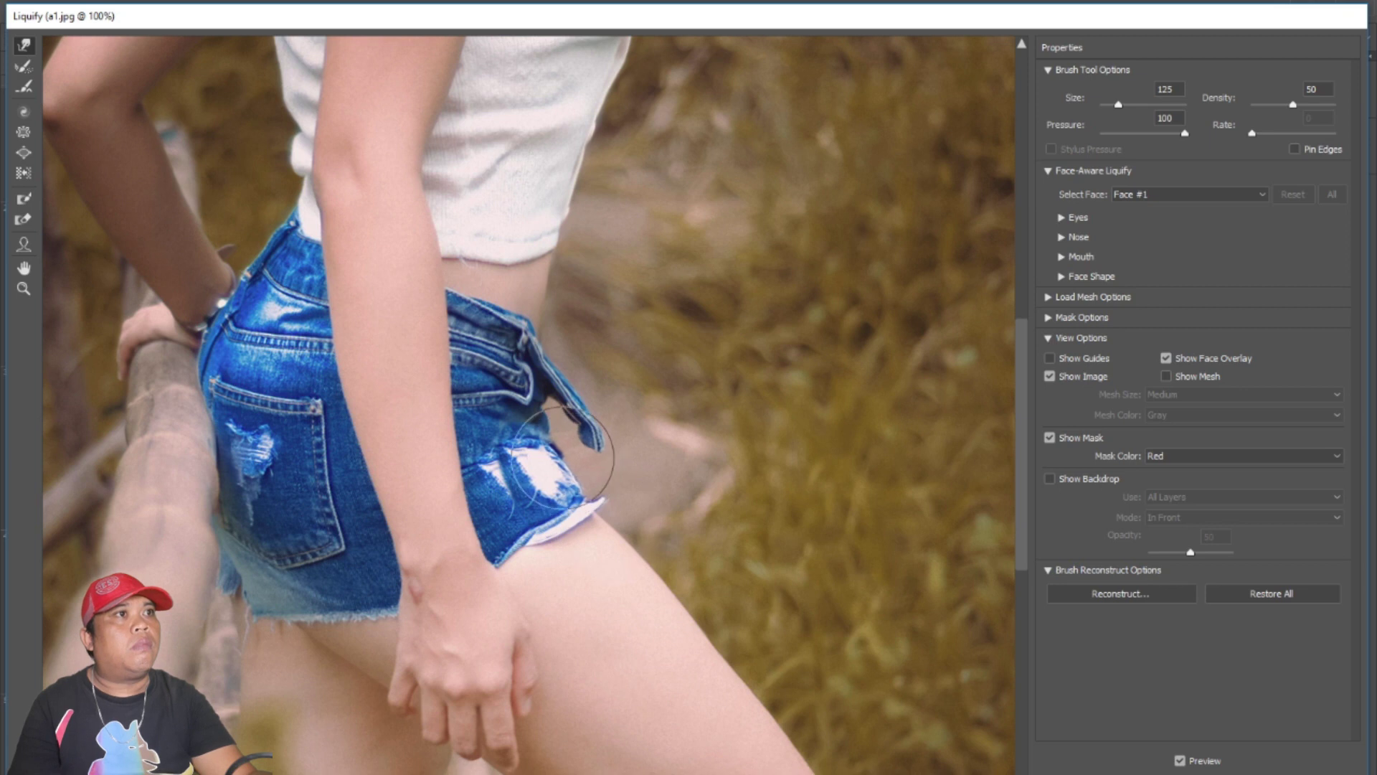
{"action": "scroll", "coordinate": [593, 429], "scroll_direction": "down", "scroll_amount": 2}
{"action": "scroll", "coordinate": [656, 526], "scroll_direction": "down", "scroll_amount": 6}
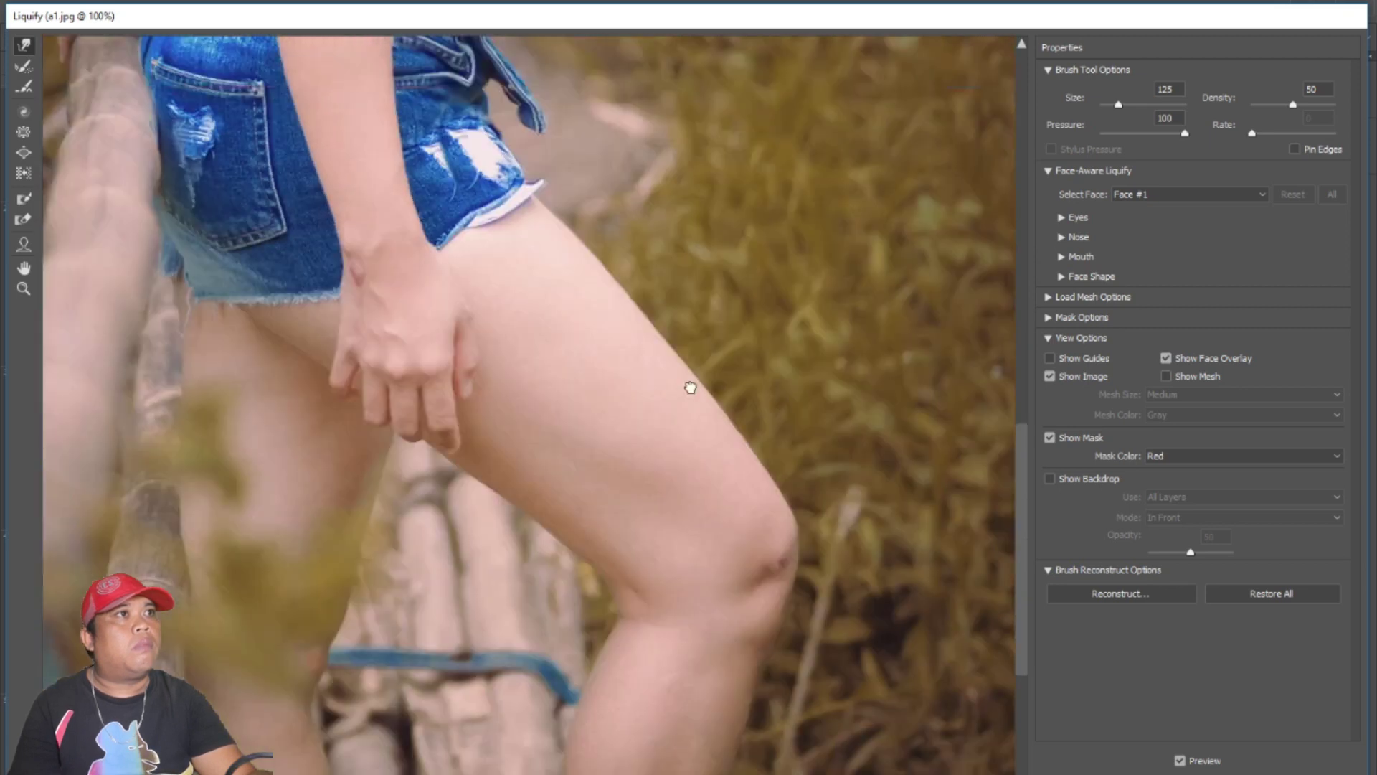
{"action": "mouse_move", "coordinate": [690, 387]}
{"action": "left_mouse_down"}
{"action": "mouse_move", "coordinate": [680, 356]}
{"action": "mouse_move", "coordinate": [701, 71]}
{"action": "mouse_move", "coordinate": [566, 61]}
{"action": "left_mouse_up"}
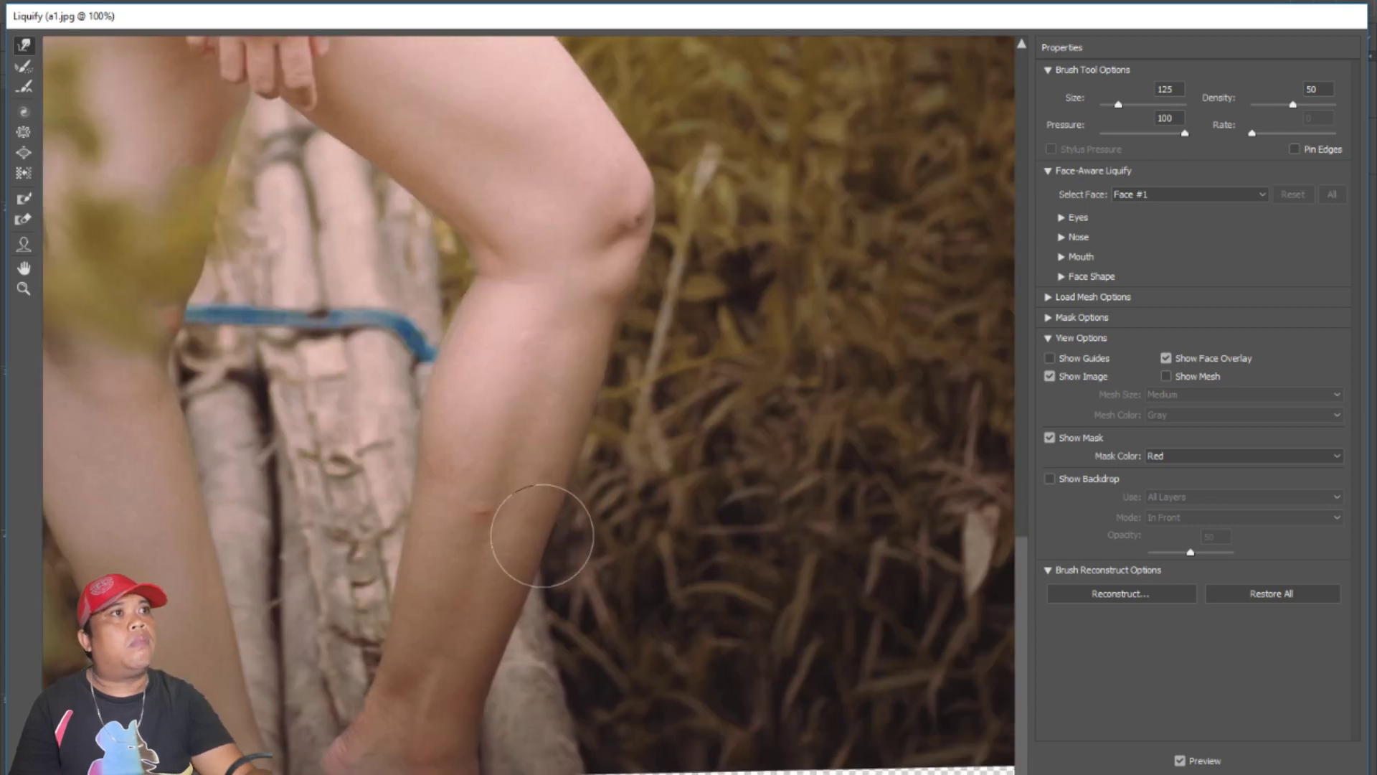
{"action": "left_click_drag", "start_coordinate": [432, 485], "coordinate": [447, 485]}
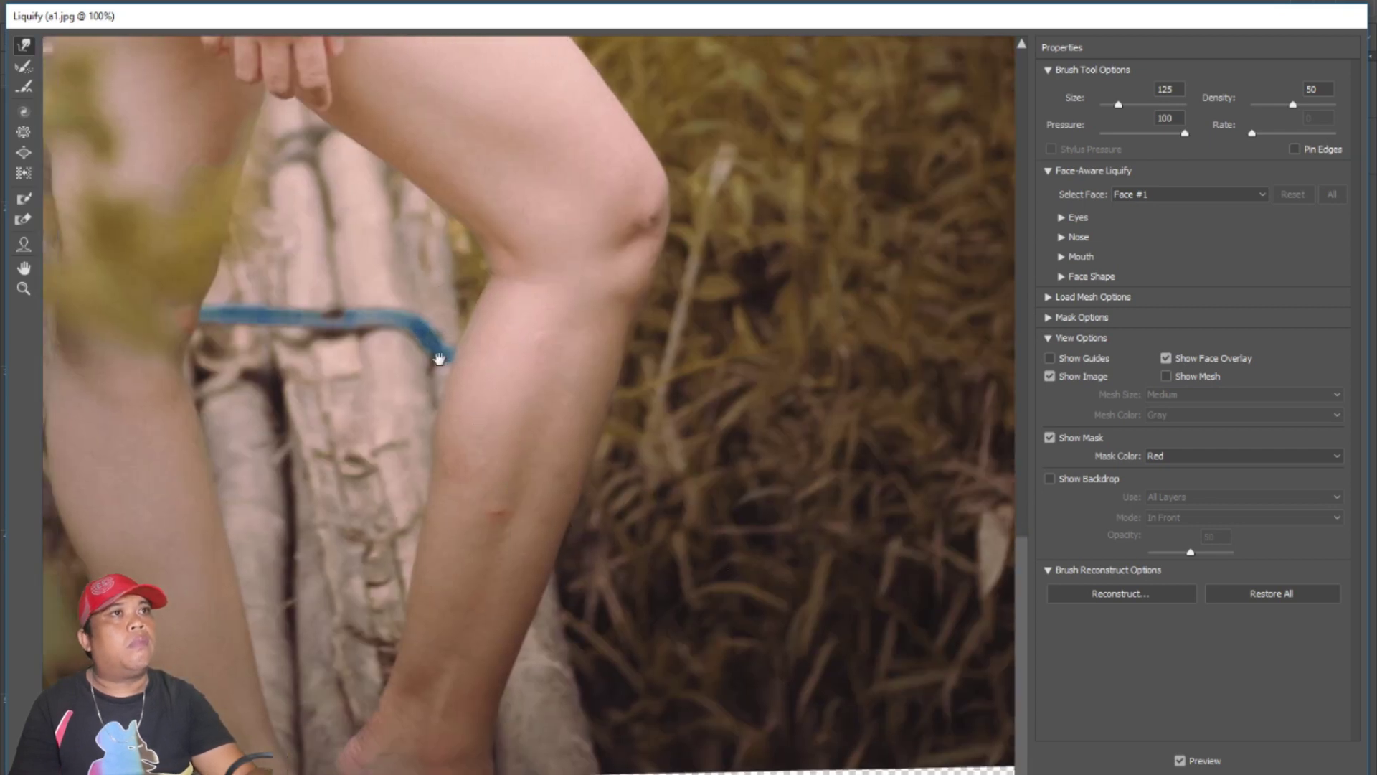
{"action": "scroll", "coordinate": [439, 354], "scroll_direction": "up", "scroll_amount": 20}
{"action": "scroll", "coordinate": [614, 740], "scroll_direction": "up", "scroll_amount": 3}
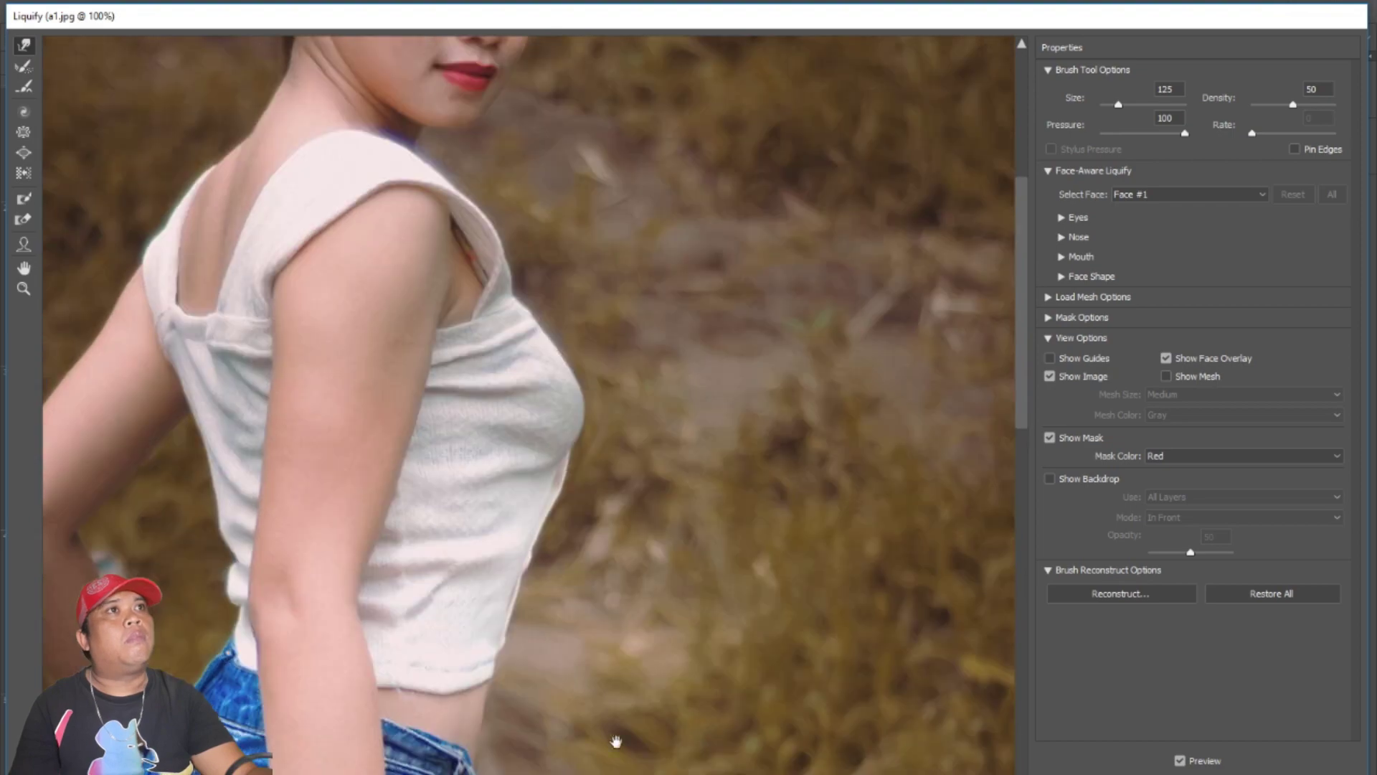
{"action": "key", "text": "Return"}
{"action": "scroll", "coordinate": [754, 319], "scroll_direction": "down", "scroll_amount": 3}
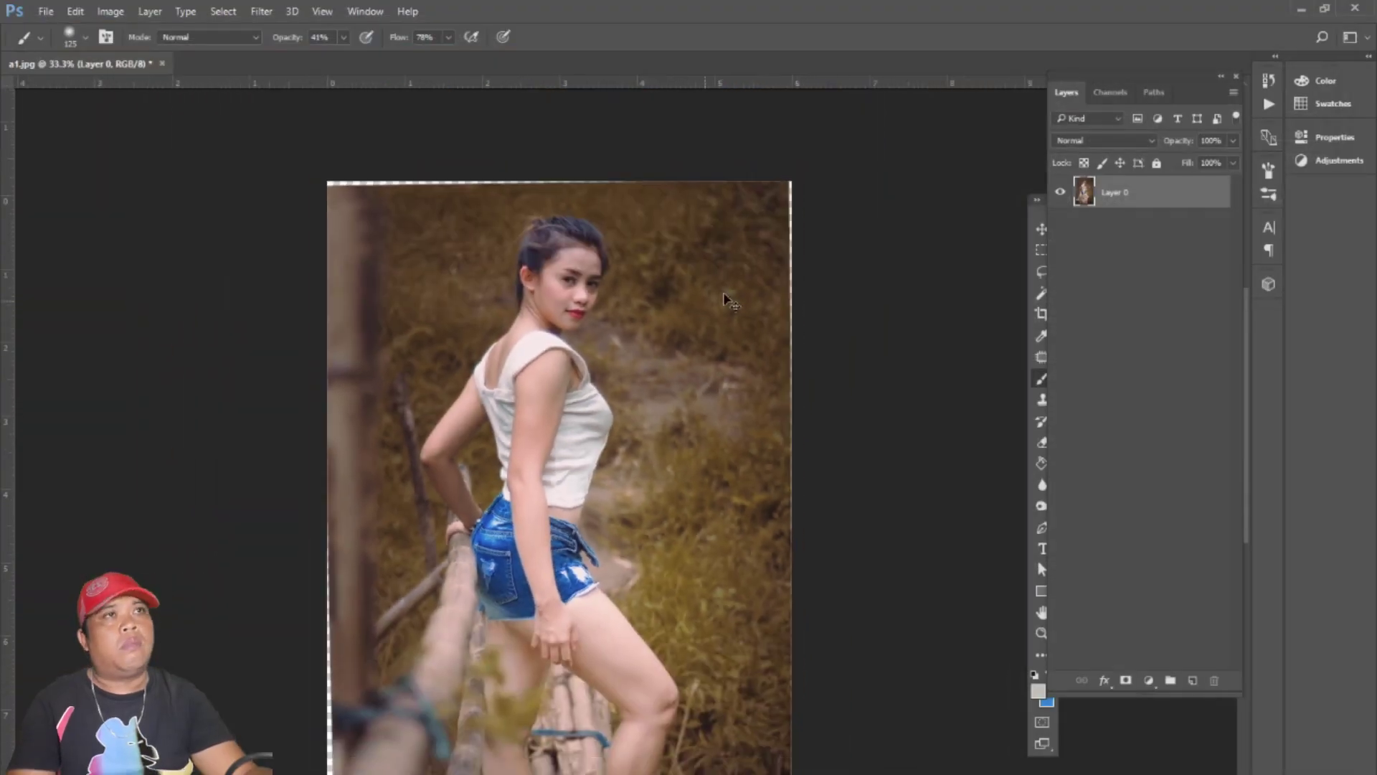
Set up the Clone Stamp tool with a size 100 brush and fill the transparent strips along the photo's top and right edges
{"action": "scroll", "coordinate": [816, 337], "scroll_direction": "up", "scroll_amount": 1}
{"action": "left_click_drag", "start_coordinate": [576, 335], "coordinate": [643, 309]}
{"action": "left_click_drag", "start_coordinate": [1039, 212], "coordinate": [1007, 208]}
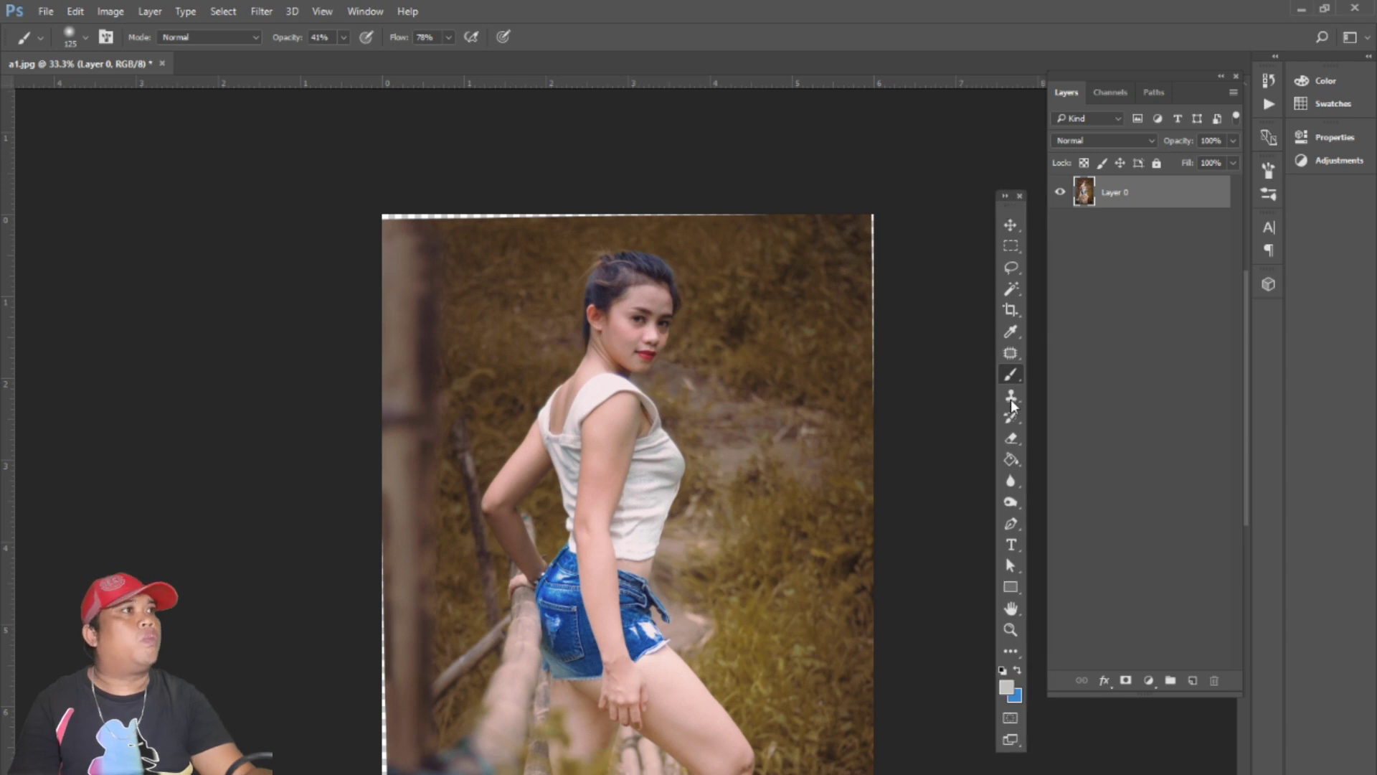
{"action": "left_click", "coordinate": [1008, 397]}
{"action": "left_click", "coordinate": [342, 39]}
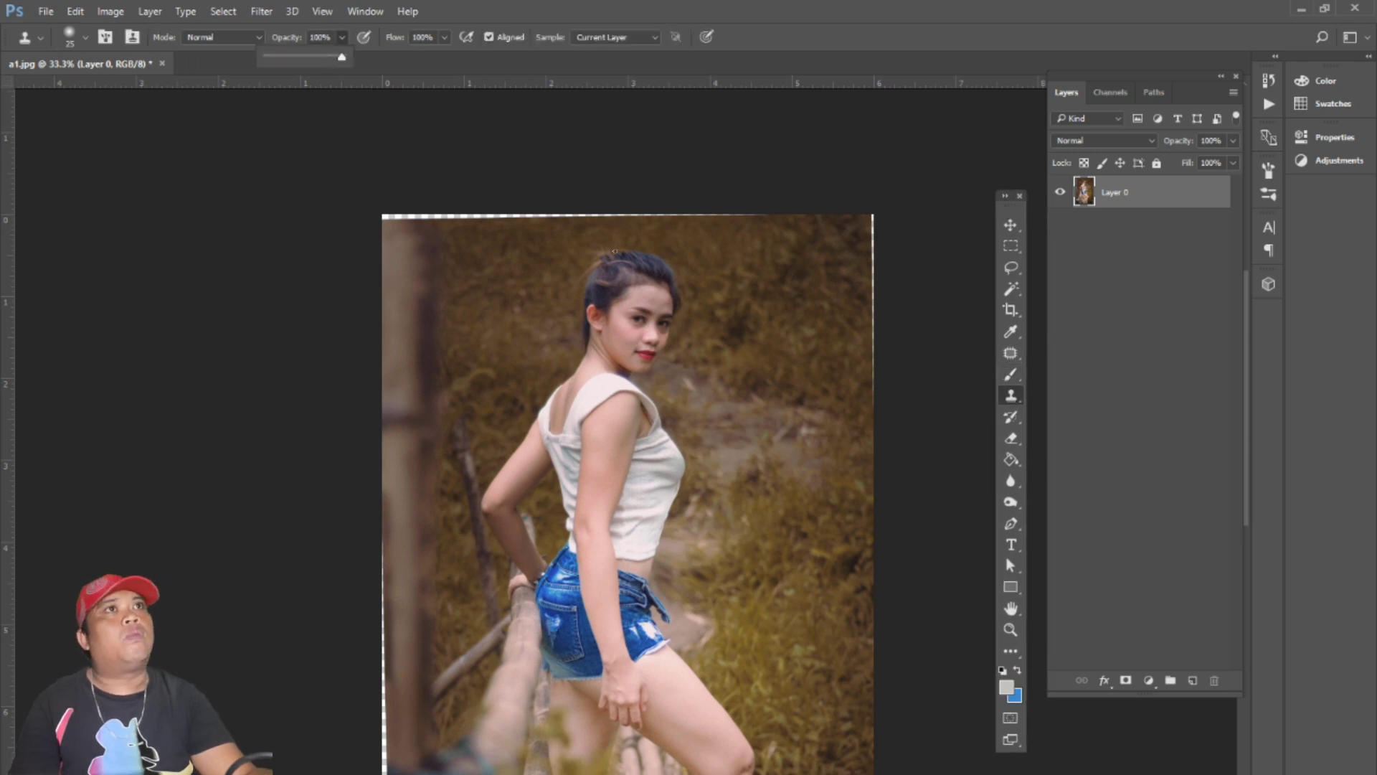
{"action": "right_click", "coordinate": [758, 309]}
{"action": "left_click", "coordinate": [709, 315]}
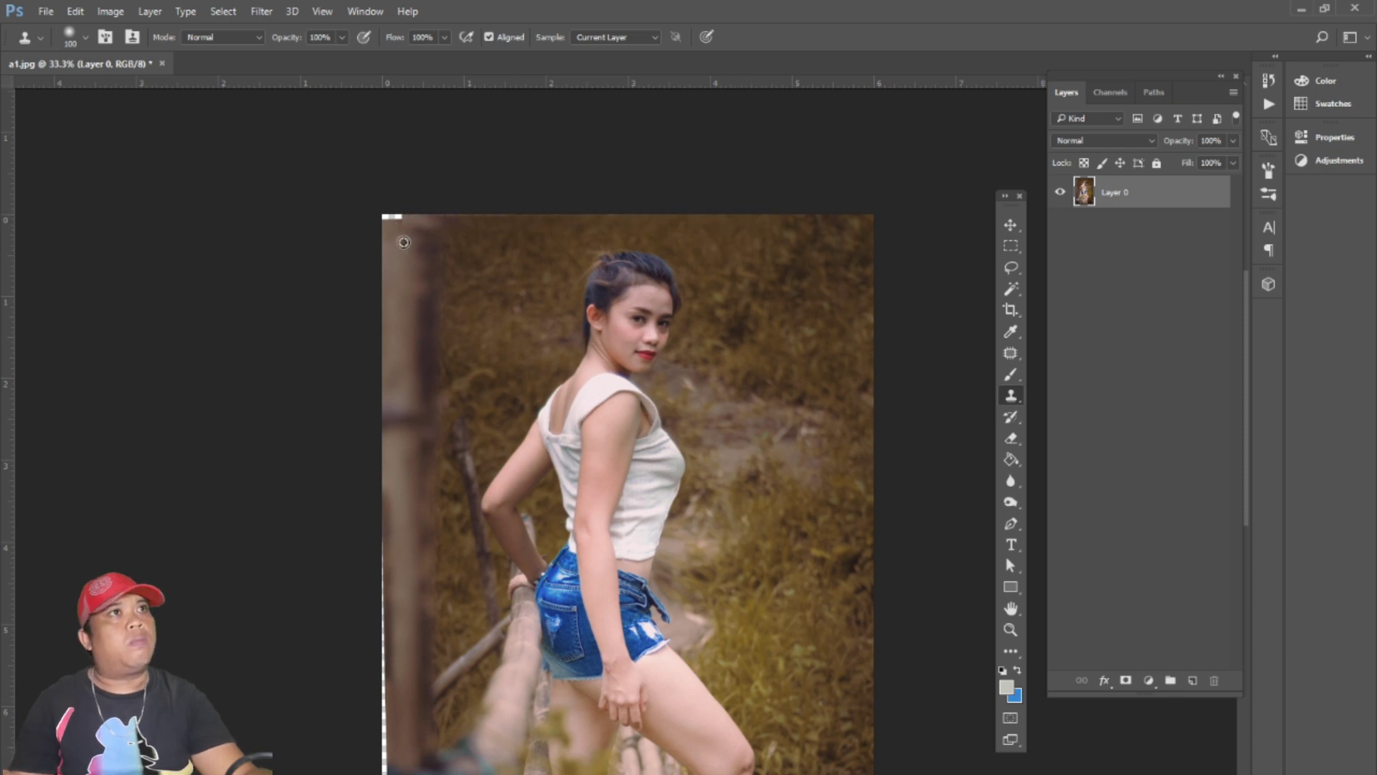
Clone the neighbouring background over the transparent strip along the photo's left edge, down to the bottom corner
{"action": "scroll", "coordinate": [389, 212], "scroll_direction": "down", "scroll_amount": 5}
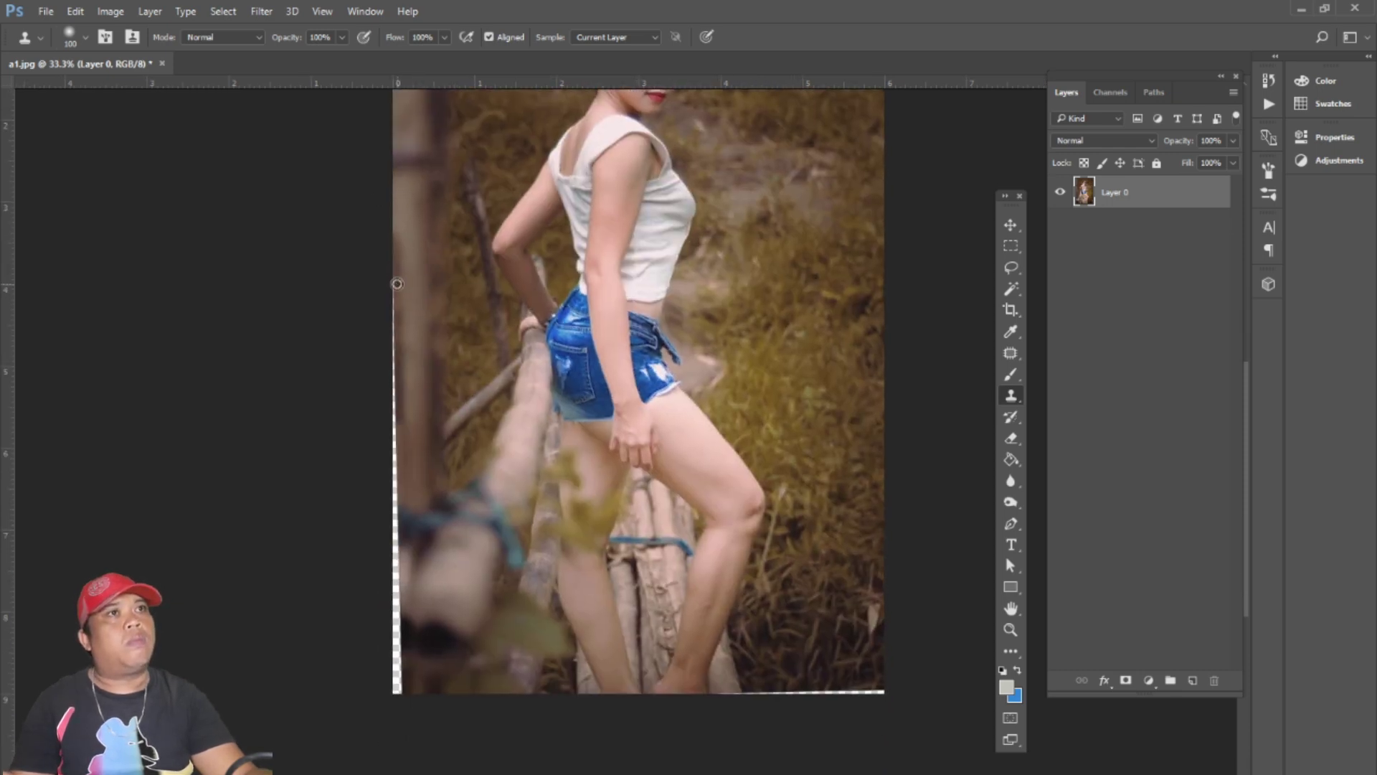
{"action": "scroll", "coordinate": [394, 401], "scroll_direction": "down", "scroll_amount": 3}
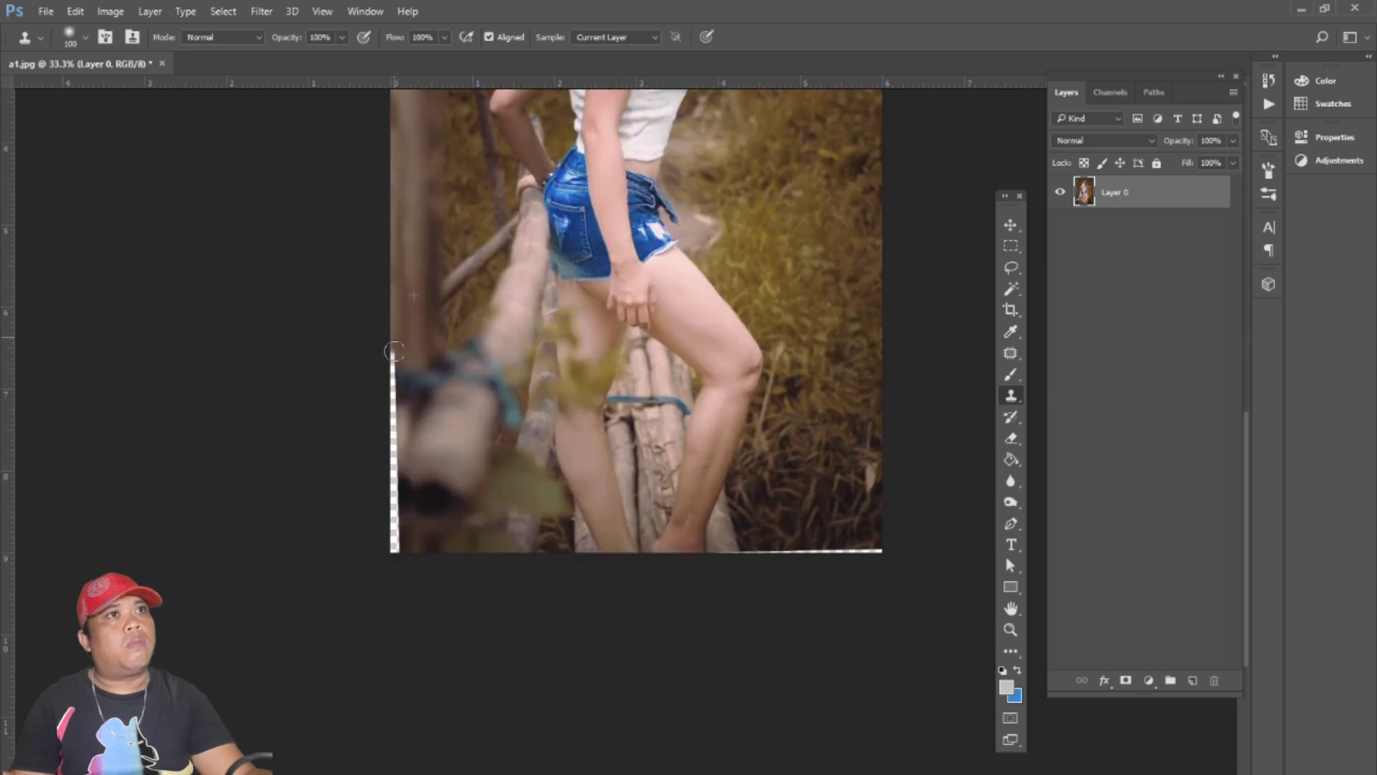
{"action": "scroll", "coordinate": [395, 381], "scroll_direction": "down", "scroll_amount": 2}
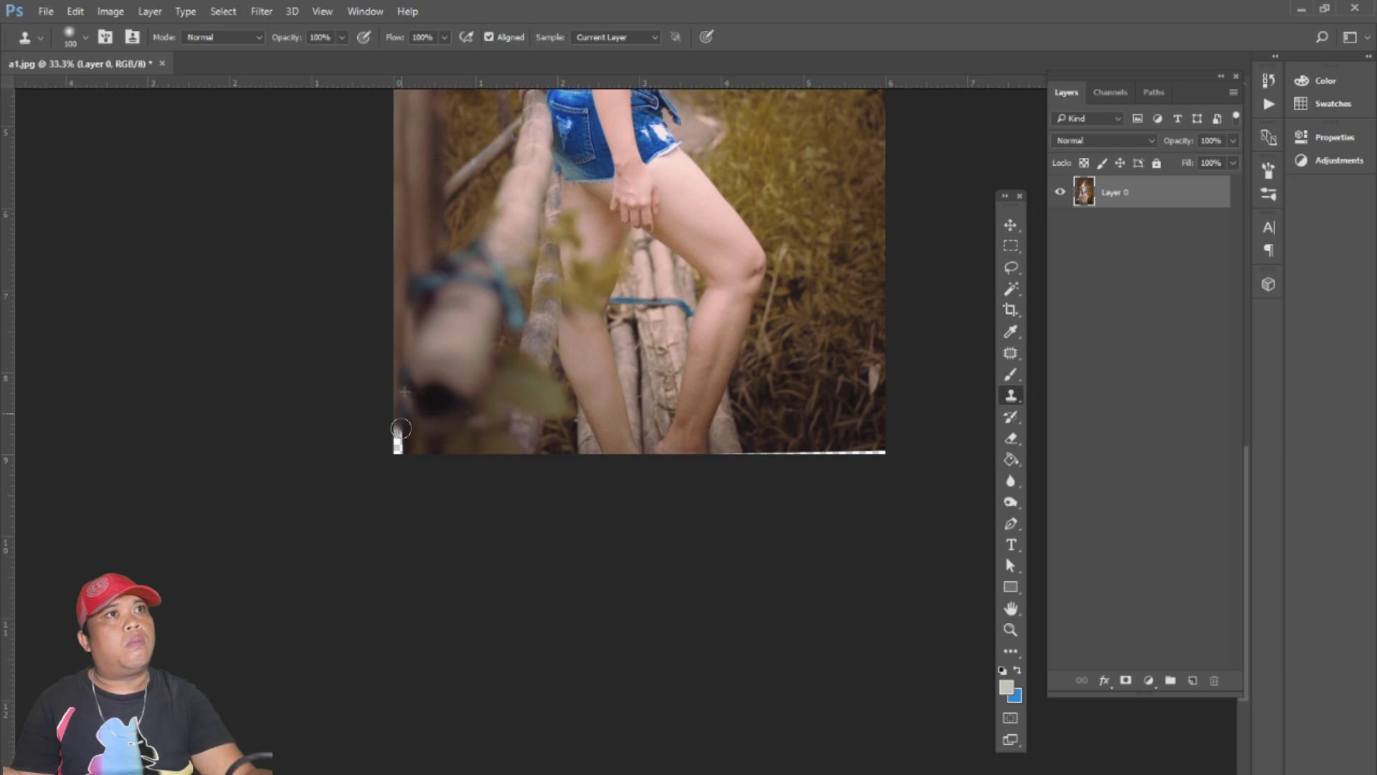
{"action": "left_click_drag", "start_coordinate": [791, 345], "coordinate": [673, 323]}
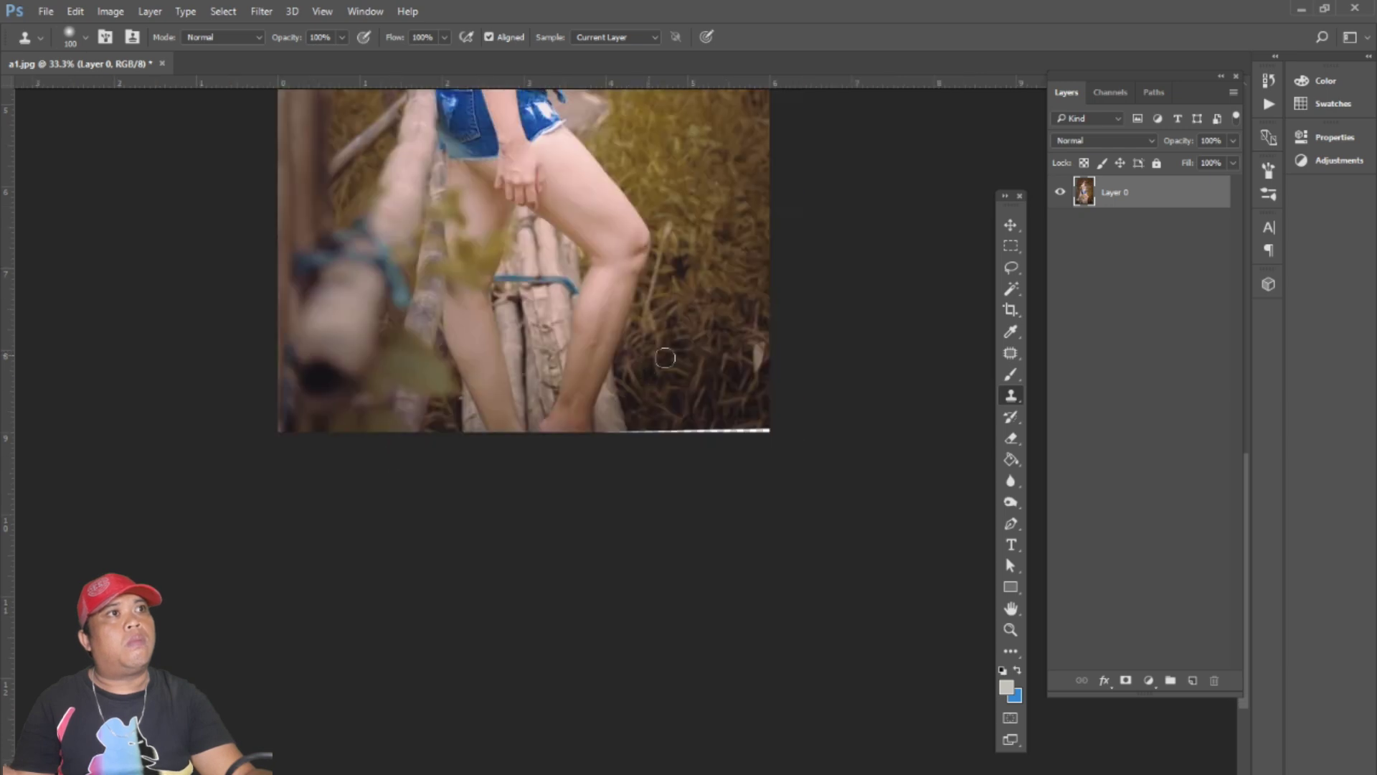
Clone the log and dark grass over the transparent strip along the photo's bottom edge with a size 45 brush
{"action": "key", "text": "ctrl+plus"}
{"action": "key", "text": "ctrl+plus"}
{"action": "key", "text": "ctrl+plus"}
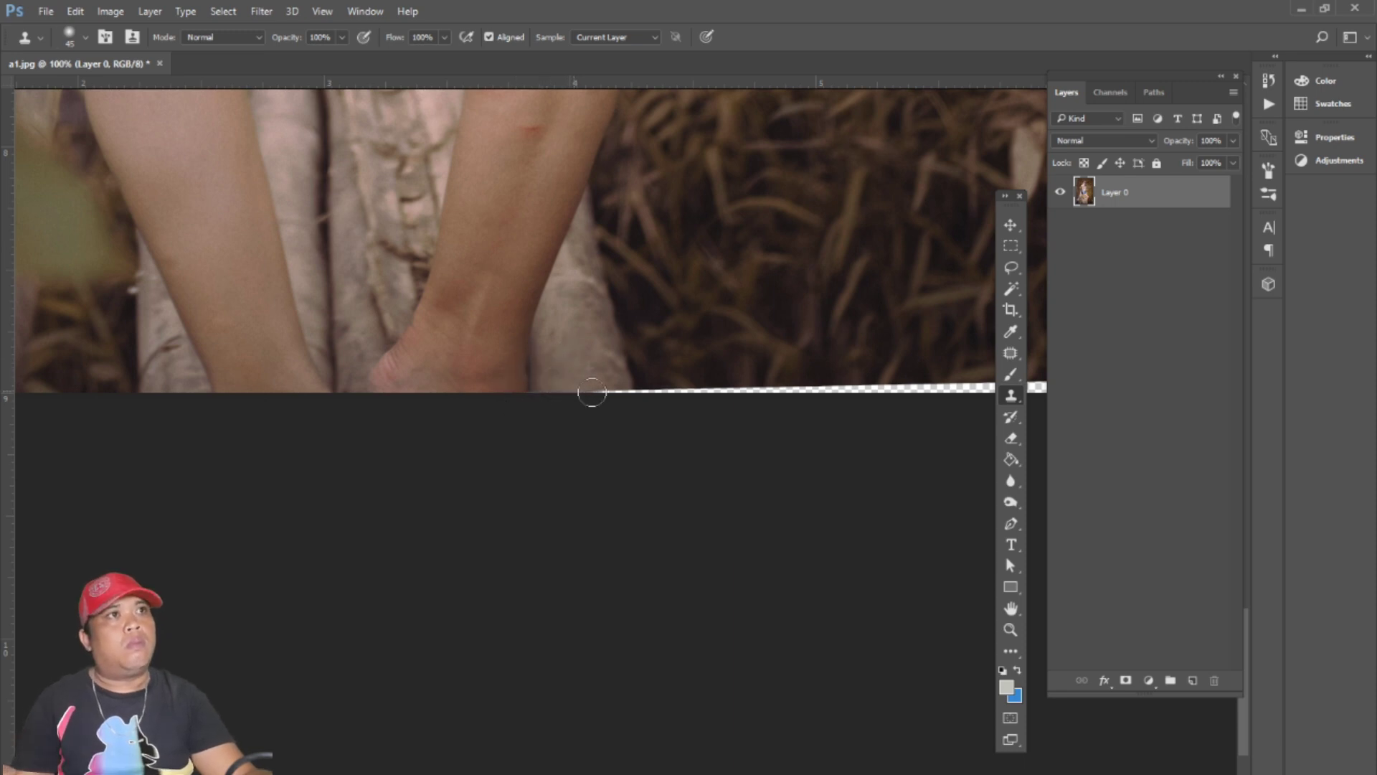
{"action": "mouse_move", "coordinate": [650, 354]}
{"action": "left_mouse_down"}
{"action": "mouse_move", "coordinate": [586, 326]}
{"action": "mouse_move", "coordinate": [724, 365]}
{"action": "left_mouse_up"}
{"action": "left_click", "coordinate": [581, 339], "text": "alt"}
{"action": "left_click_drag", "start_coordinate": [591, 368], "coordinate": [585, 368]}
{"action": "mouse_move", "coordinate": [728, 330]}
{"action": "left_mouse_down"}
{"action": "mouse_move", "coordinate": [569, 365]}
{"action": "mouse_move", "coordinate": [685, 393]}
{"action": "mouse_move", "coordinate": [836, 394]}
{"action": "left_mouse_up"}
{"action": "left_click", "coordinate": [577, 342], "text": "alt"}
{"action": "left_click", "coordinate": [658, 378], "text": "alt"}
Inspect the filled bottom edge, the legs and the upper body up close, switching to the Patch tool
{"action": "key", "text": "ctrl+minus"}
{"action": "key", "text": "ctrl+minus"}
{"action": "key", "text": "ctrl+minus"}
{"action": "left_click_drag", "start_coordinate": [634, 194], "coordinate": [695, 351]}
{"action": "key", "text": "ctrl+plus"}
{"action": "key", "text": "ctrl+plus"}
{"action": "left_click_drag", "start_coordinate": [707, 595], "coordinate": [605, 319]}
{"action": "key", "text": "ctrl+plus"}
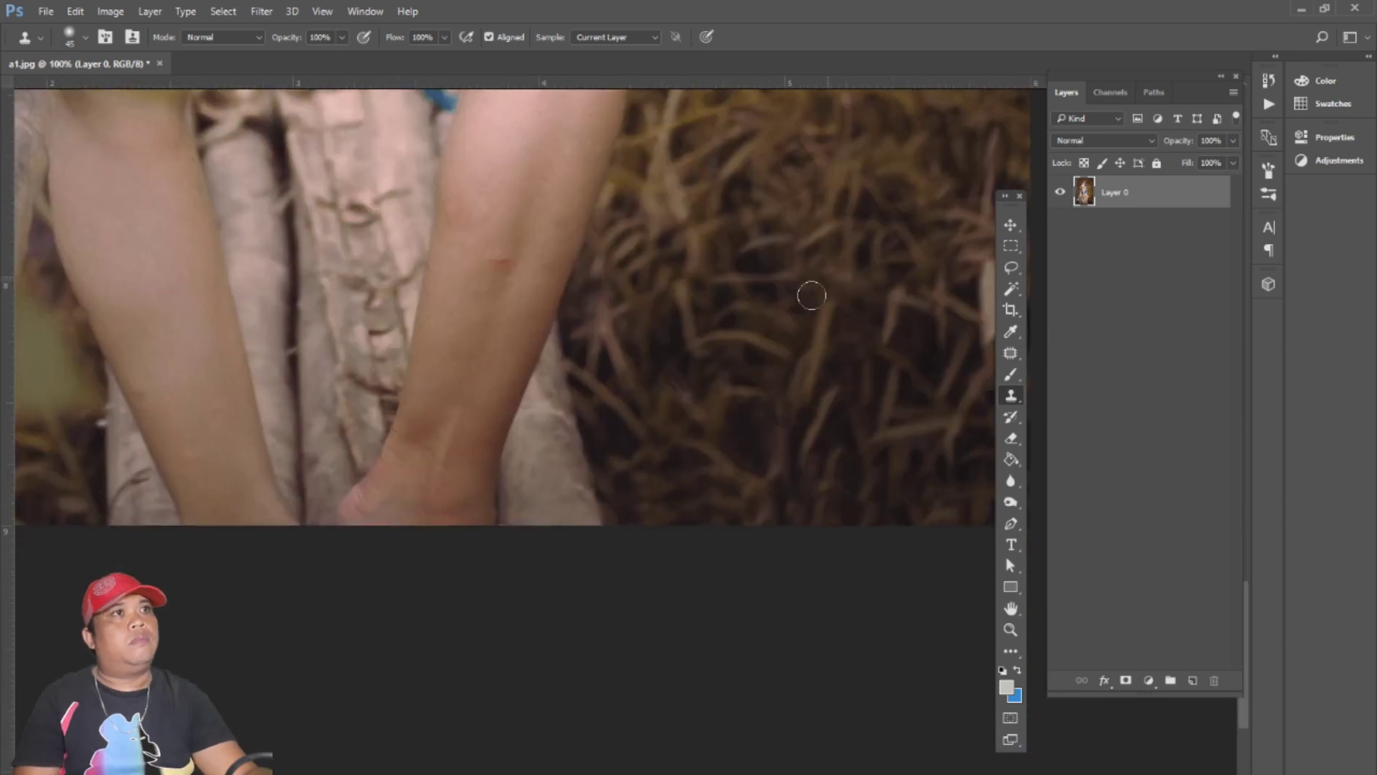
{"action": "left_click", "coordinate": [1010, 355]}
{"action": "left_click_drag", "start_coordinate": [431, 322], "coordinate": [418, 374]}
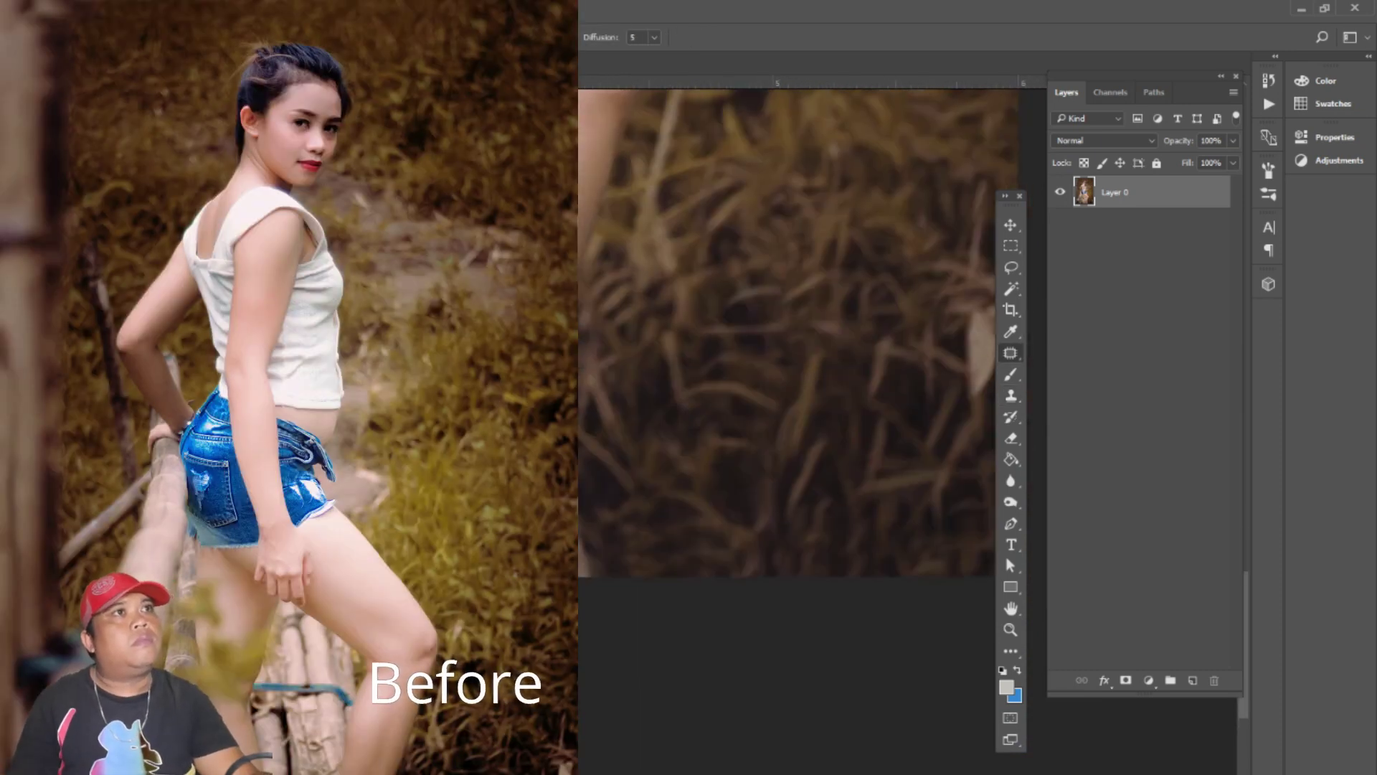
{"action": "left_click_drag", "start_coordinate": [502, 179], "coordinate": [646, 486]}
{"action": "left_click_drag", "start_coordinate": [503, 344], "coordinate": [515, 444]}
{"action": "left_click_drag", "start_coordinate": [474, 216], "coordinate": [462, 538]}
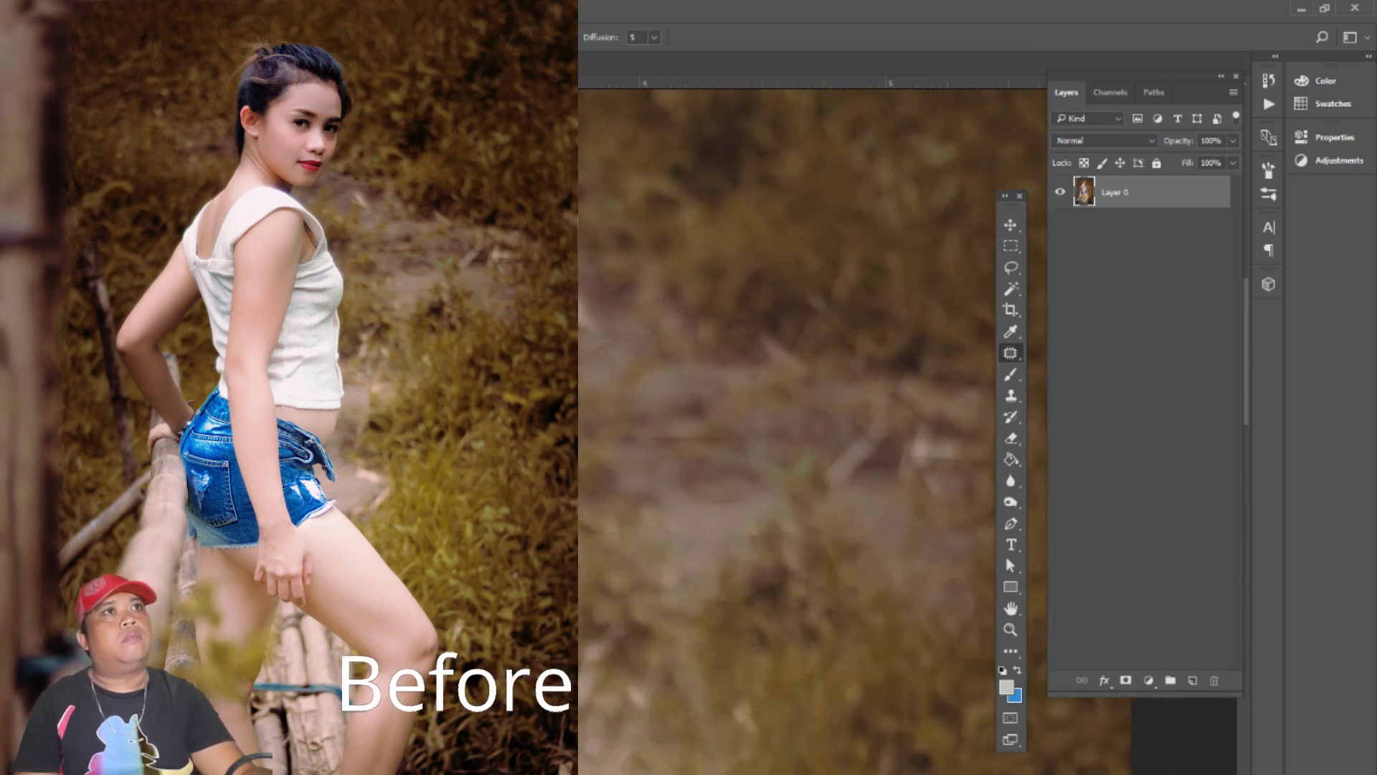
{"action": "left_click_drag", "start_coordinate": [462, 402], "coordinate": [457, 538]}
Review the whole retouched figure and the filled photo edges from head to feet
{"action": "scroll", "coordinate": [747, 365], "scroll_direction": "down", "scroll_amount": 10}
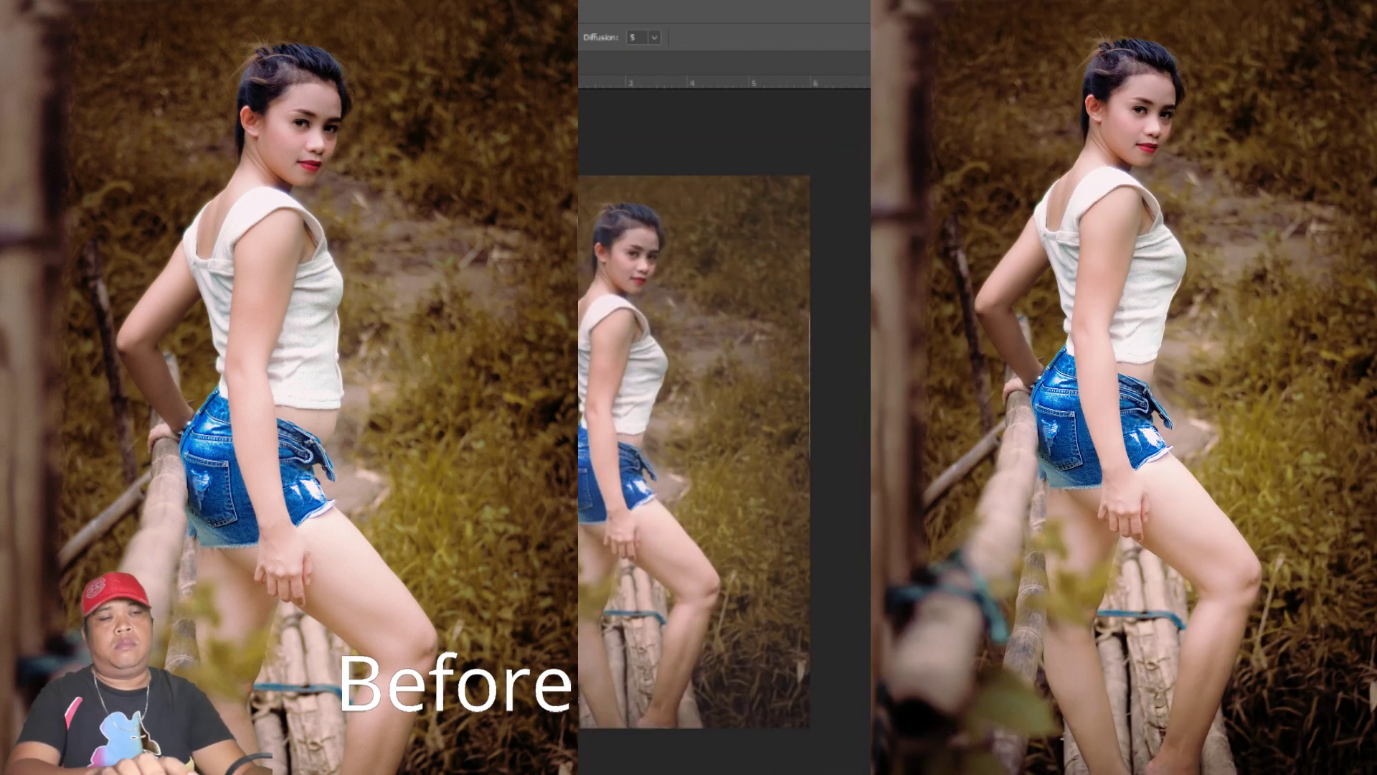
{"action": "scroll", "coordinate": [747, 364], "scroll_direction": "up", "scroll_amount": 3}
{"action": "scroll", "coordinate": [749, 373], "scroll_direction": "up", "scroll_amount": 3}
{"action": "scroll", "coordinate": [739, 438], "scroll_direction": "down", "scroll_amount": 5}
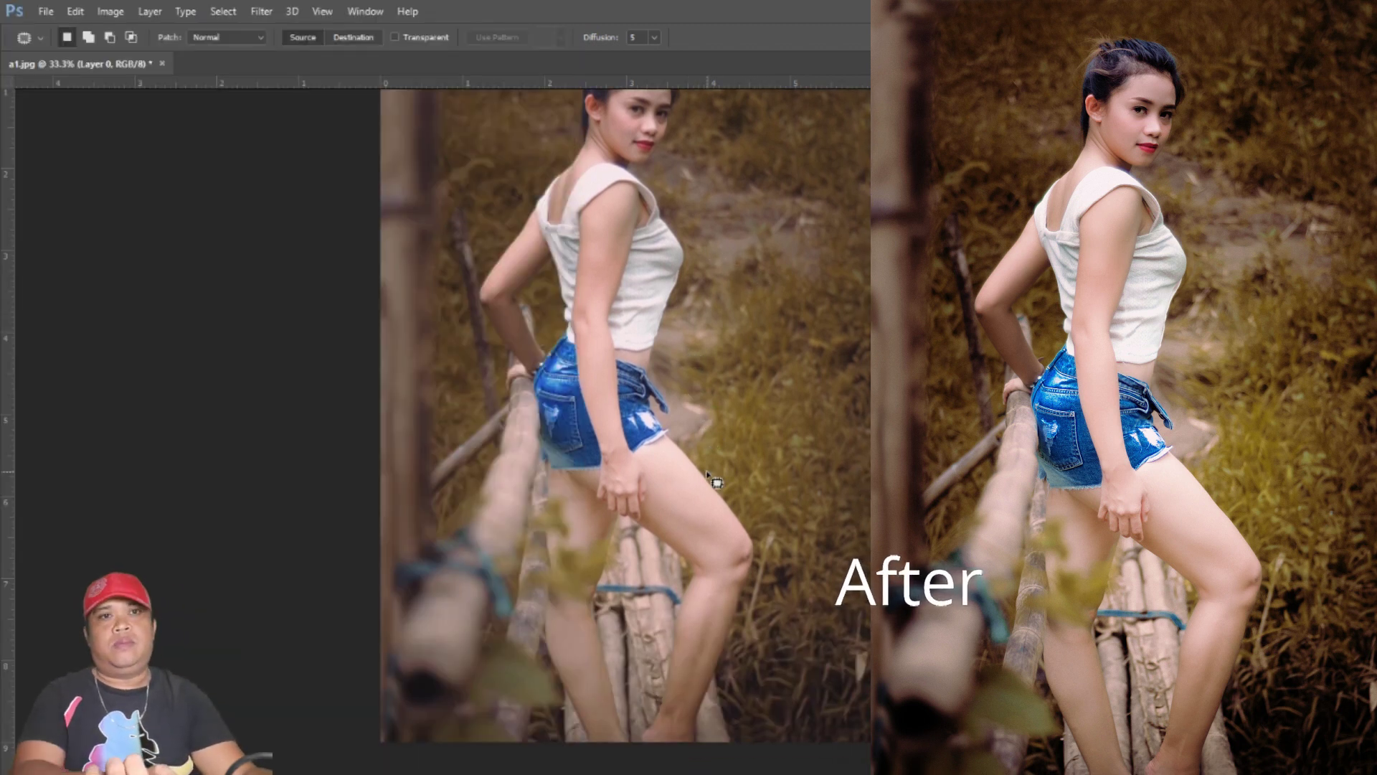
{"action": "scroll", "coordinate": [624, 406], "scroll_direction": "up", "scroll_amount": 2}
{"action": "scroll", "coordinate": [630, 412], "scroll_direction": "up", "scroll_amount": 2}
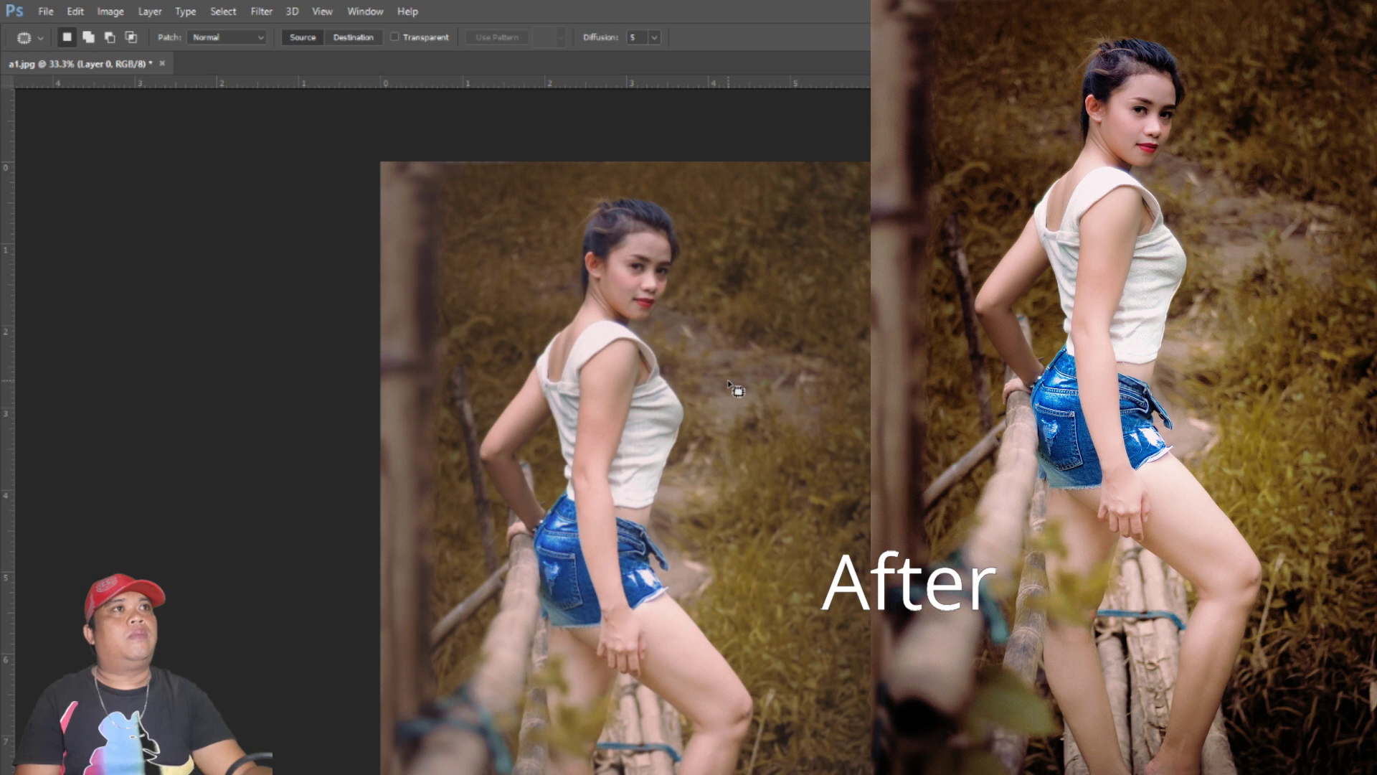
{"action": "scroll", "coordinate": [729, 382], "scroll_direction": "down", "scroll_amount": 1}
{"action": "scroll", "coordinate": [730, 381], "scroll_direction": "up", "scroll_amount": 1}
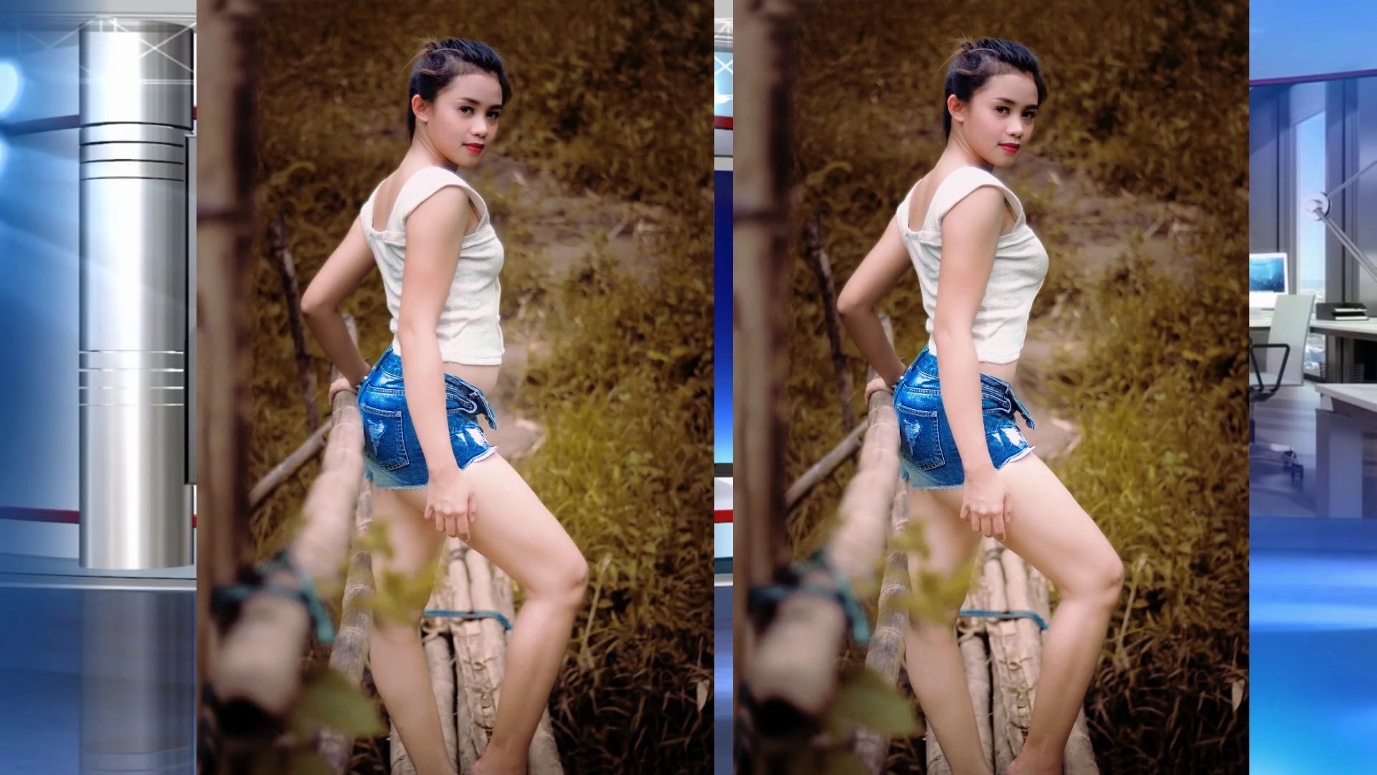